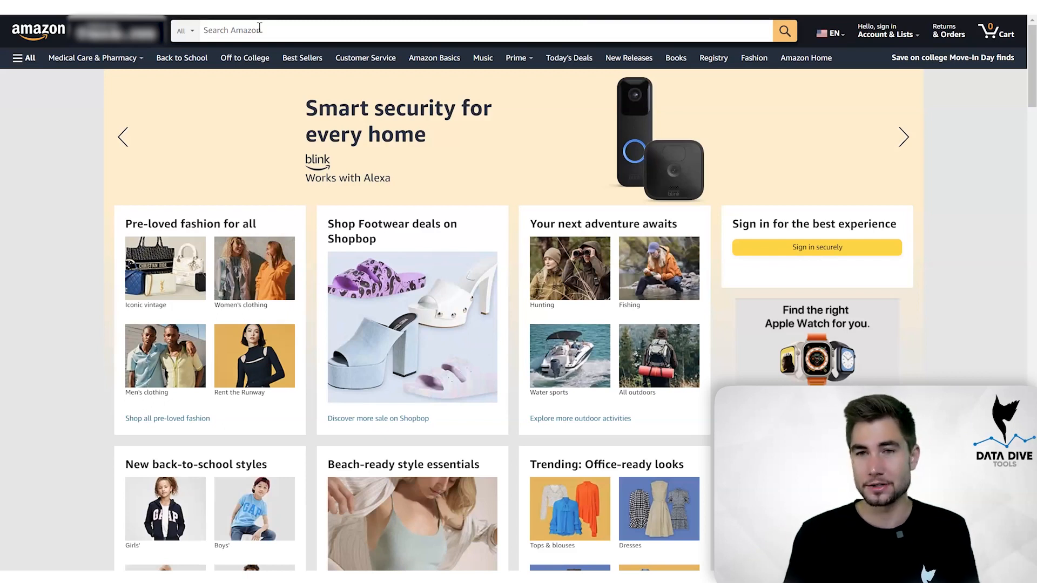
Step: Search Amazon for "sneaker cleaning kit"
left_click(272, 28)
type("sneaker cleaning ")
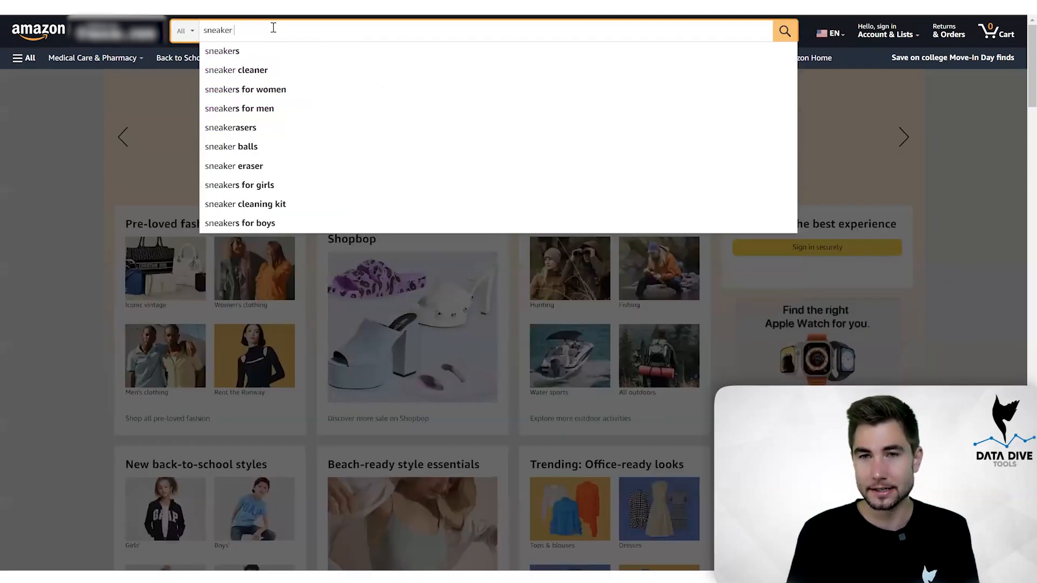
type("kit")
key("Return")
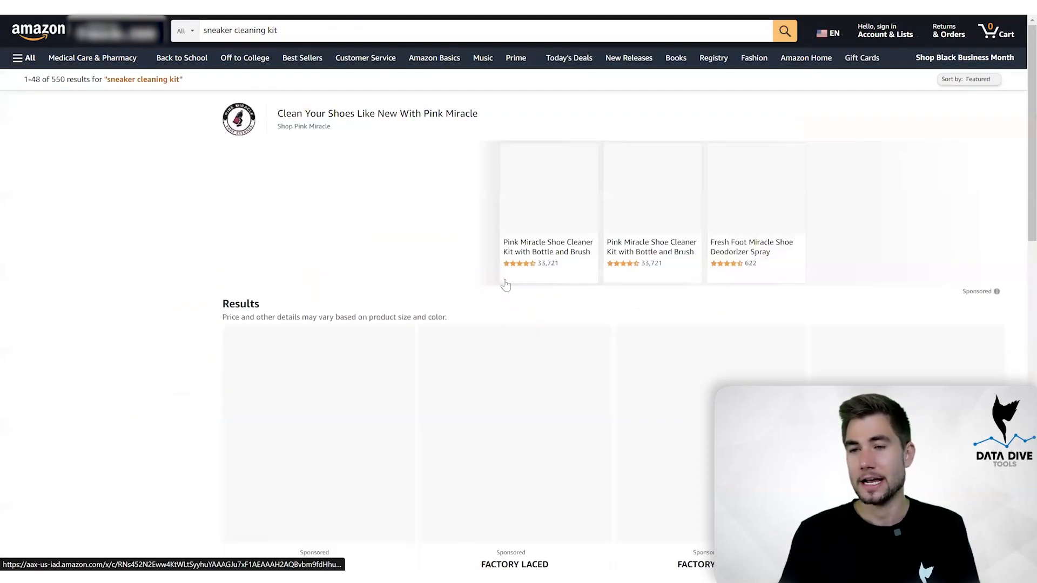
Step: Add the Jason Markk, CleanKicks and Pink Miracle kits from the search results to the DataDive ASIN tray
scroll(506, 285, "down", 4)
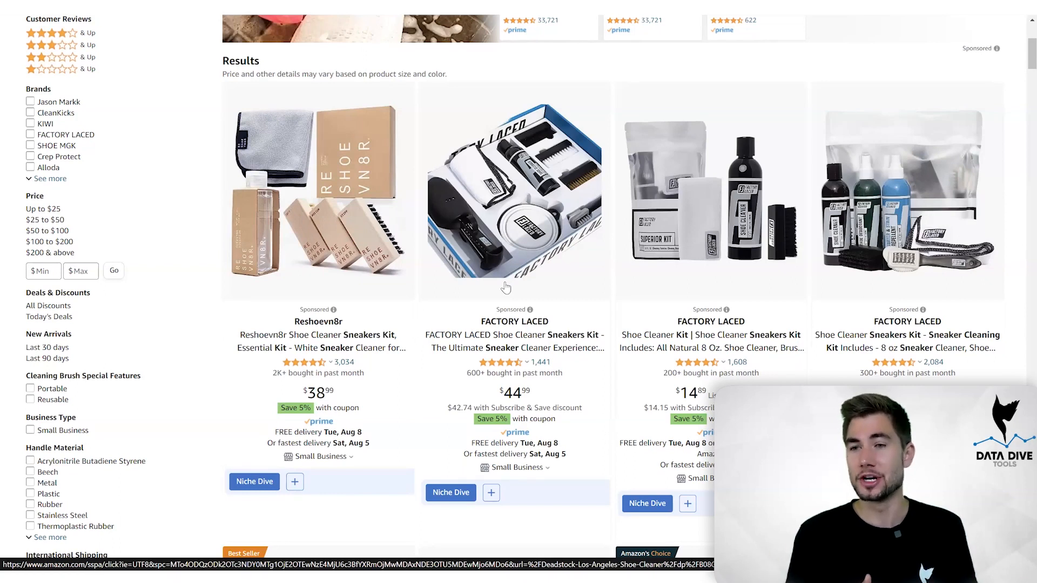
scroll(535, 286, "down", 8)
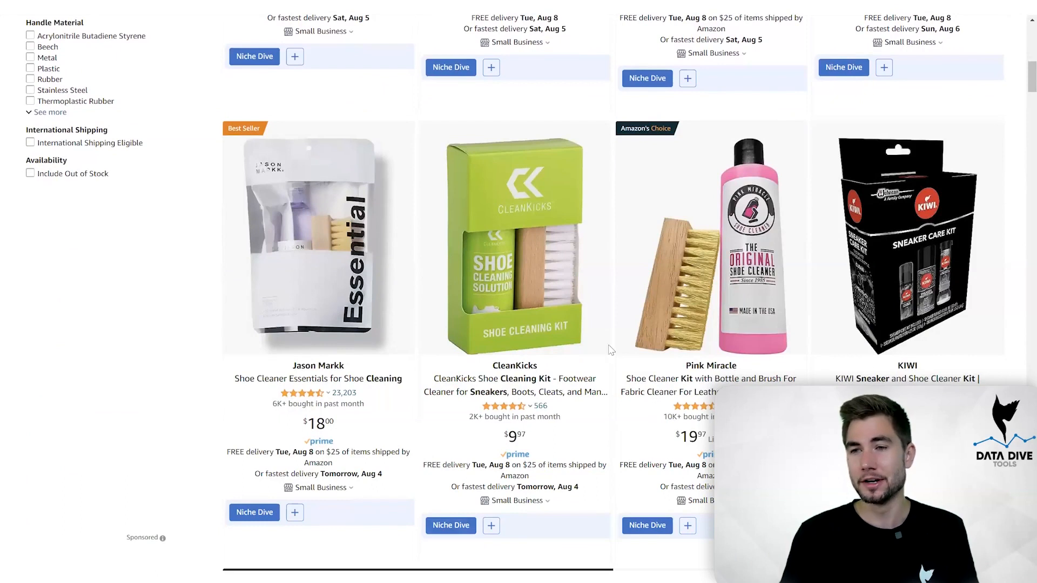
scroll(288, 461, "down", 1)
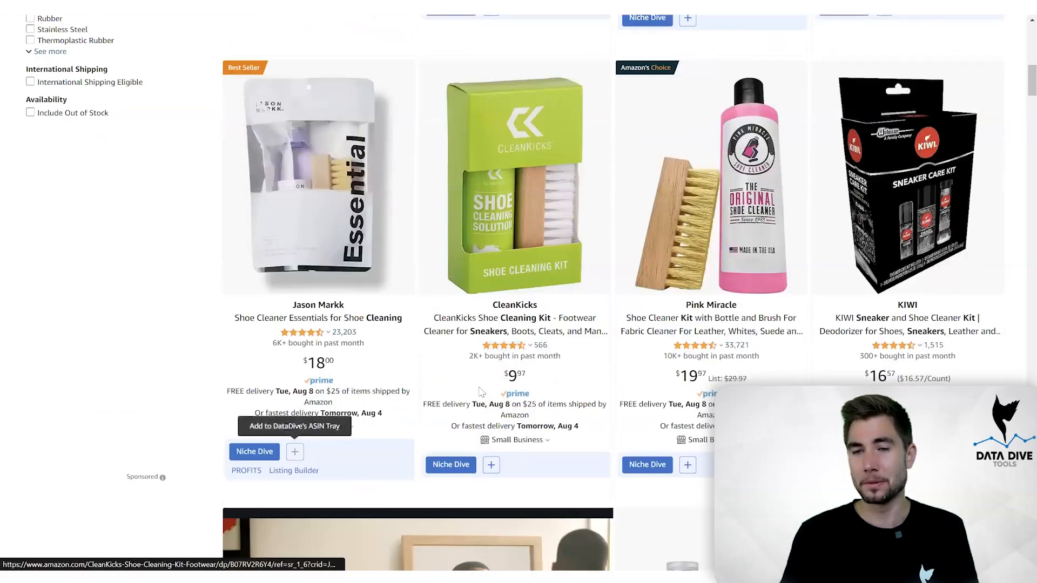
left_click(295, 451)
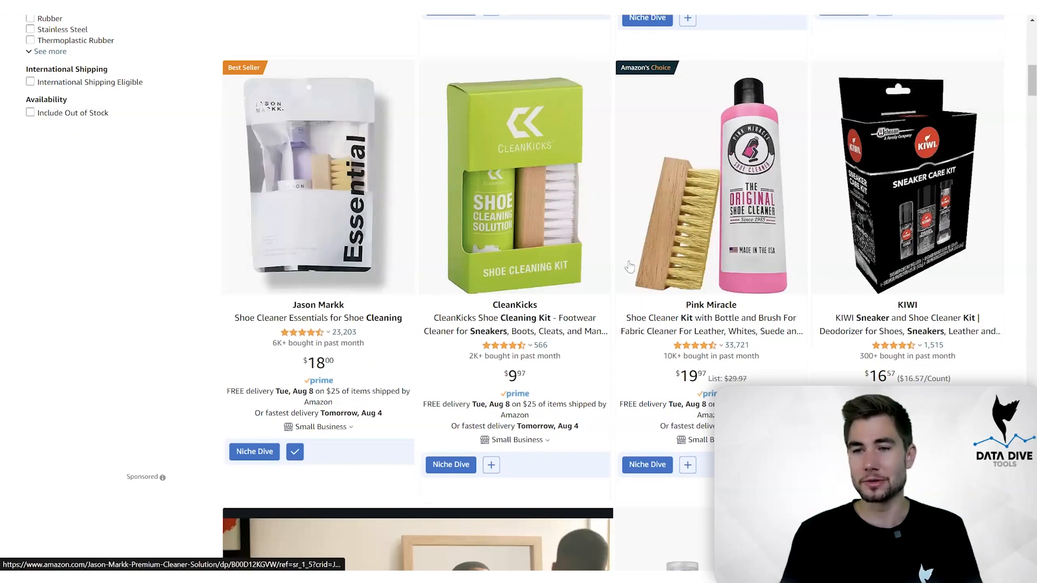
left_click(491, 465)
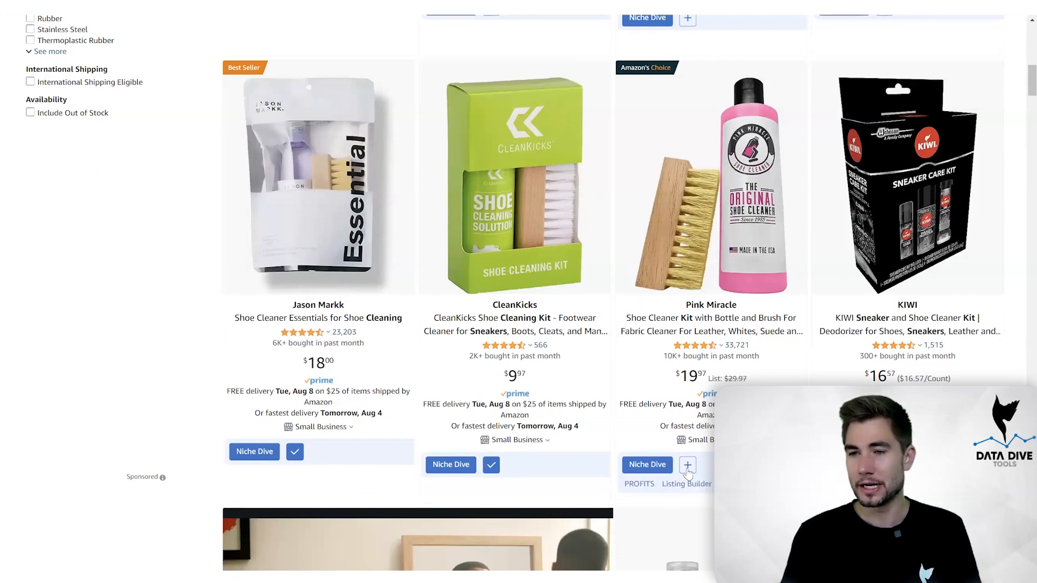
scroll(688, 473, "up", 1)
scroll(897, 271, "down", 1)
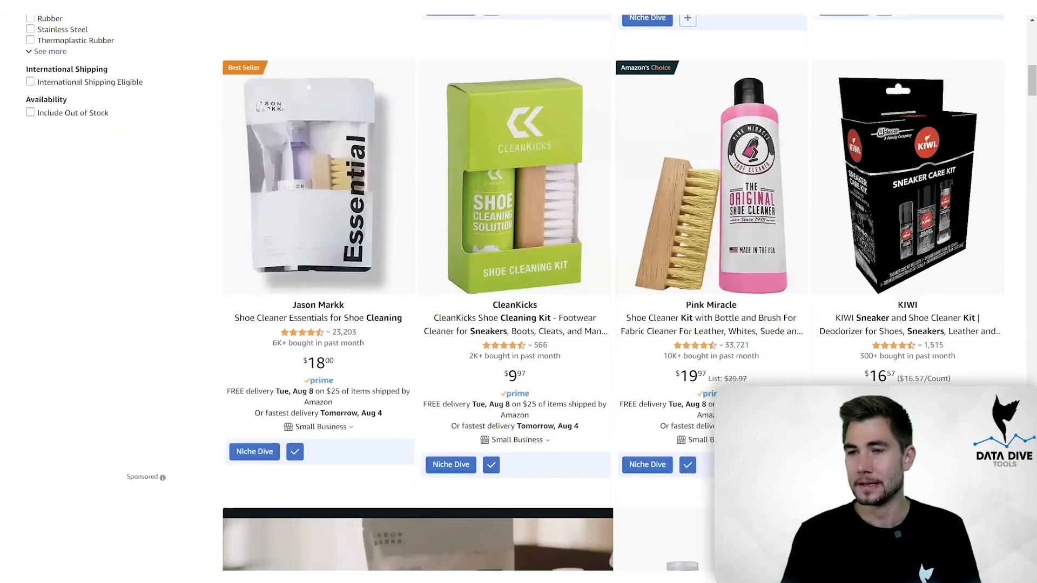
Step: Add the FACTORY LACED sneaker cleaning kit with the 8 oz cleaner to the ASIN tray, skipping the KIWI kit and cleaning creams
scroll(896, 270, "up", 2)
scroll(897, 270, "down", 1)
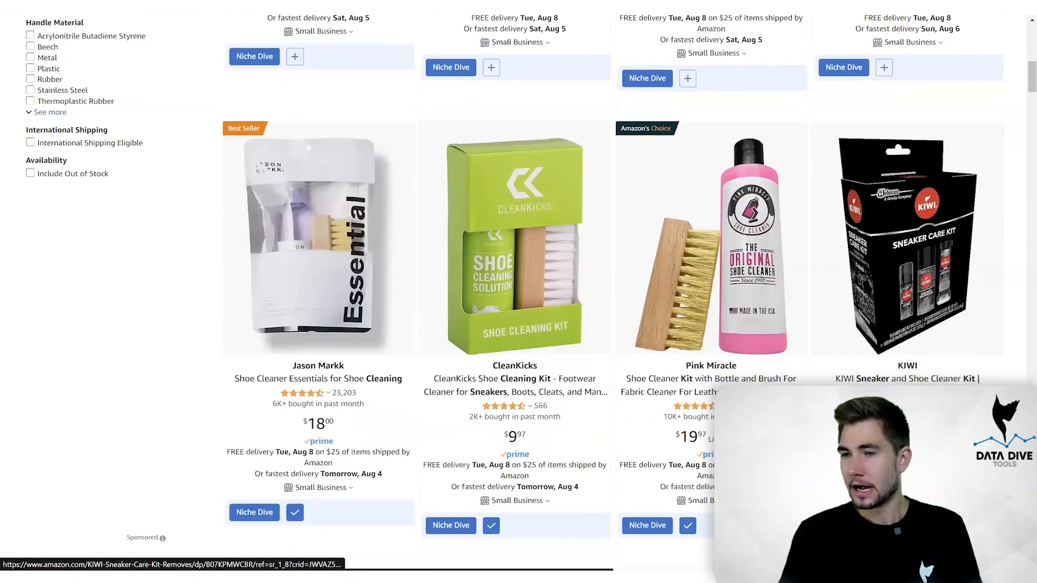
scroll(836, 340, "down", 3)
scroll(835, 340, "down", 2)
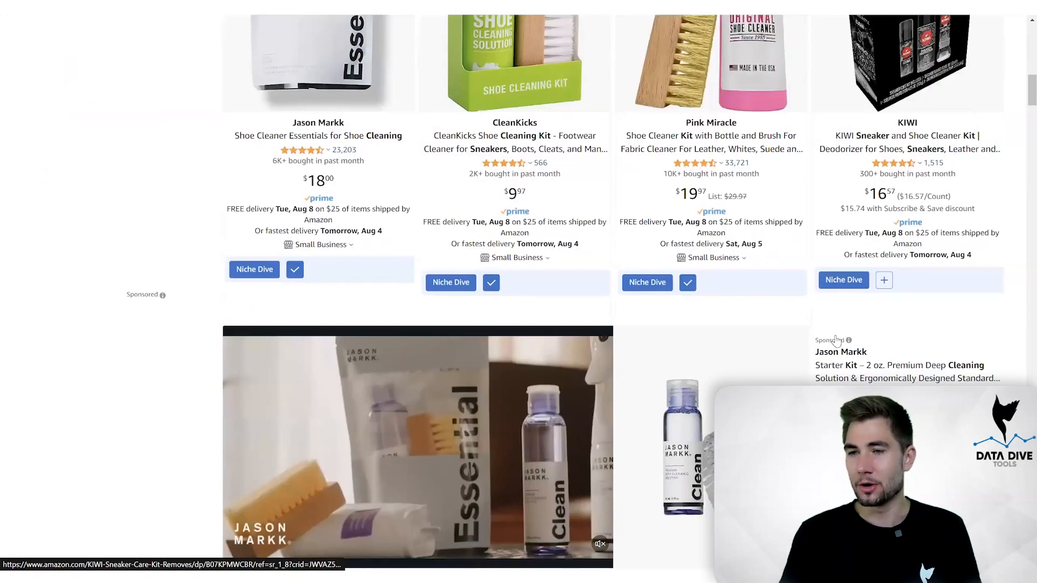
scroll(593, 421, "down", 12)
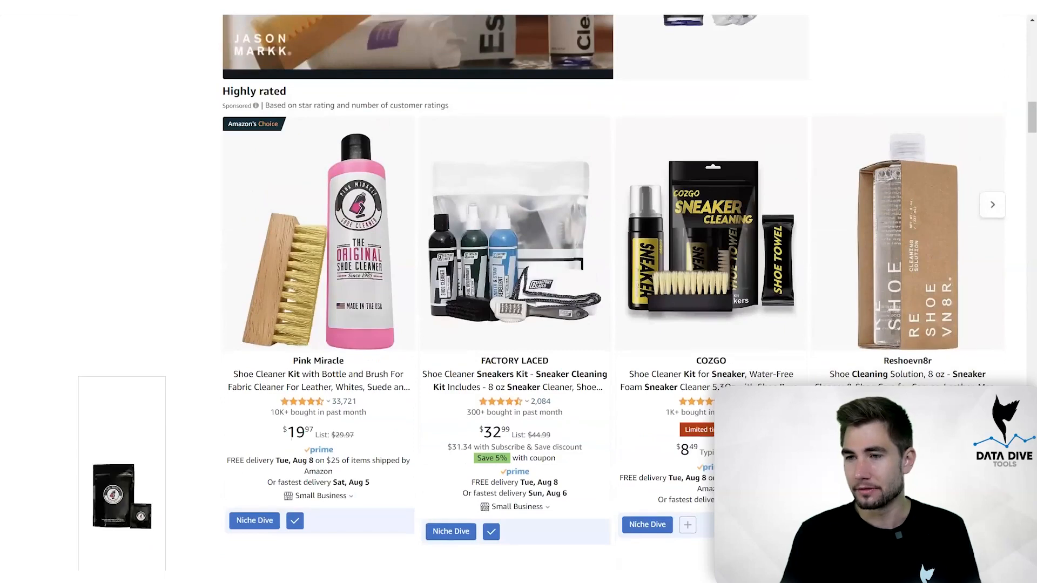
scroll(259, 230, "down", 7)
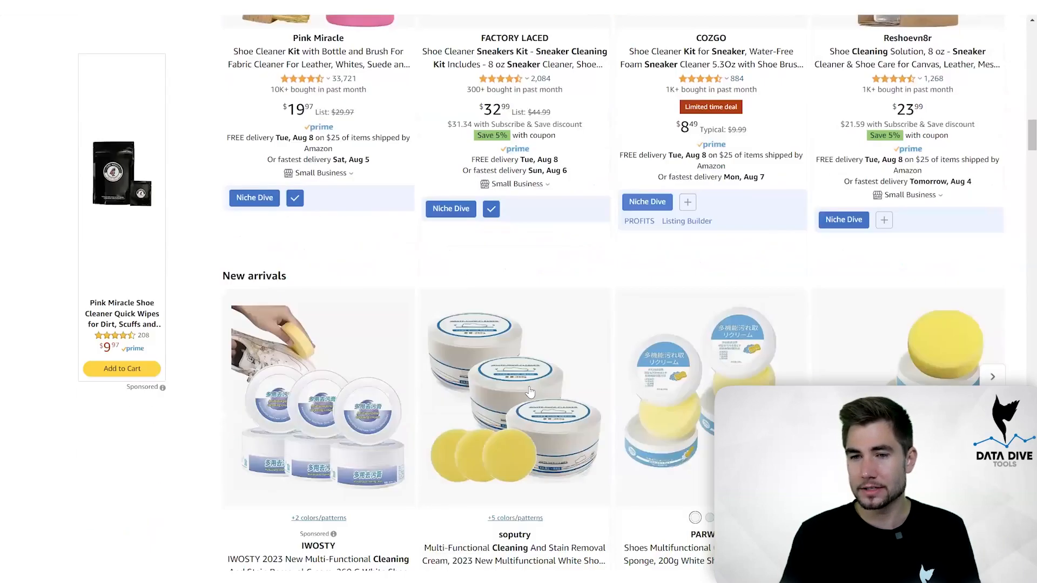
scroll(676, 328, "down", 6)
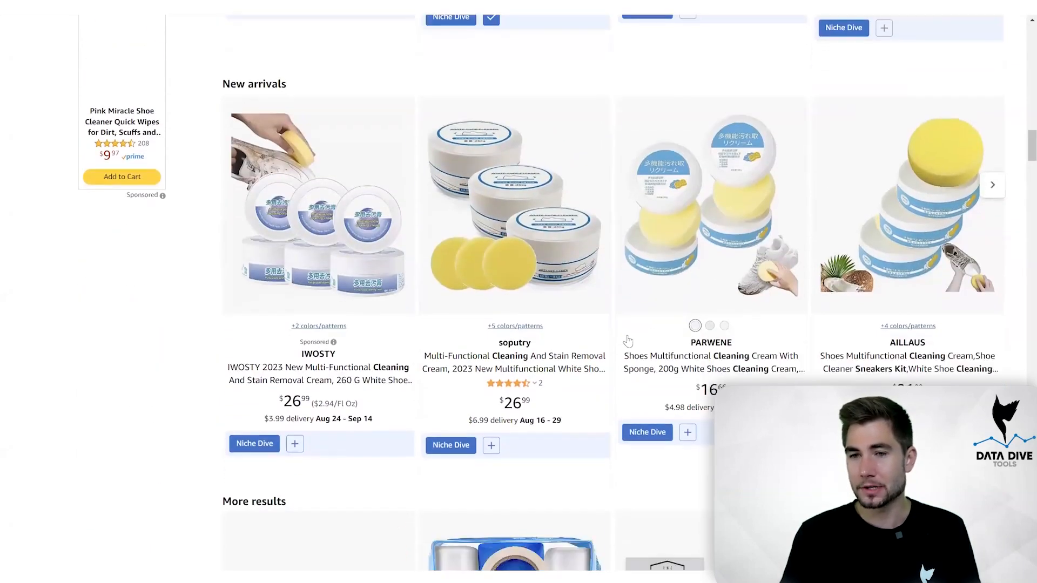
Step: Add further relevant kits such as Alloda, OLAMTAI, SHOE MGK, CLNR, Angelus, COZGO and Tolobeve, collecting 20 ASINs in the tray
scroll(588, 375, "down", 4)
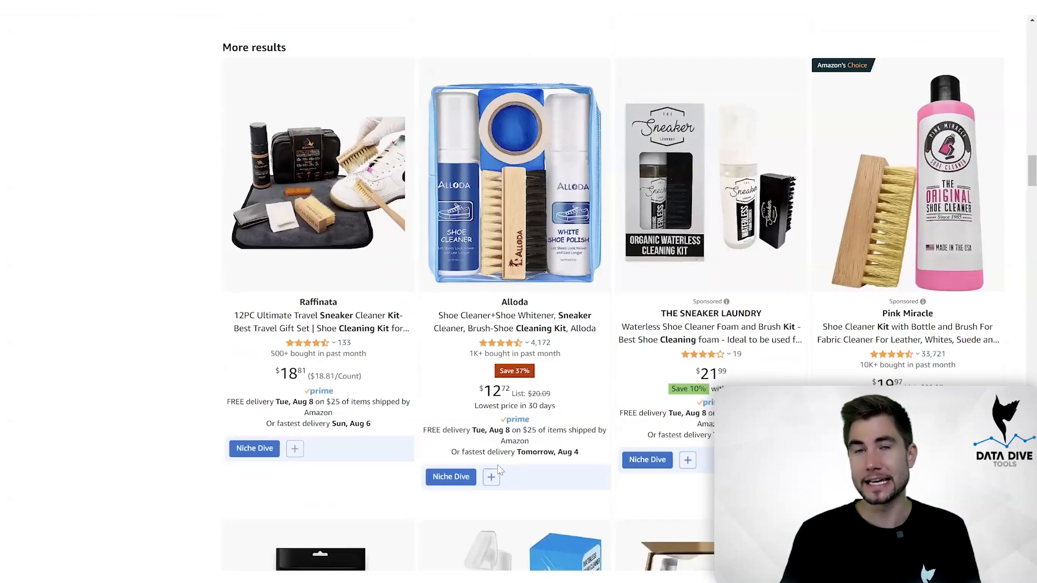
scroll(522, 425, "down", 2)
scroll(522, 425, "down", 7)
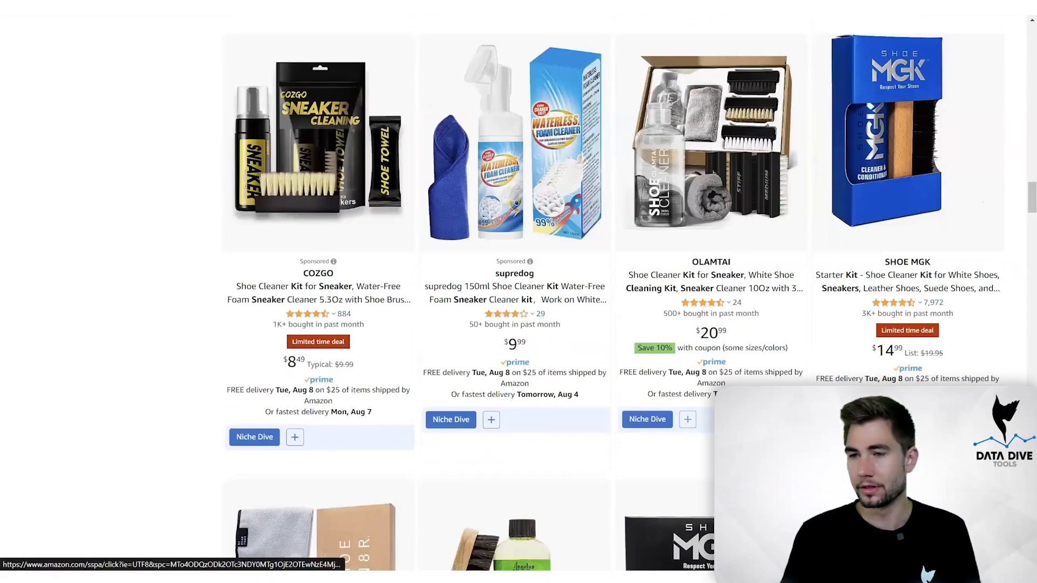
scroll(294, 391, "down", 5)
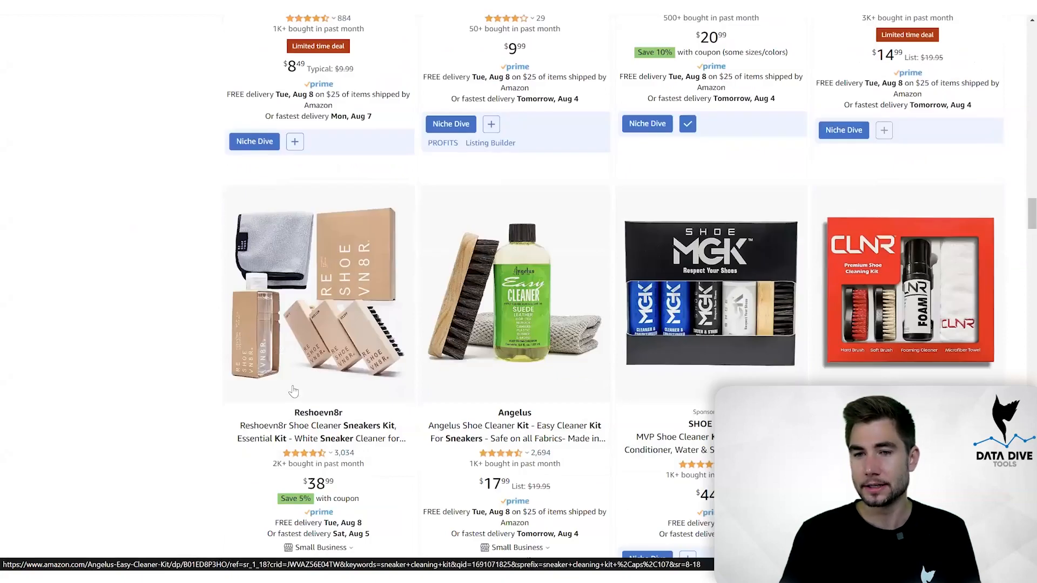
scroll(293, 391, "down", 18)
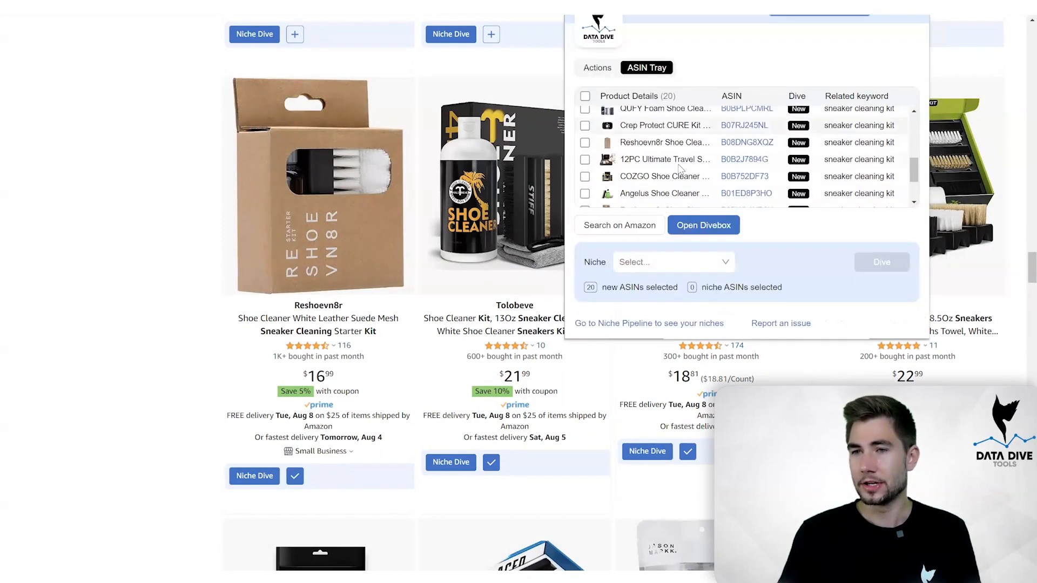
Step: Review the collected ASINs, create a new niche named "Sneaker Cleaning Kit 3" for them and start the dive
scroll(679, 168, "up", 5)
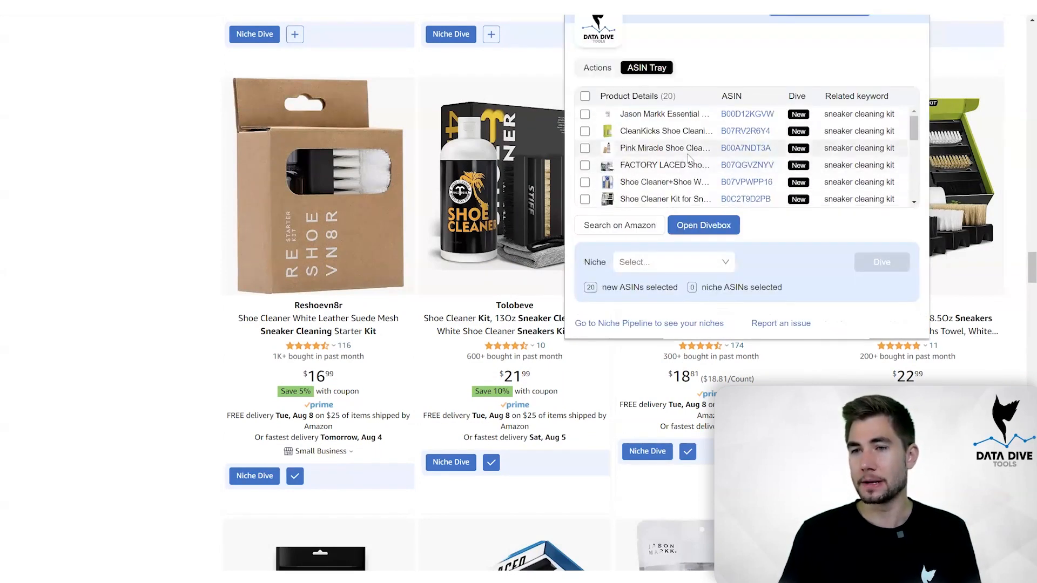
scroll(683, 162, "down", 5)
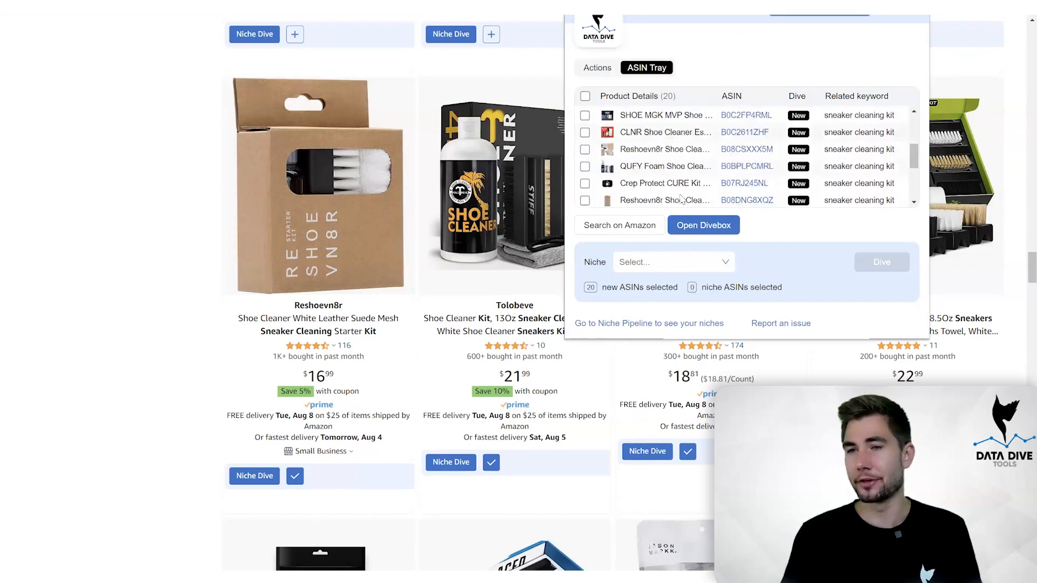
left_click(677, 270)
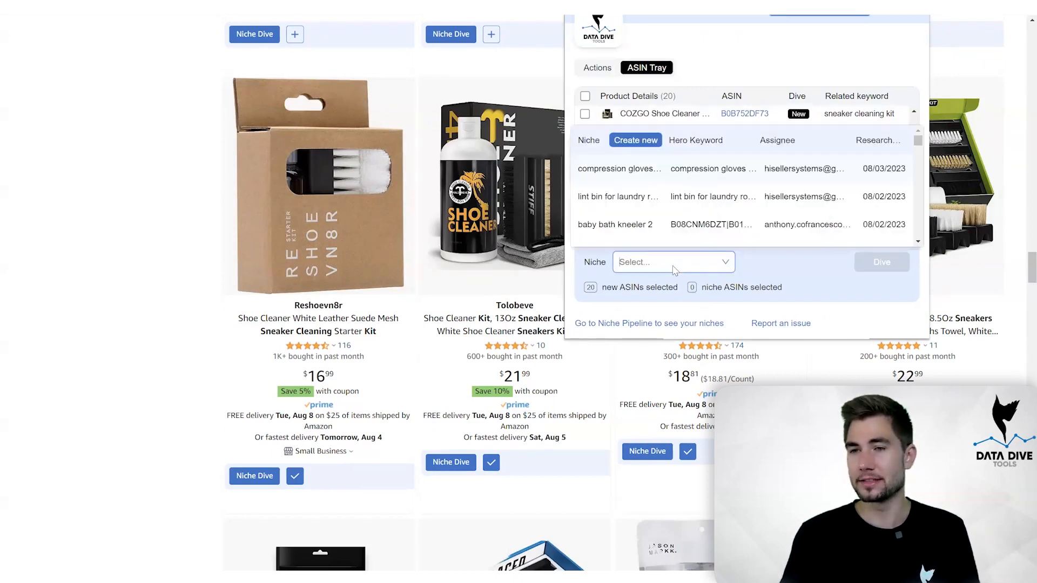
left_click(635, 140)
left_click(743, 261)
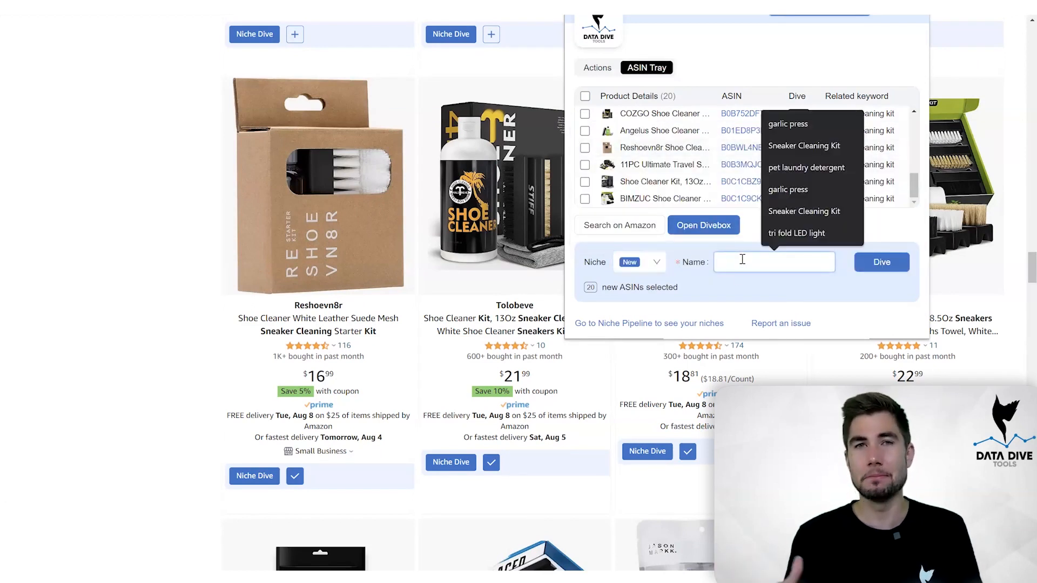
type("S")
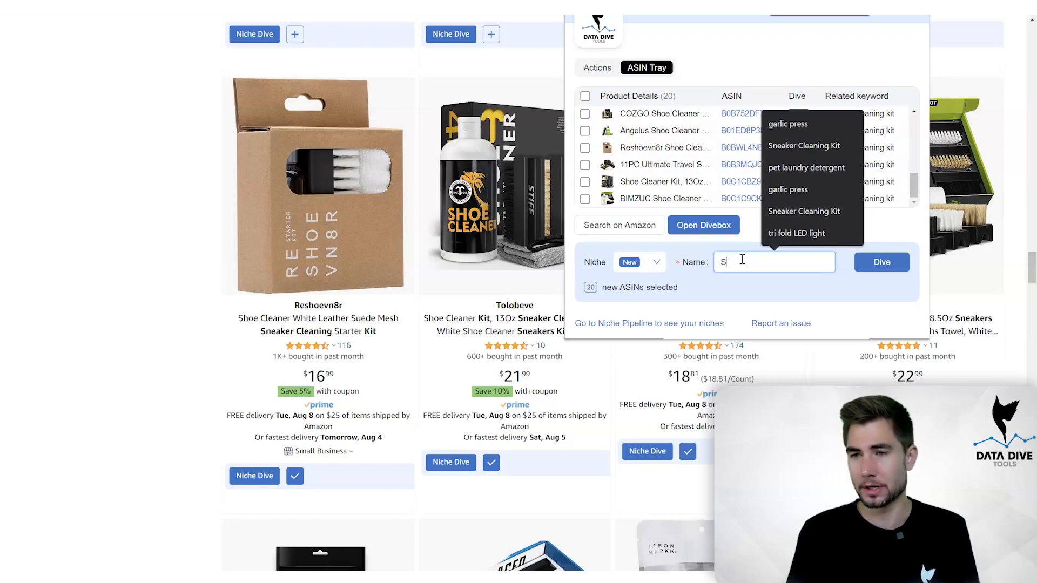
type("neaker Cleaning Kit")
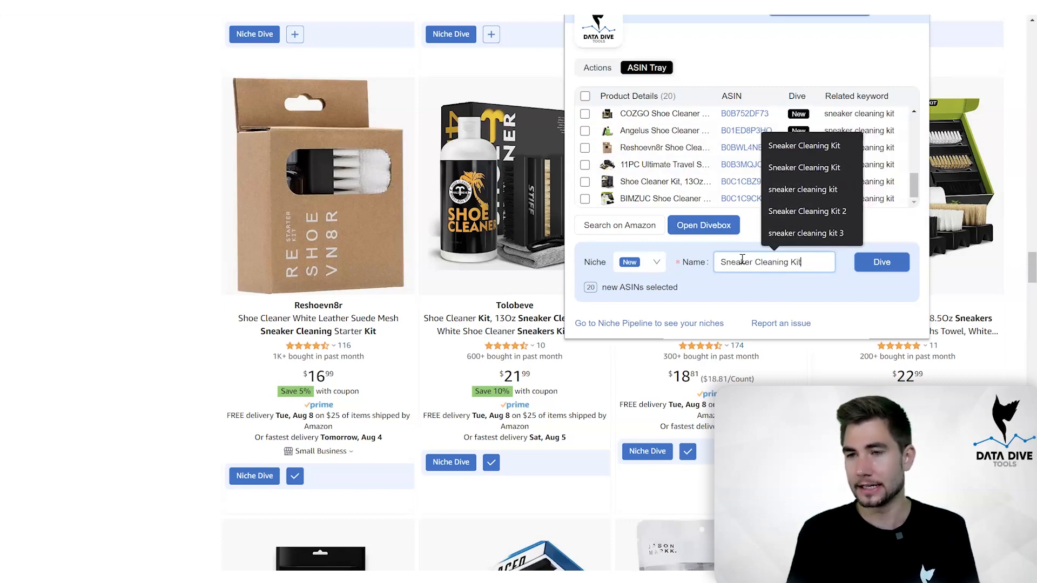
type(" 2")
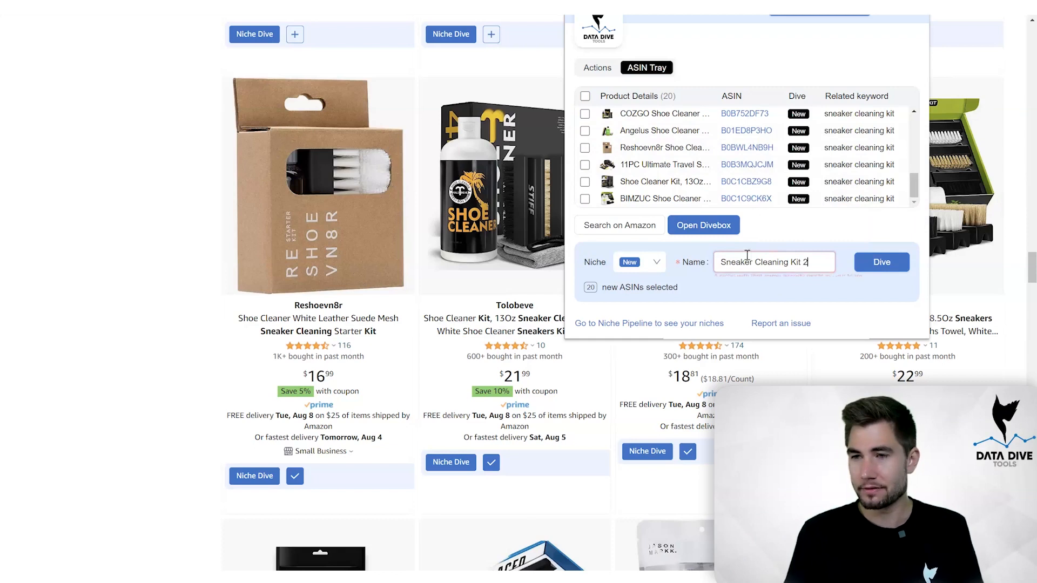
key("BackSpace")
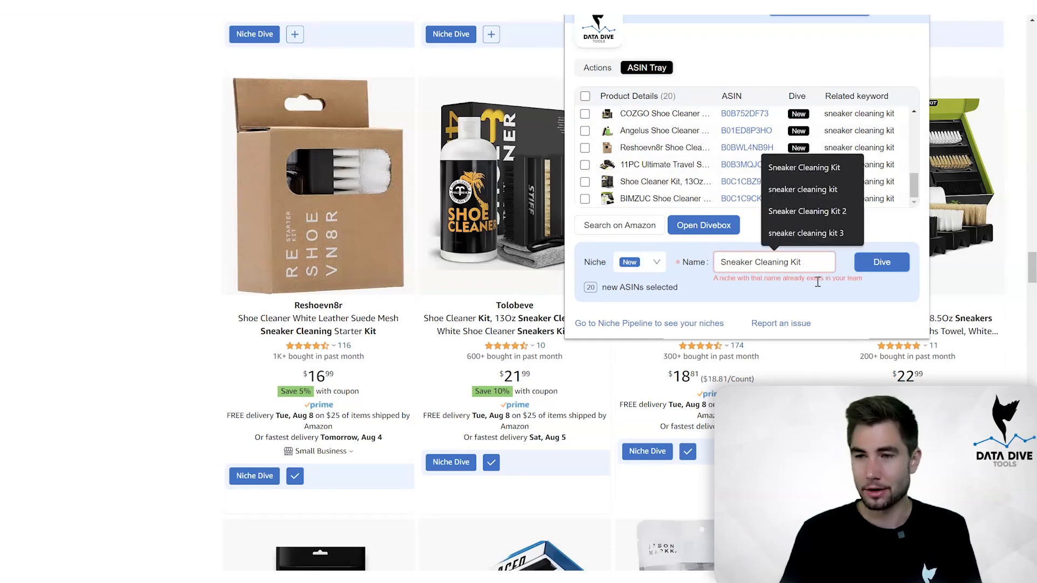
type("3")
left_click(889, 267)
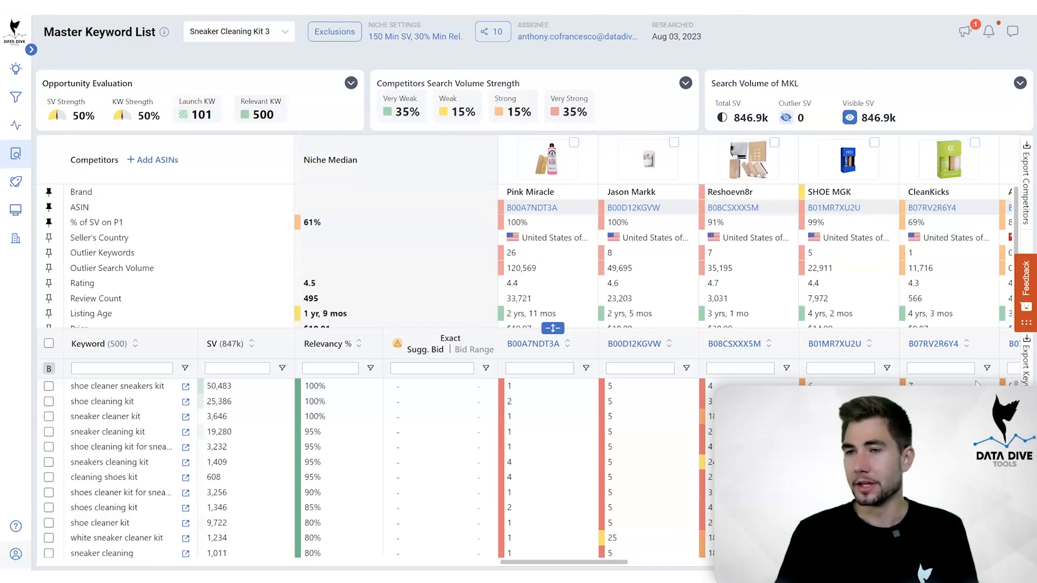
Step: Expand the summary cards of the Master Keyword List and look over the competitors' keyword rankings
left_click(1020, 82)
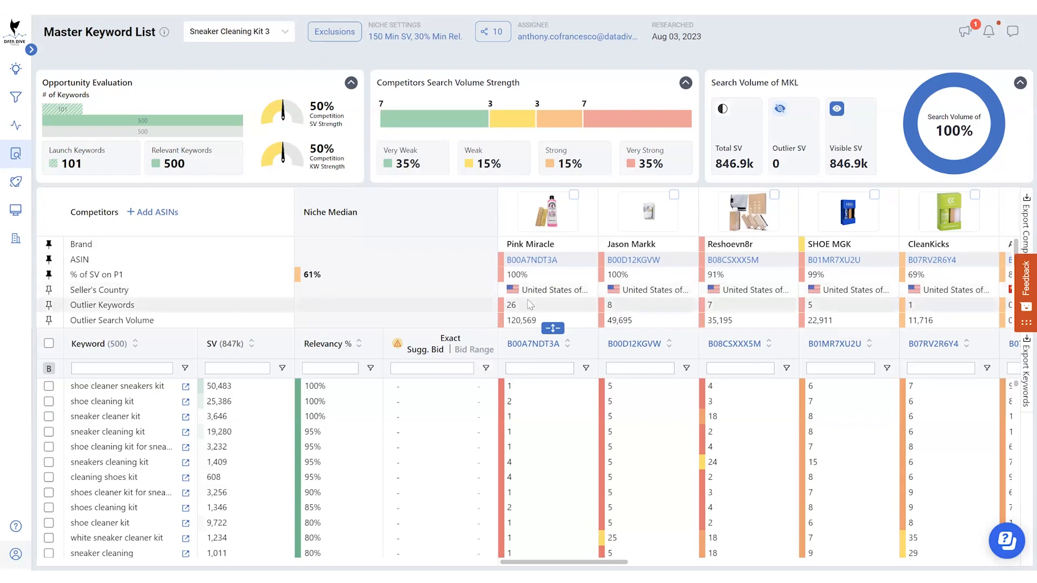
mouse_move(564, 562)
left_mouse_down()
mouse_move(737, 563)
mouse_move(564, 562)
left_mouse_up()
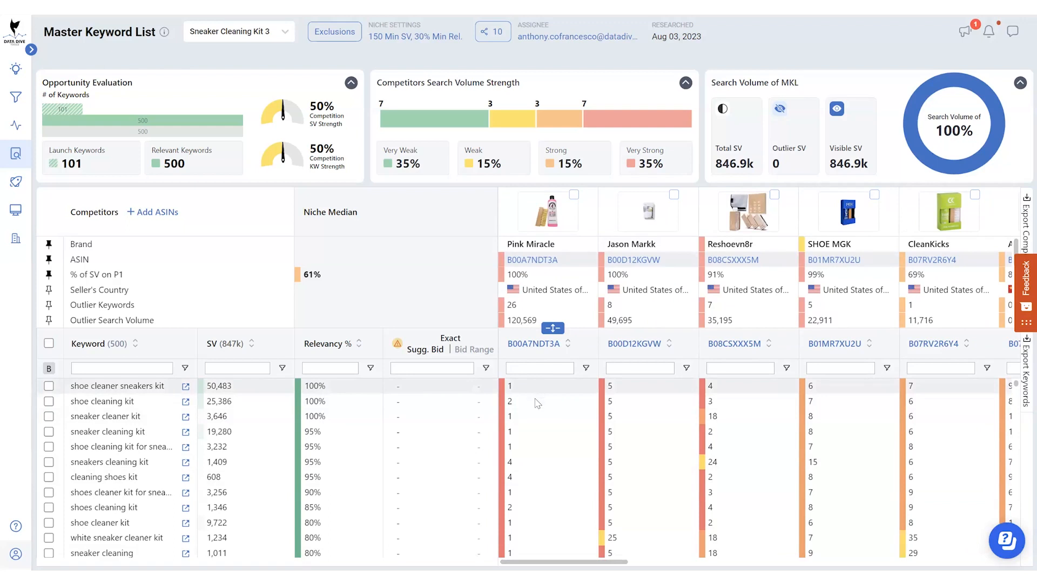
scroll(550, 502, "down", 5)
scroll(551, 507, "up", 5)
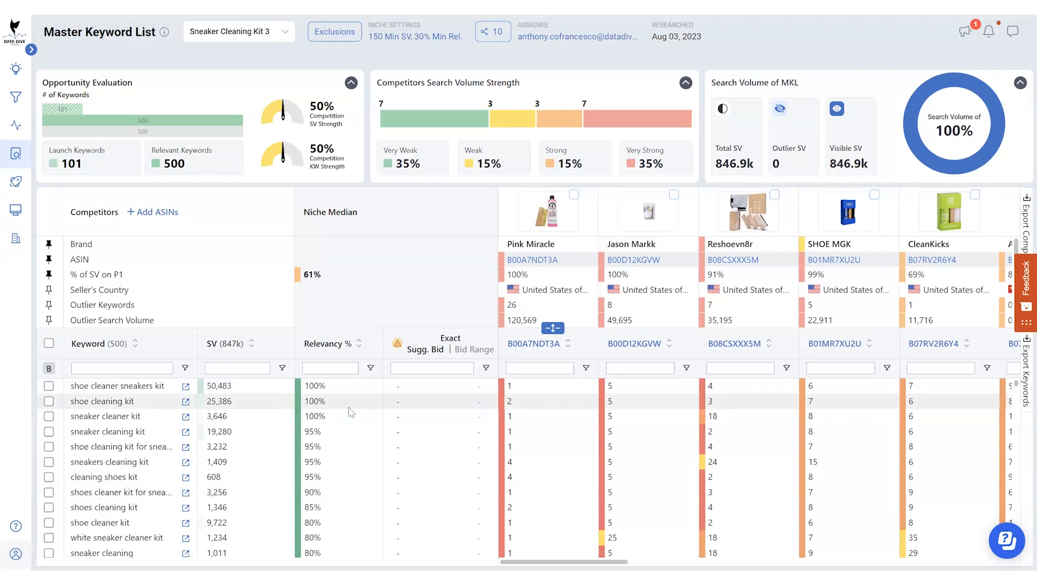
Step: Sort the keyword list by search volume in descending order and check it for branded keywords
left_click(225, 347)
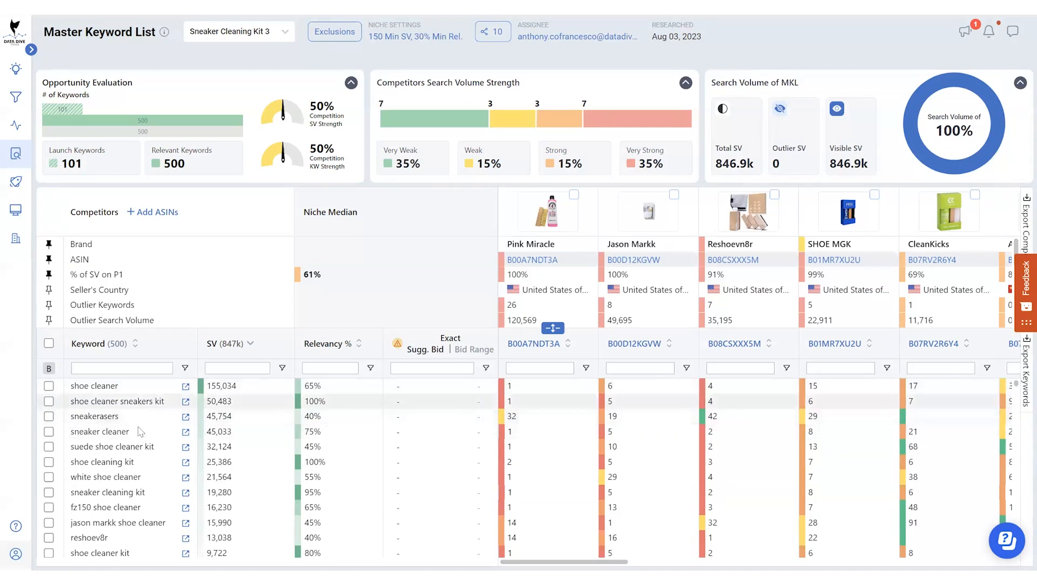
scroll(131, 489, "down", 2)
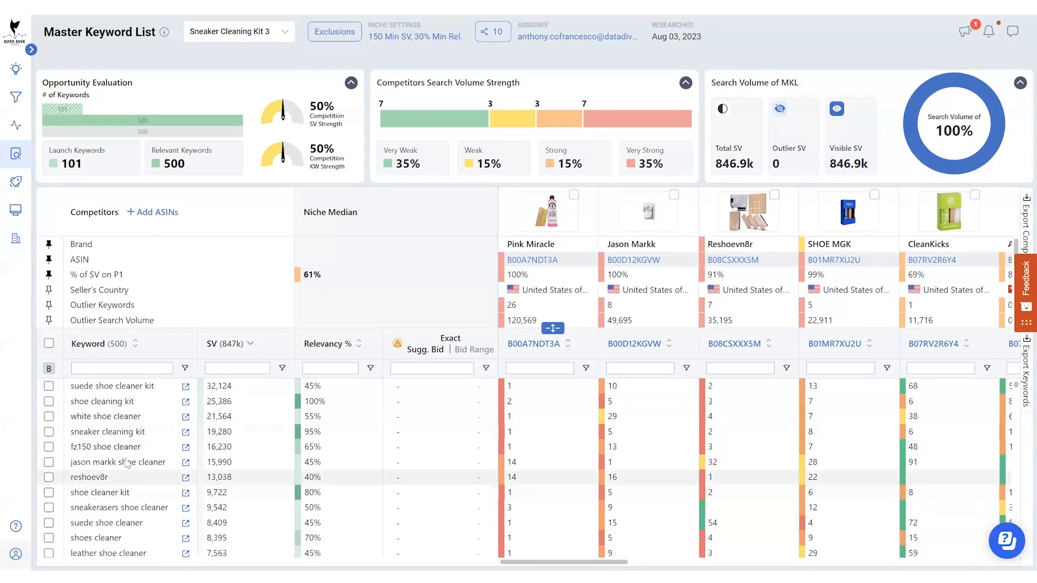
scroll(142, 451, "up", 2)
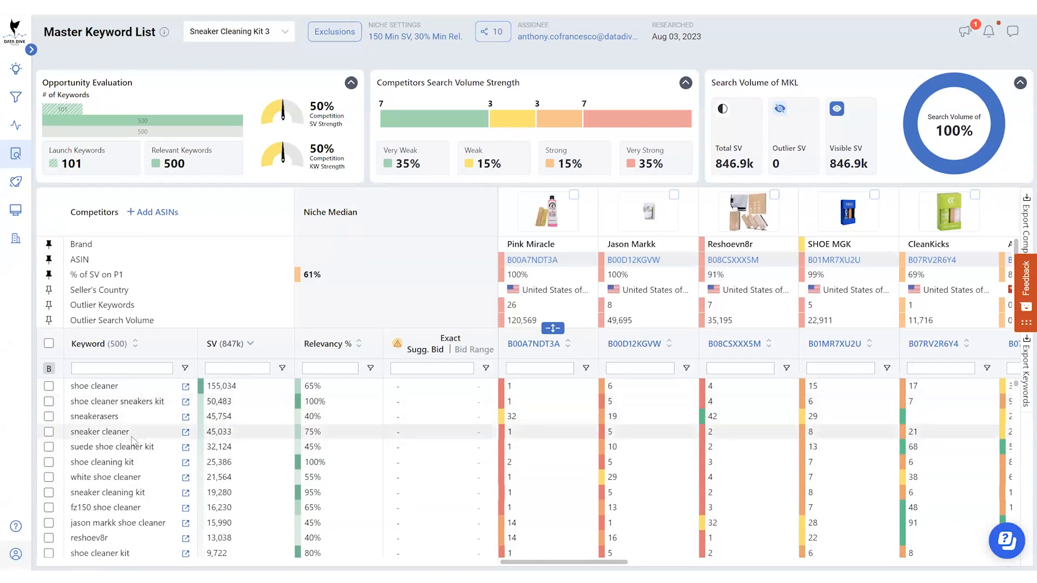
Step: Exclude the keywords sneakerasers, fz150 shoe cleaner, jason markk shoe cleaner, reshoev8r and sneakerasers shoe cleaner from the Master Keyword List
left_click(49, 417)
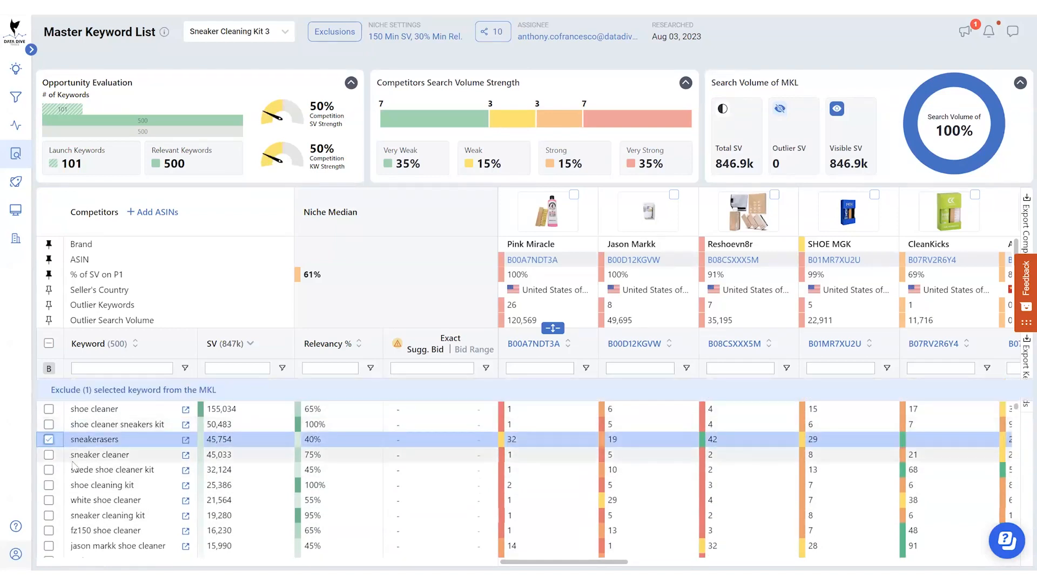
scroll(48, 453, "down", 2)
left_click(49, 470)
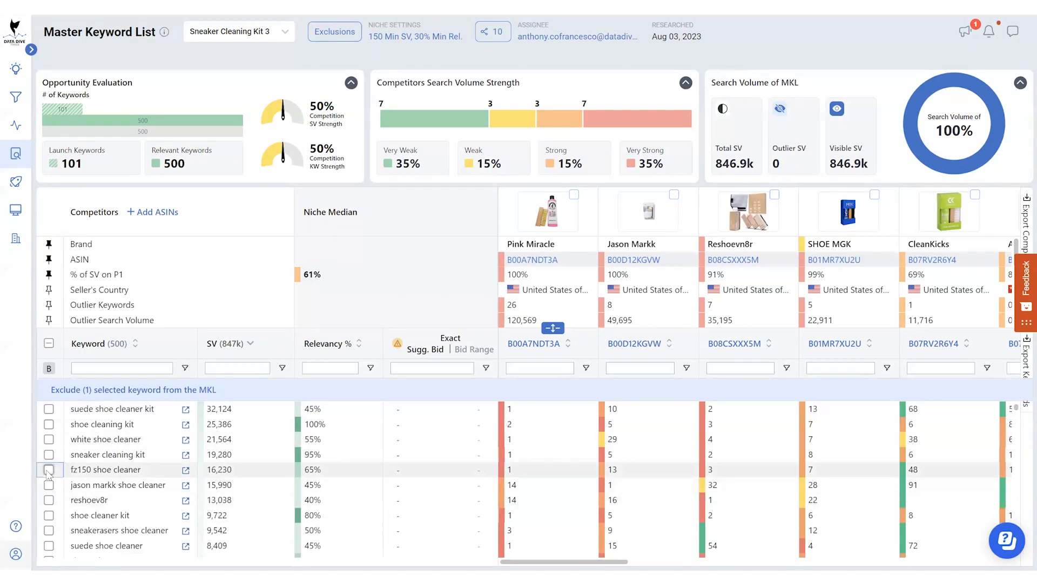
left_click(49, 485)
left_click(49, 500)
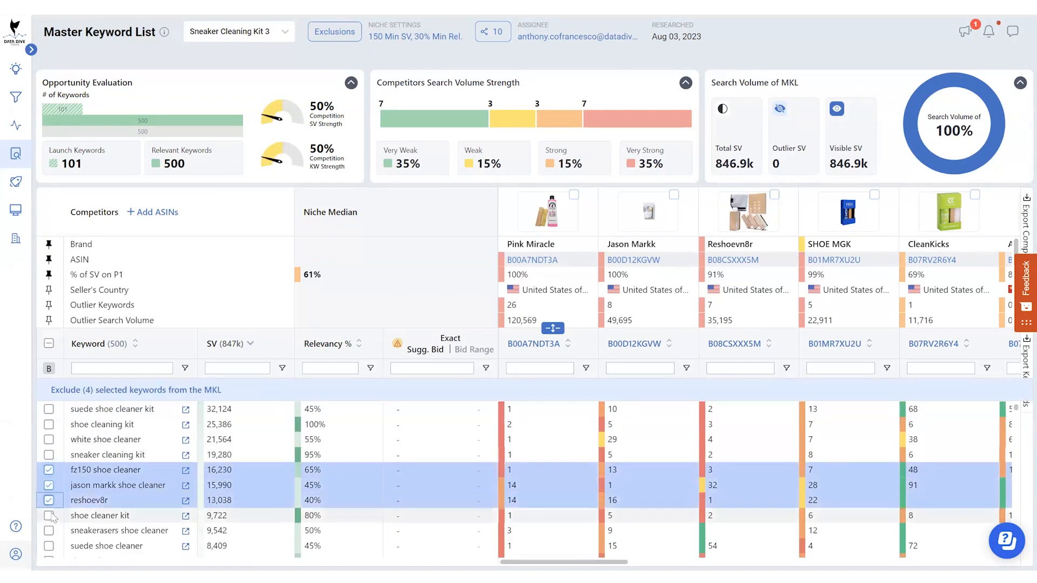
left_click(49, 471)
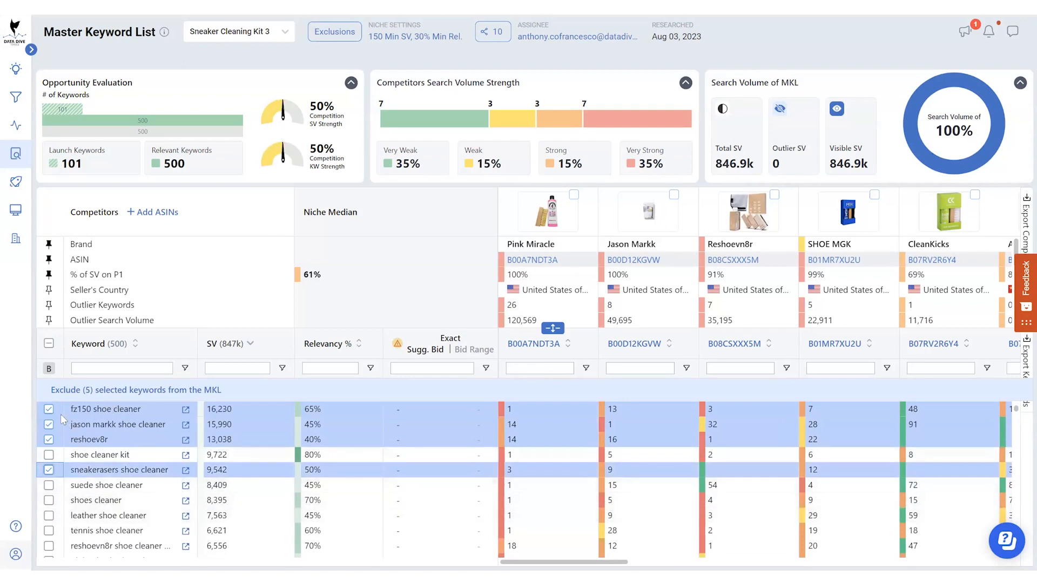
left_click(106, 394)
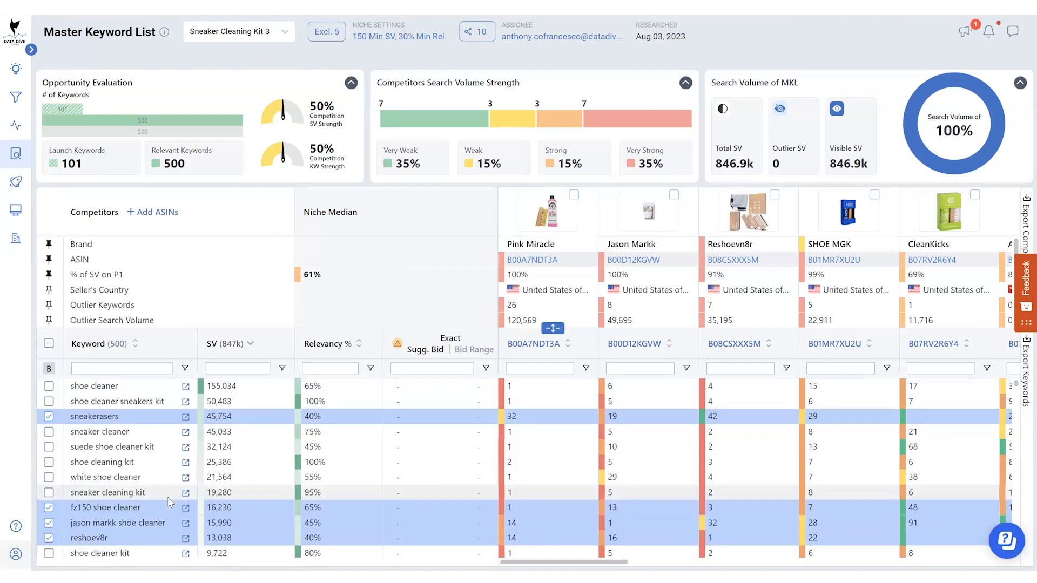
Step: Filter the keywords by "mgk", exclude all matching keywords from the list and clear the filter
scroll(137, 519, "down", 2)
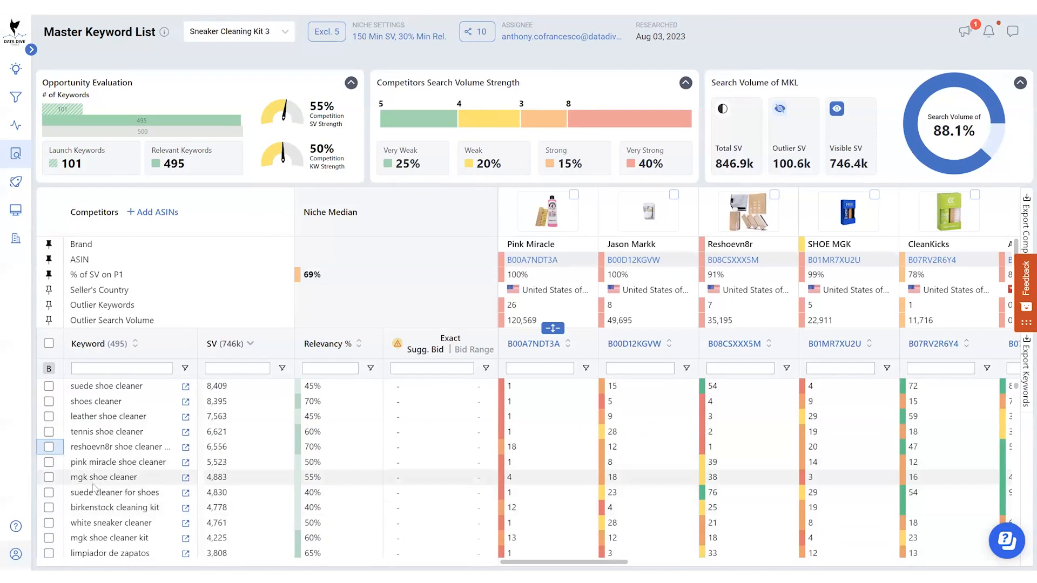
left_click(119, 368)
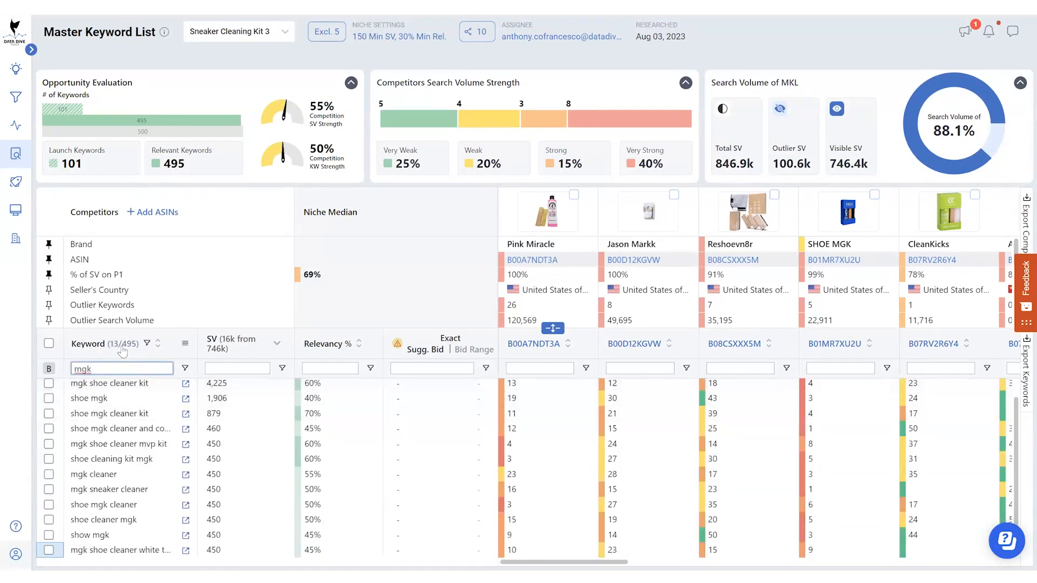
left_click(49, 343)
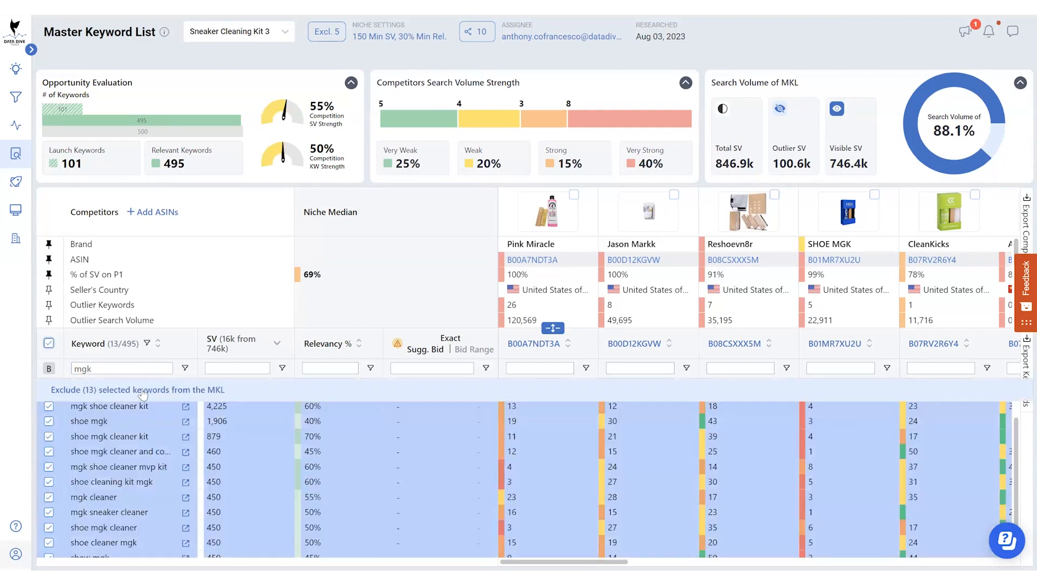
left_click(142, 391)
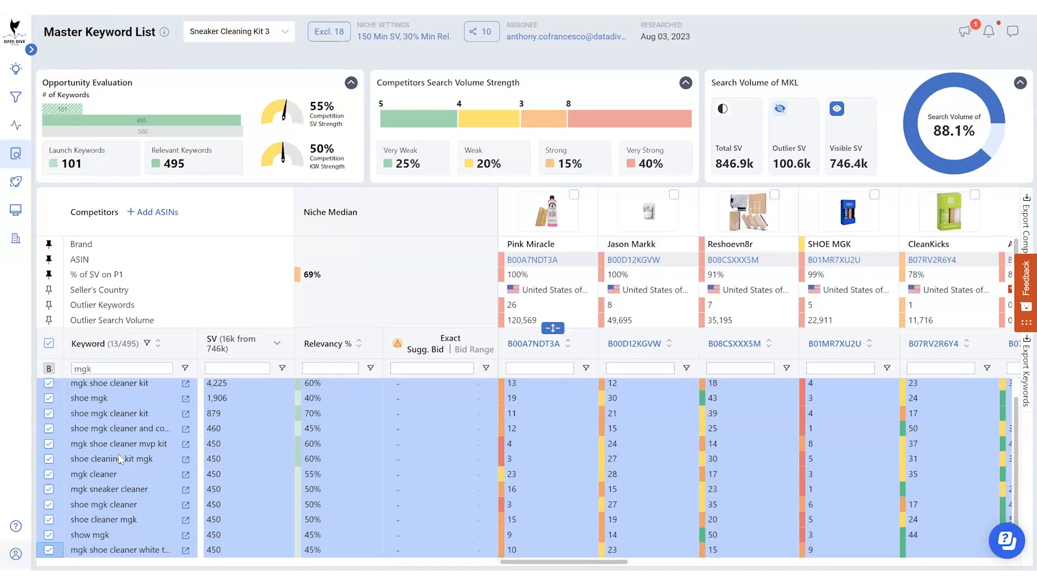
double_click(110, 369)
key("BackSpace")
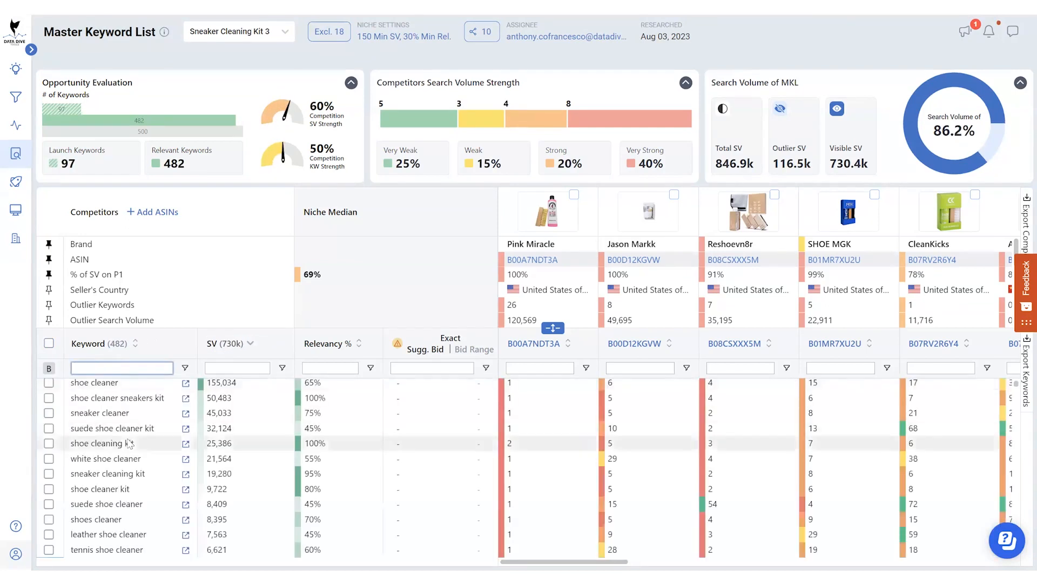
Step: Exclude the foamzone 150, birkenstock cleaning kit, pink miracle and reshoevn8r shoe cleaner keywords from the Master Keyword List
scroll(136, 462, "down", 5)
scroll(136, 461, "down", 2)
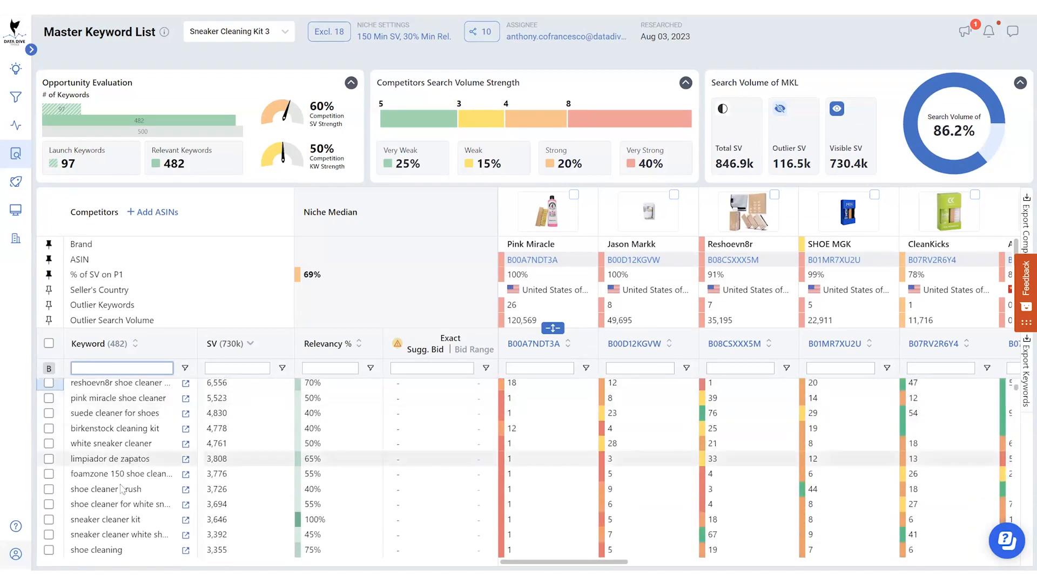
left_click(49, 474)
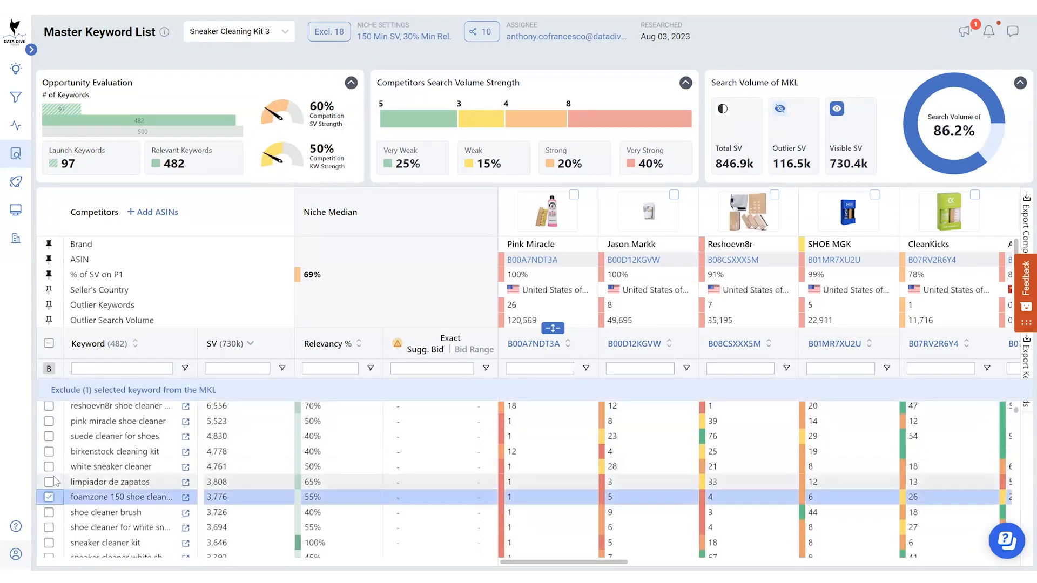
left_click(49, 451)
scroll(80, 480, "down", 1)
scroll(80, 480, "up", 1)
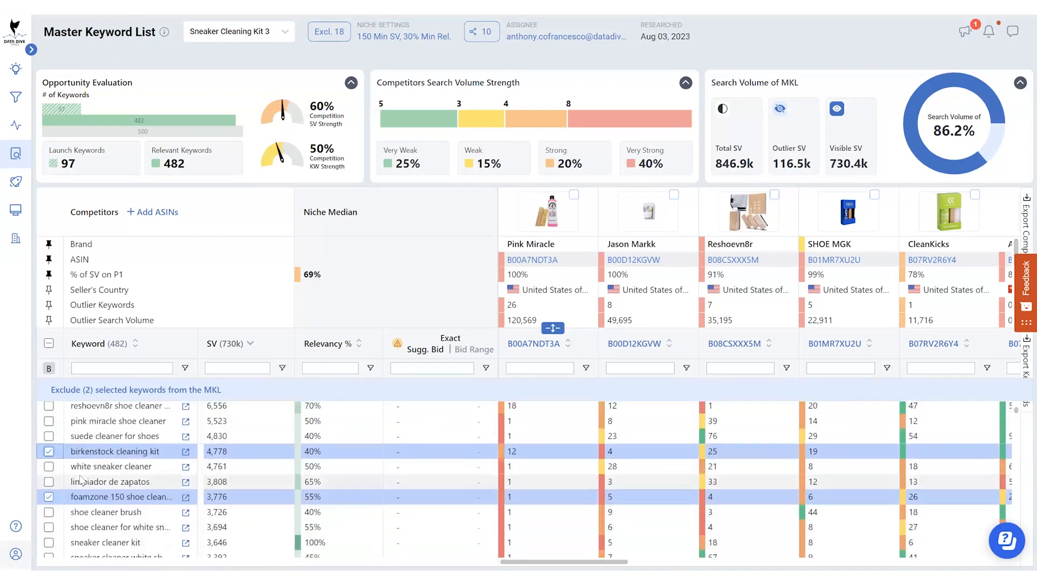
left_click(49, 421)
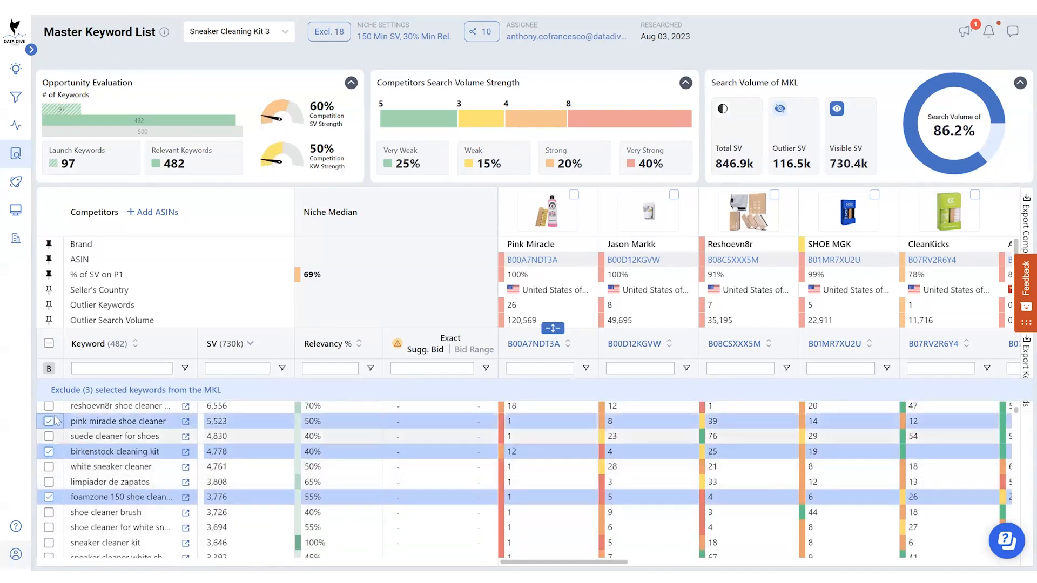
scroll(48, 424, "up", 2)
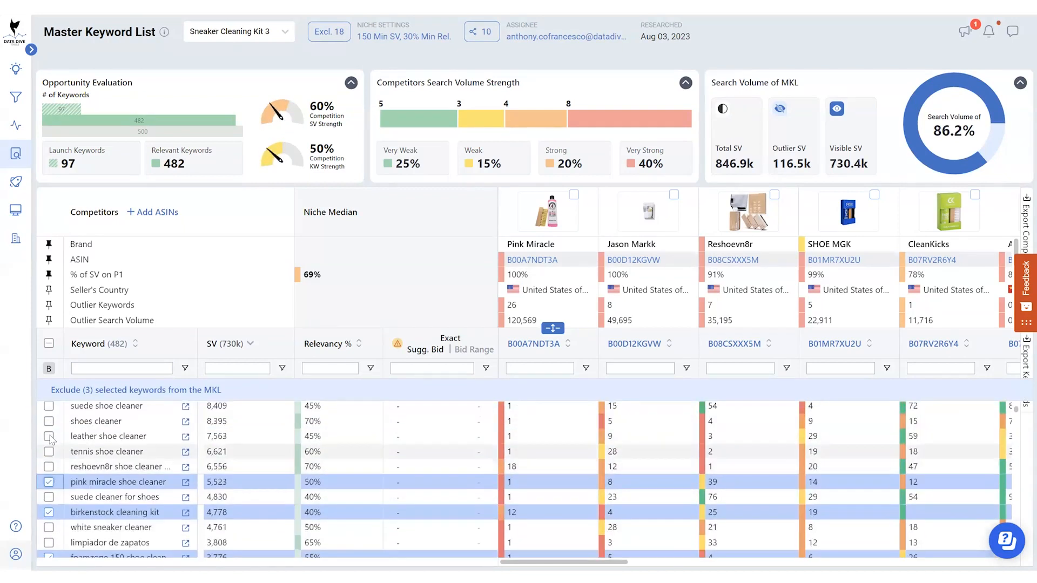
left_click(49, 468)
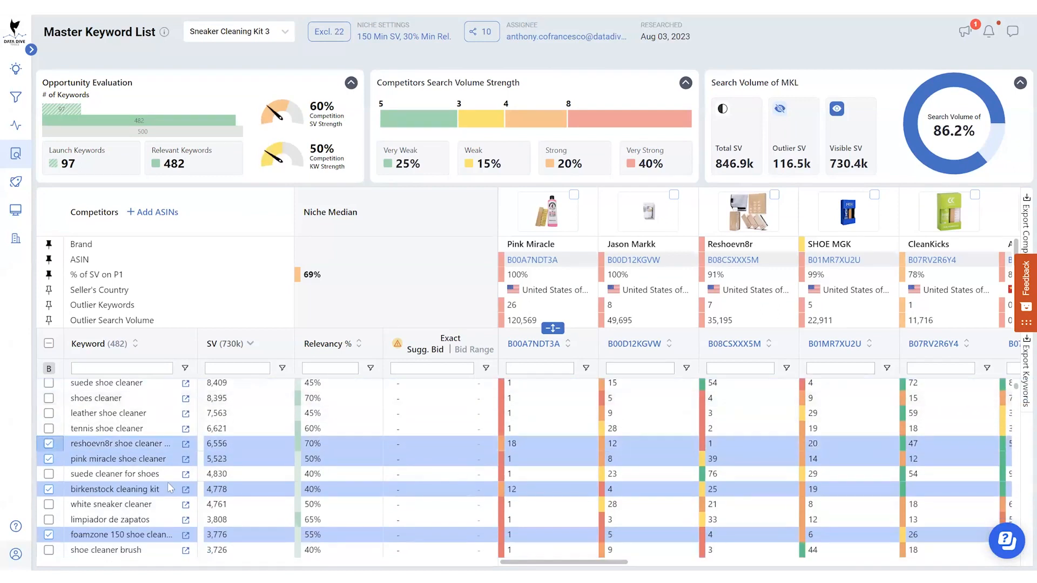
scroll(171, 489, "down", 4)
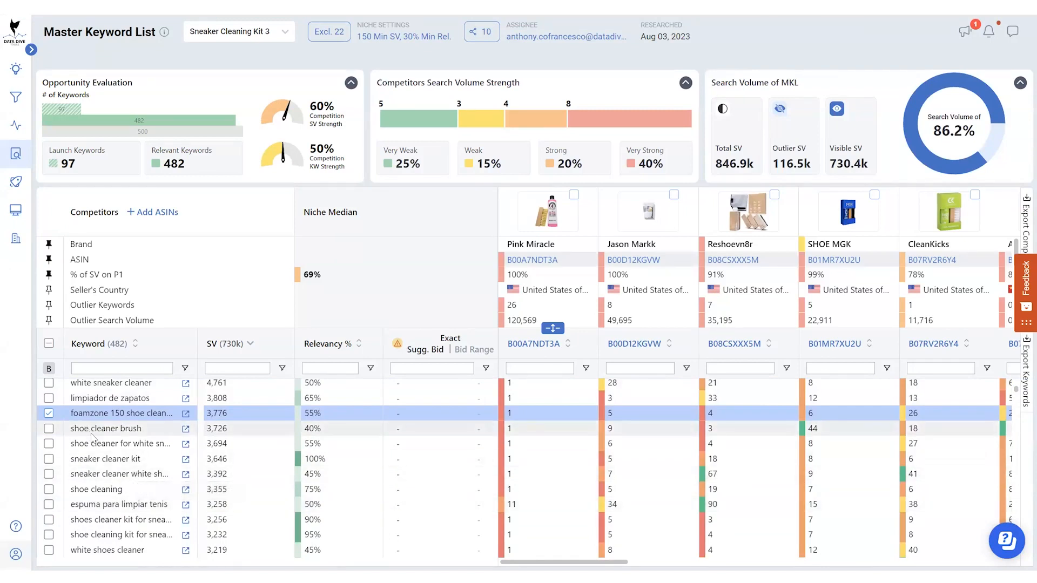
key("Delete")
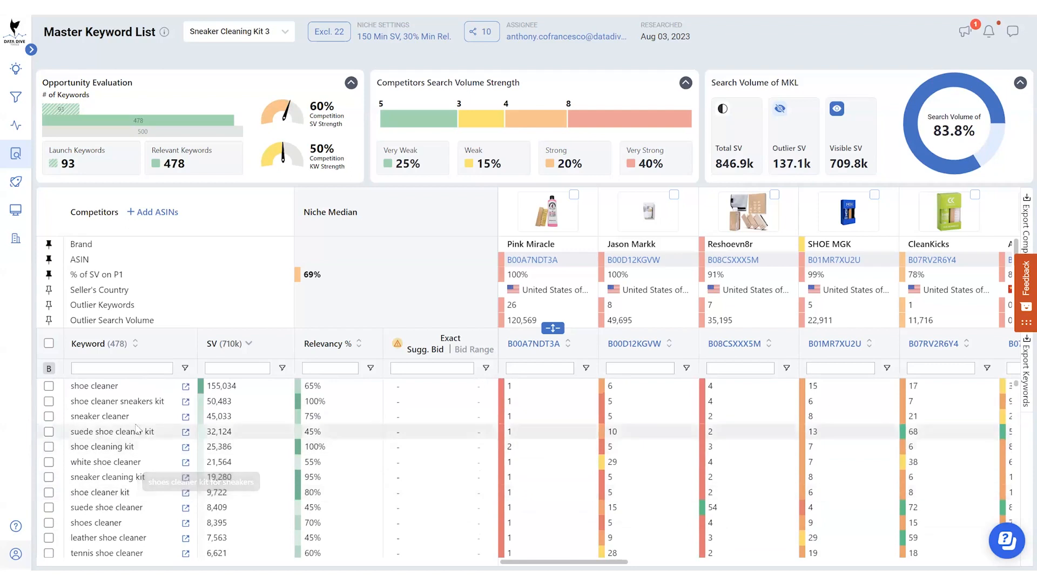
Step: Filter the keywords by "vans", exclude all matching keywords from the list and clear the filter
left_click(134, 371)
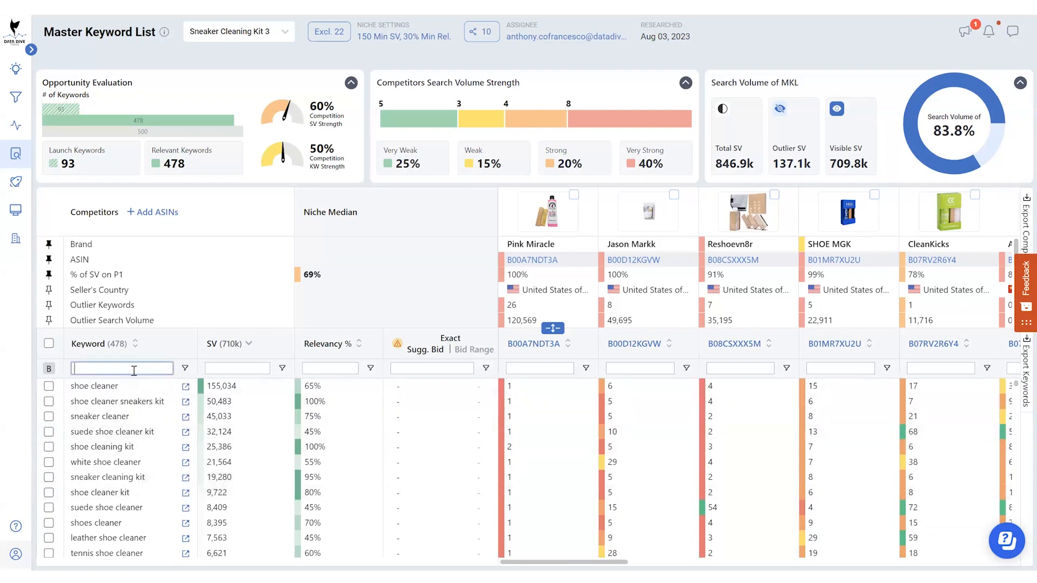
left_click(49, 343)
left_click(108, 394)
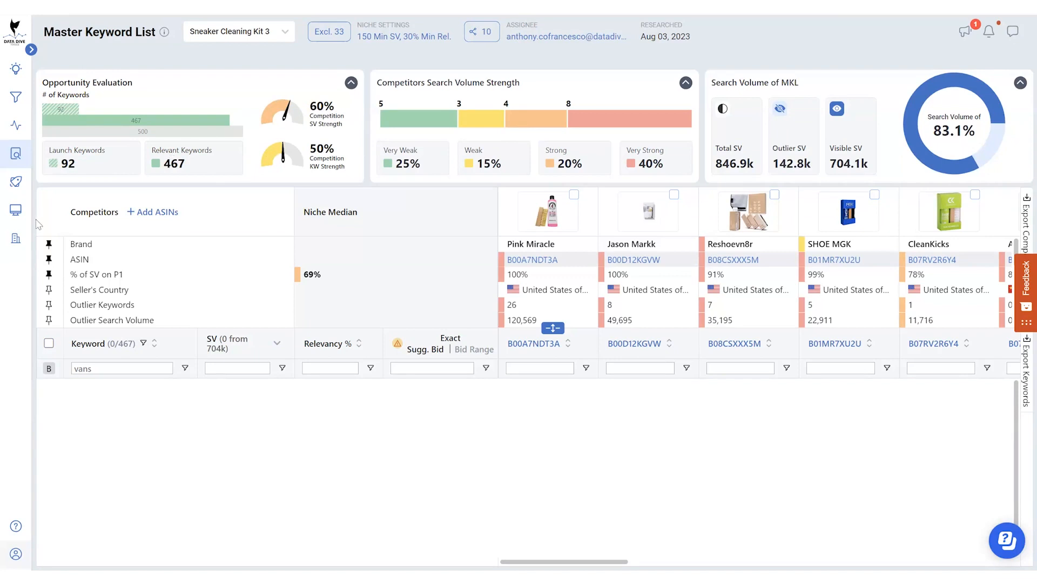
double_click(100, 371)
key("BackSpace")
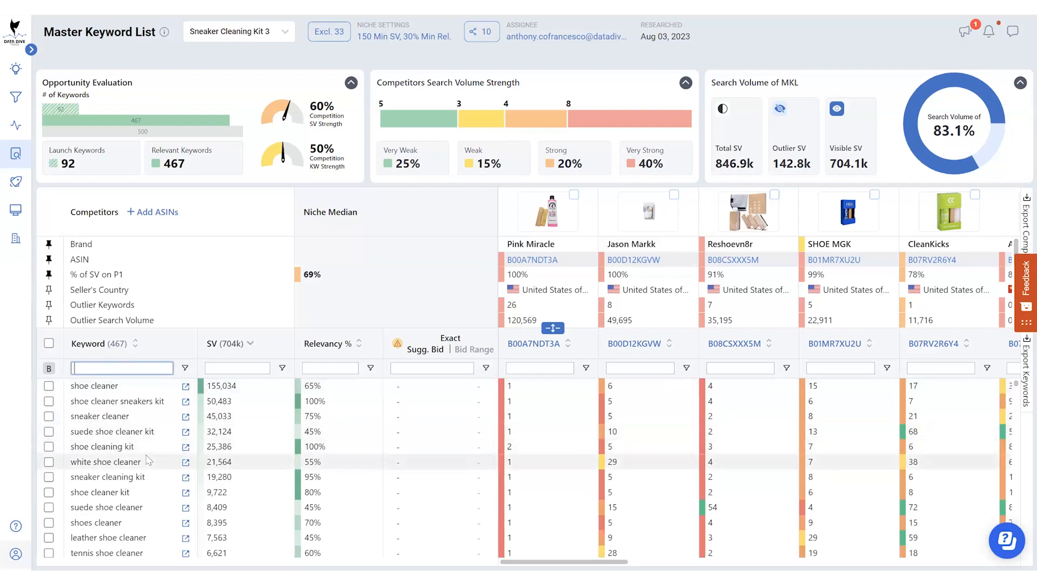
Step: Filter the keywords by "crep" and exclude all matching keywords from the Master Keyword List
scroll(149, 454, "down", 5)
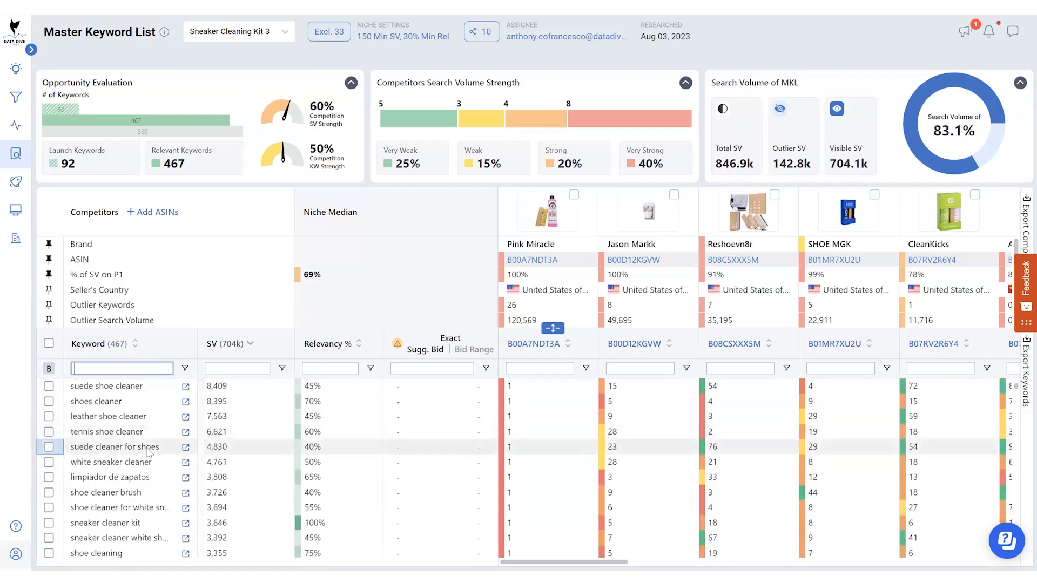
scroll(146, 460, "down", 2)
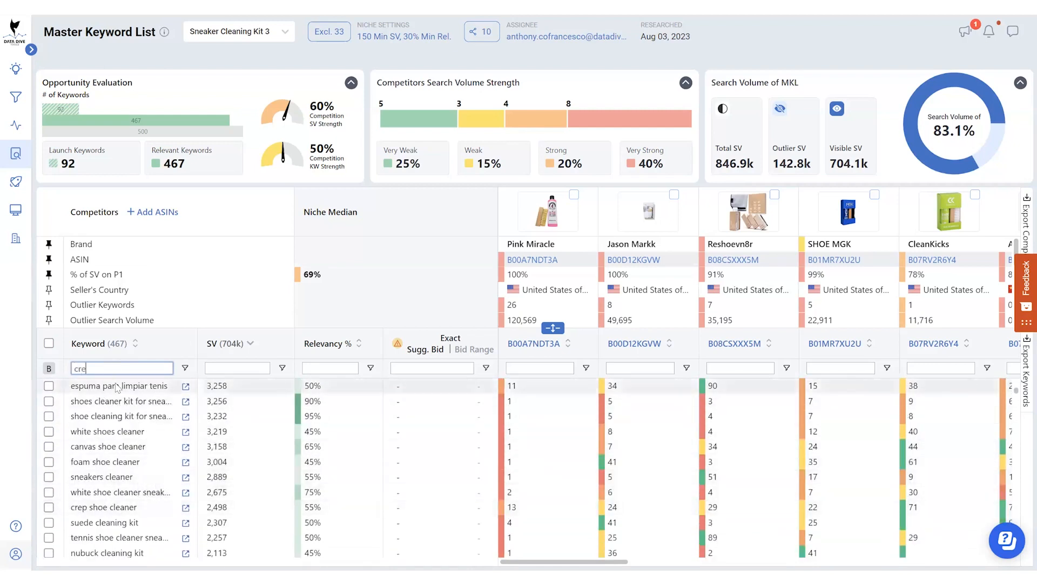
left_click(49, 344)
left_click(136, 387)
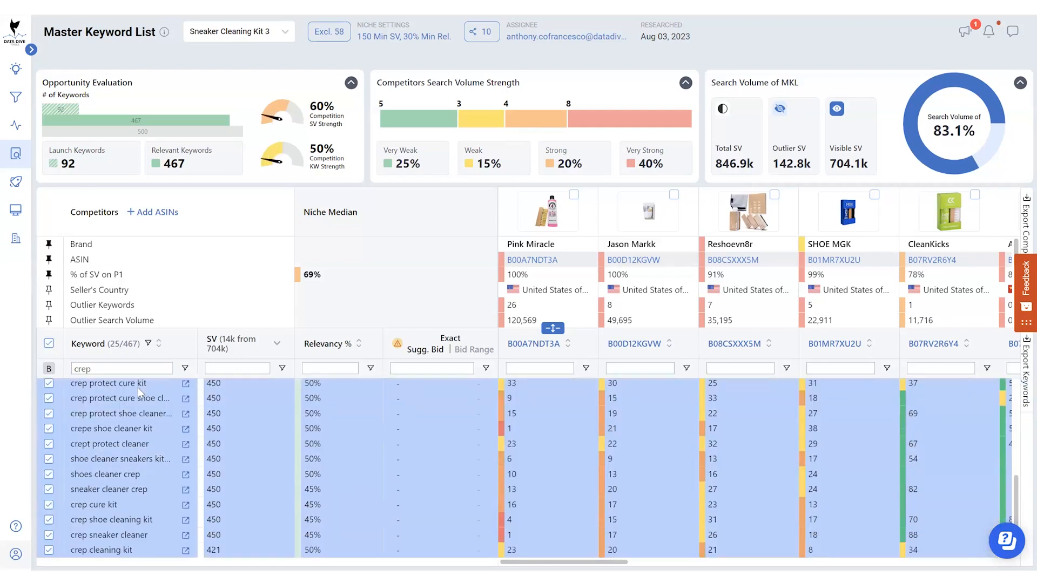
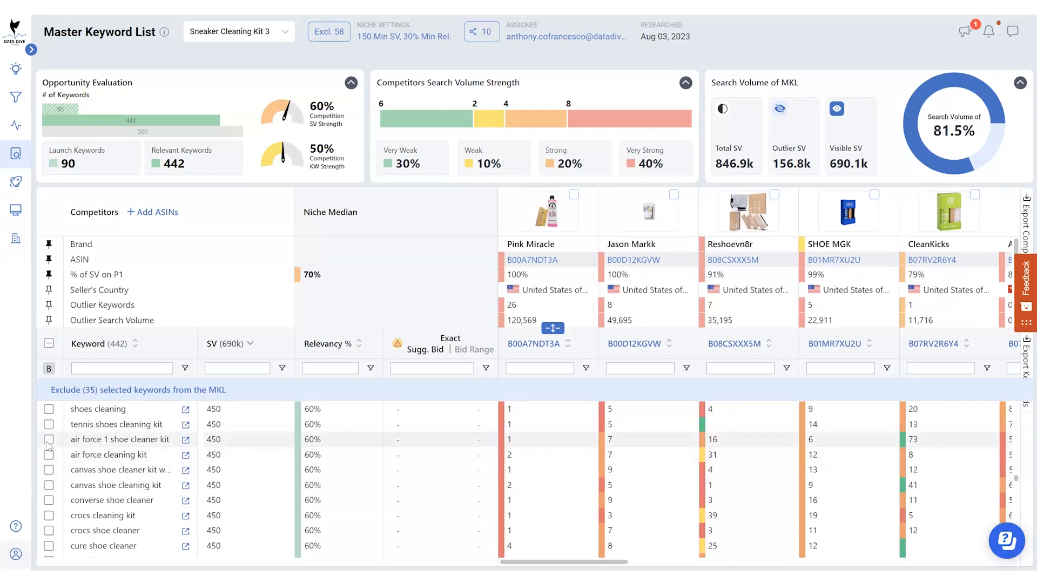
Step: Add the air force, converse shoe cleaner and crocs keywords to the selection for exclusion
left_click(48, 455)
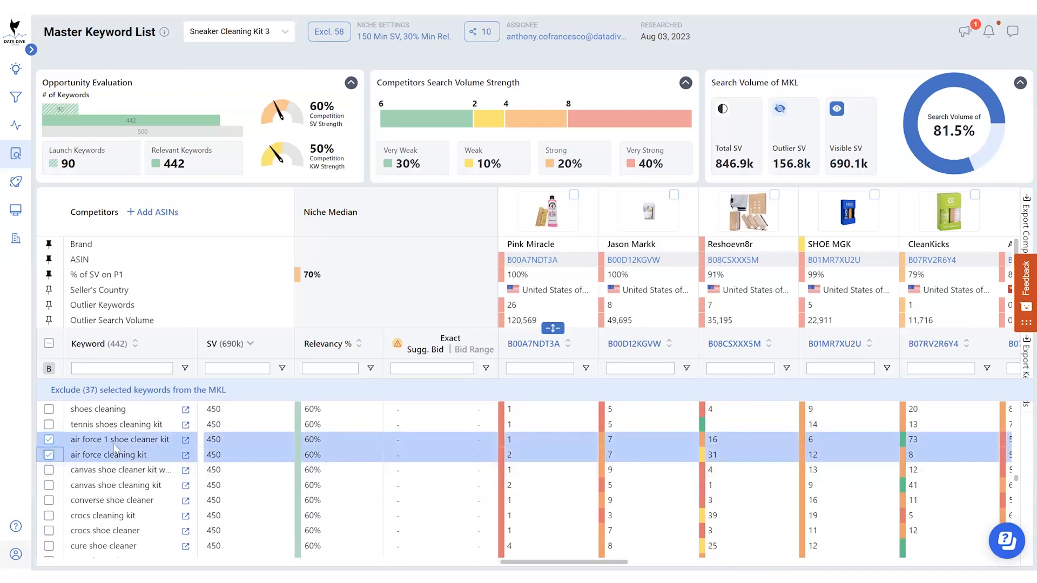
scroll(120, 470, "down", 2)
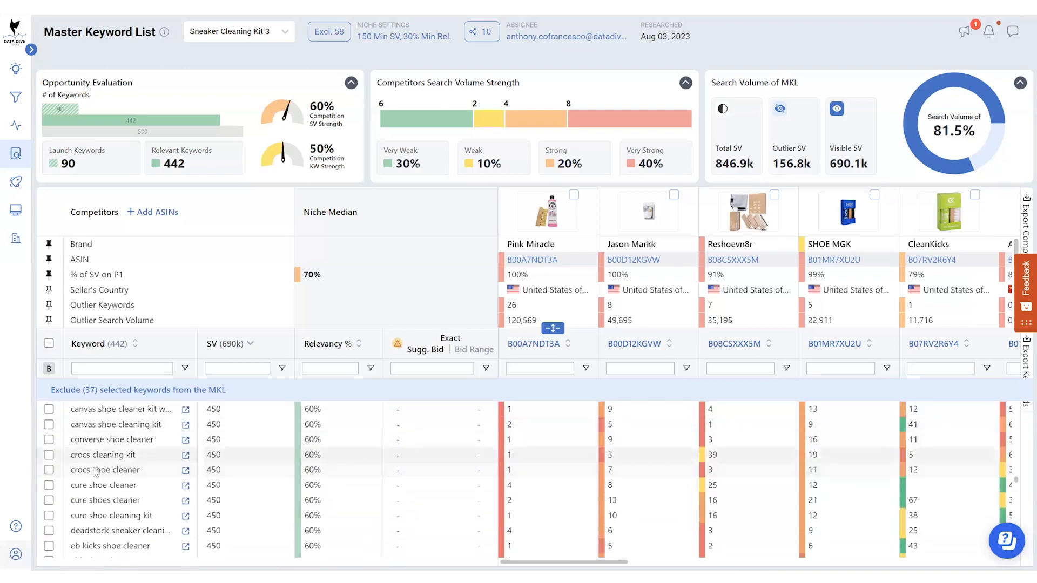
left_click(48, 455)
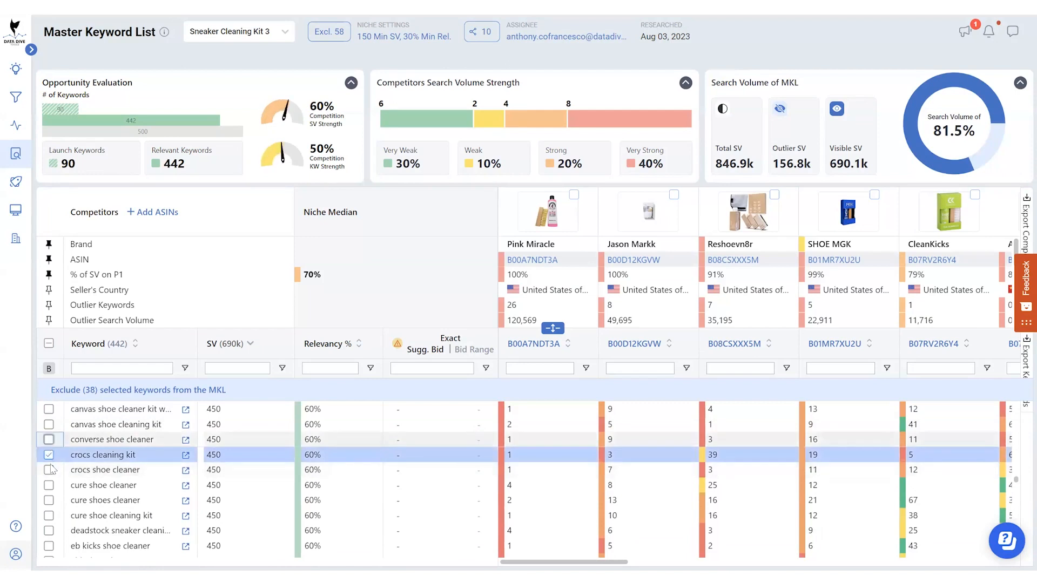
left_click(49, 470)
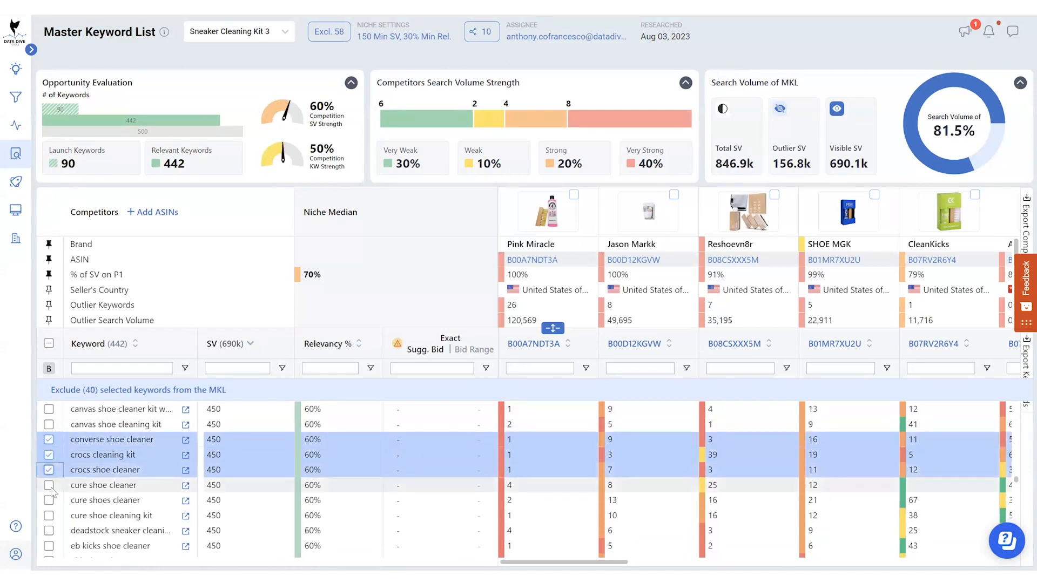
scroll(52, 489, "down", 2)
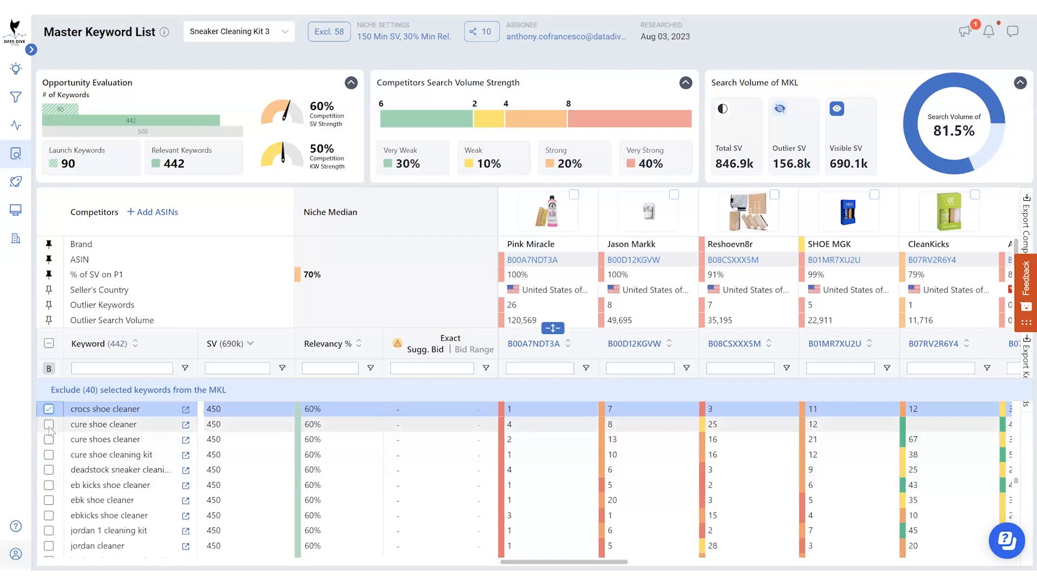
Step: Add the three cure keywords, the deadstock sneaker cleaning keyword and eb kicks shoe cleaner to the exclusion selection
left_click(49, 427)
left_click(55, 457)
left_click(48, 439)
left_click(49, 485)
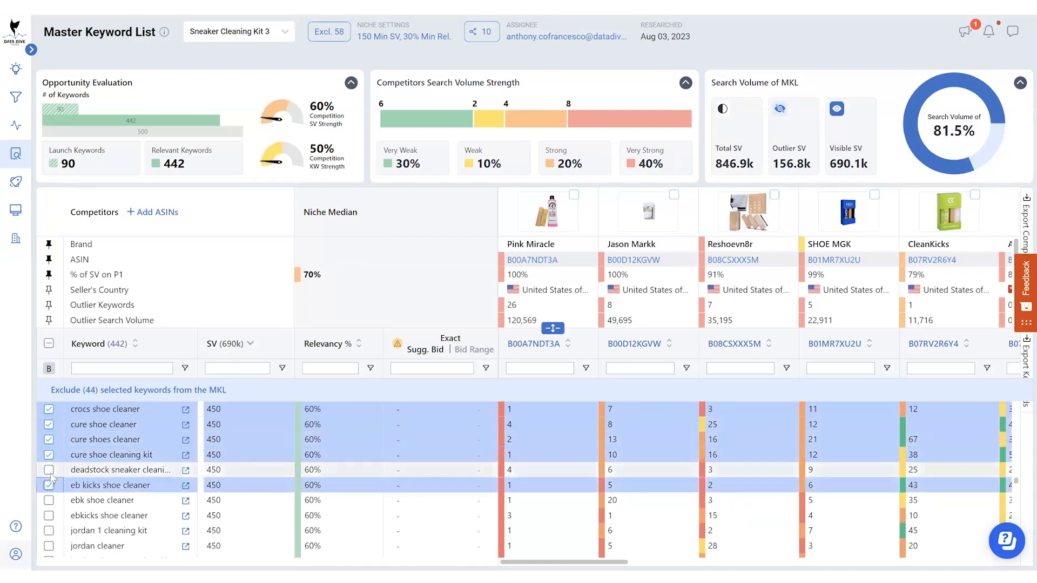
left_click(49, 470)
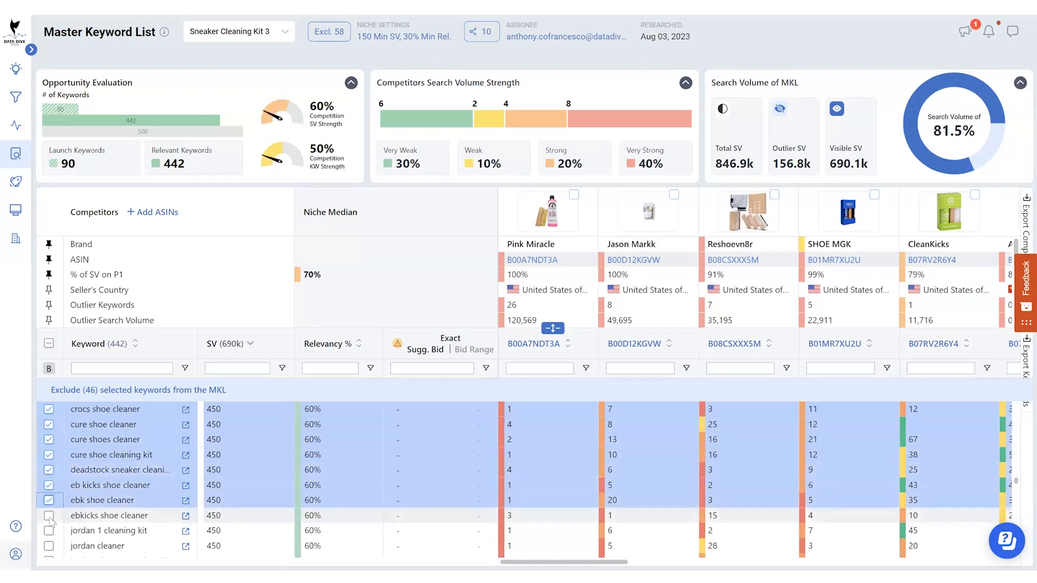
Step: Add the ebk, ebkicks, jordan and nike shoe cleaning keywords to the exclusion selection
left_click(49, 516)
left_click(49, 500)
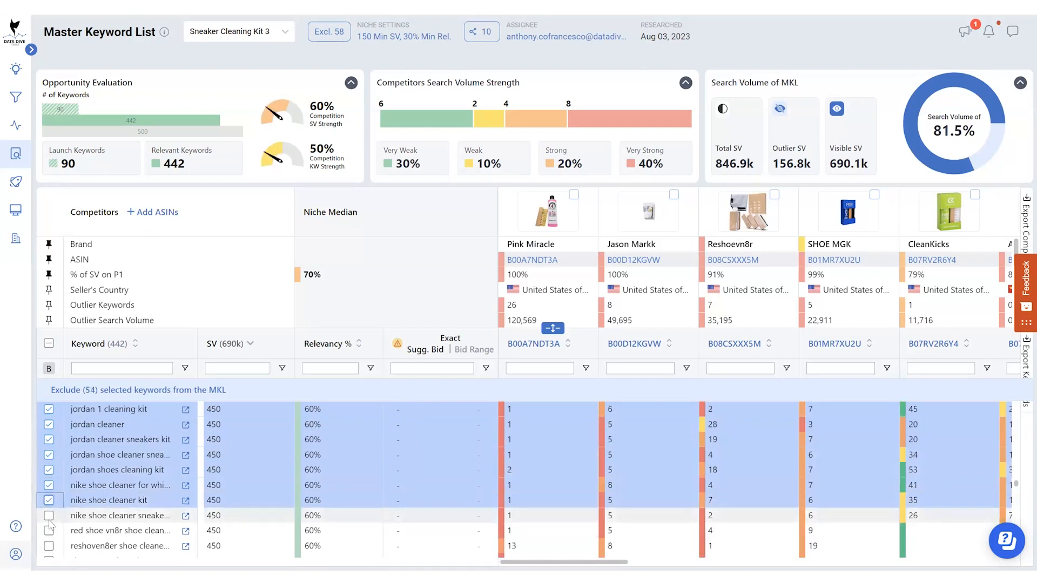
left_click(49, 516)
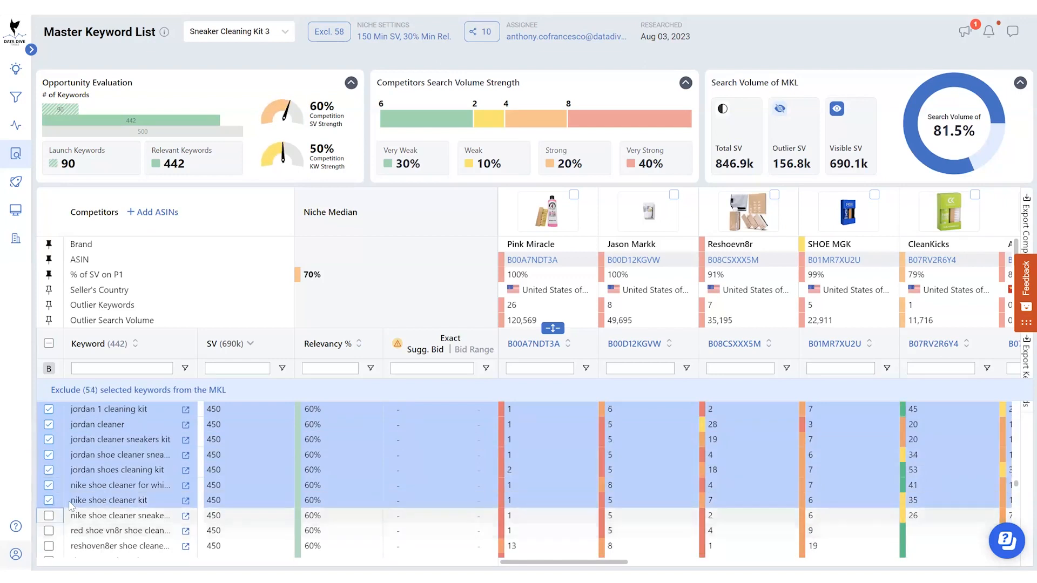
scroll(47, 497, "down", 1)
left_click(49, 455)
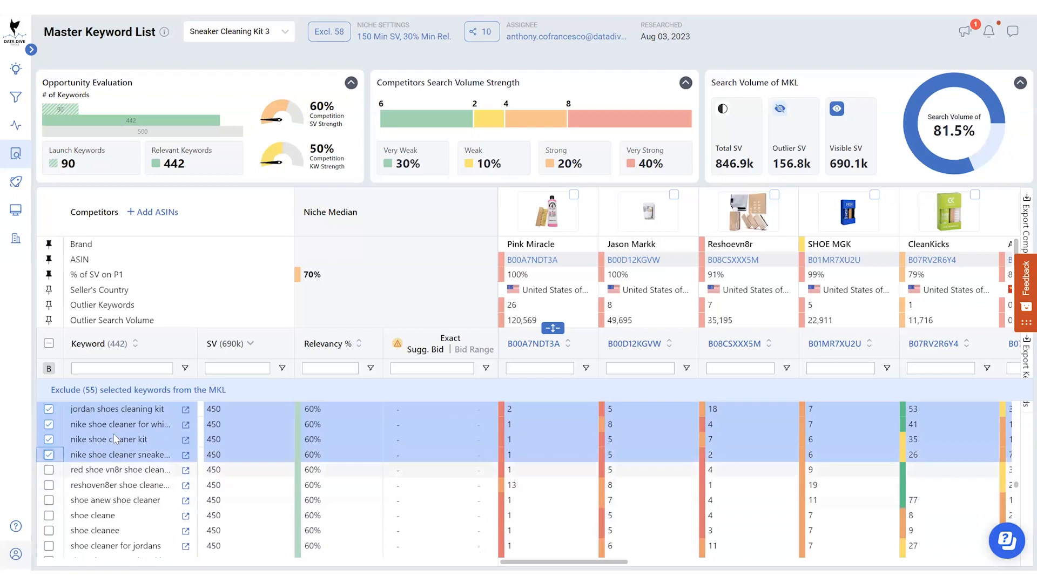
Step: Add the red shoe vn8r, reshoven8er and yeezy shoe cleaner keywords to the selection, and exclude all selected keywords from the Master Keyword List
left_click(49, 485)
left_click(49, 470)
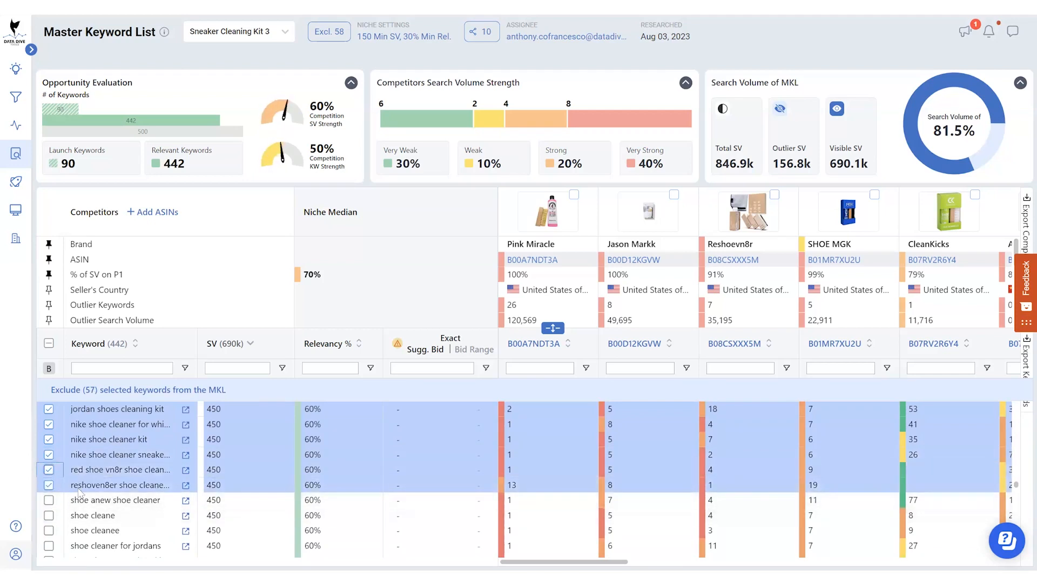
scroll(79, 493, "down", 1)
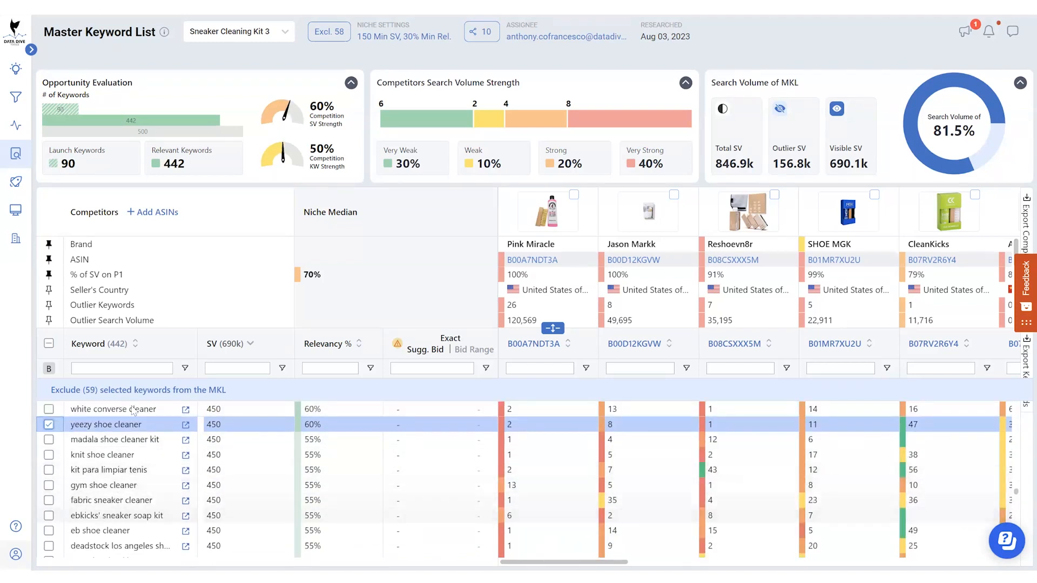
left_click(134, 391)
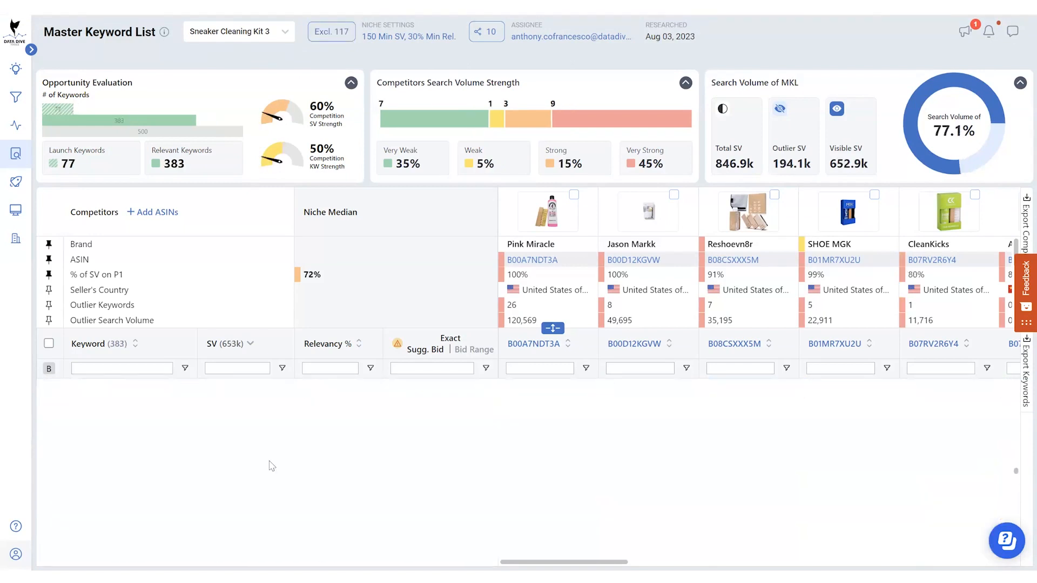
Step: Review the niche's excluded keywords, phrases and ASINs, including how a keyword such as sneakerasers can be selected for re-inclusion
scroll(281, 432, "up", 10)
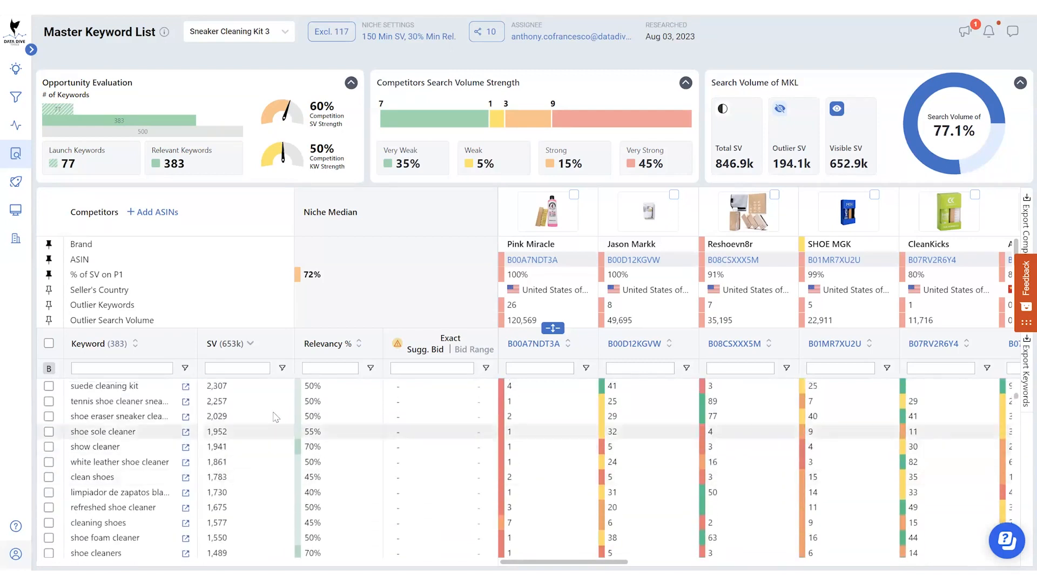
scroll(275, 426, "up", 8)
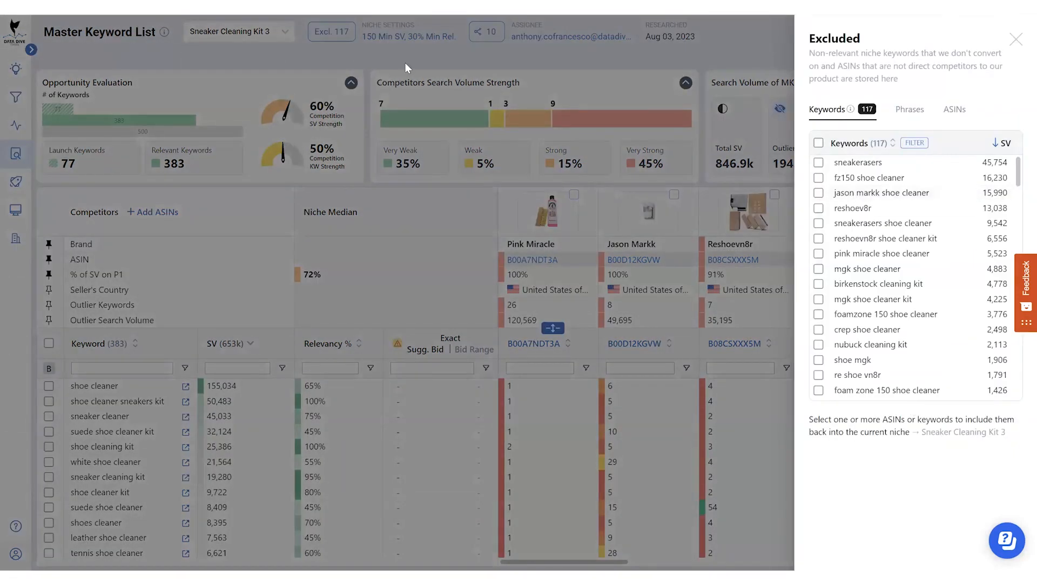
left_click(339, 38)
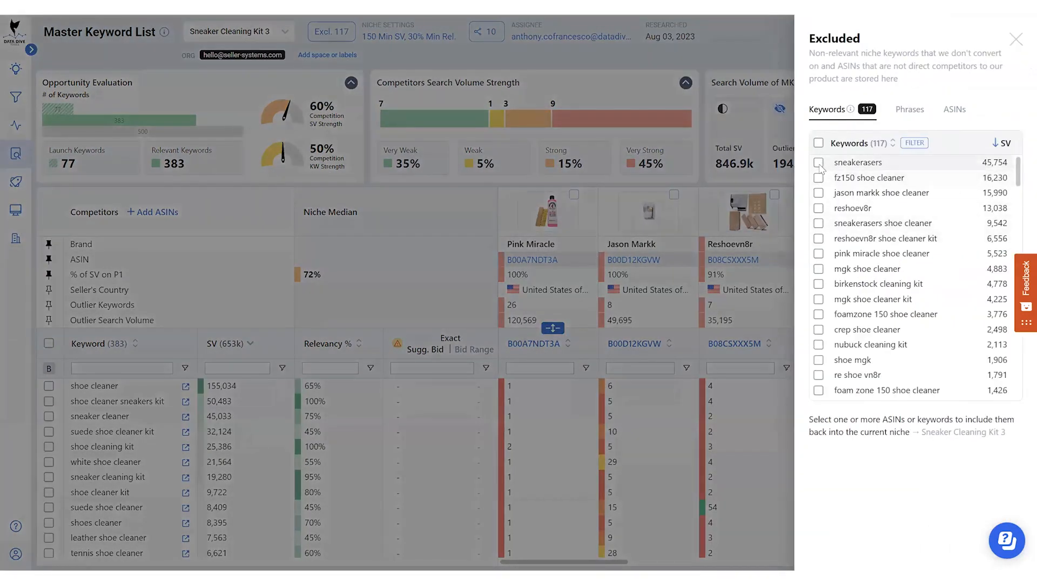
left_click(819, 162)
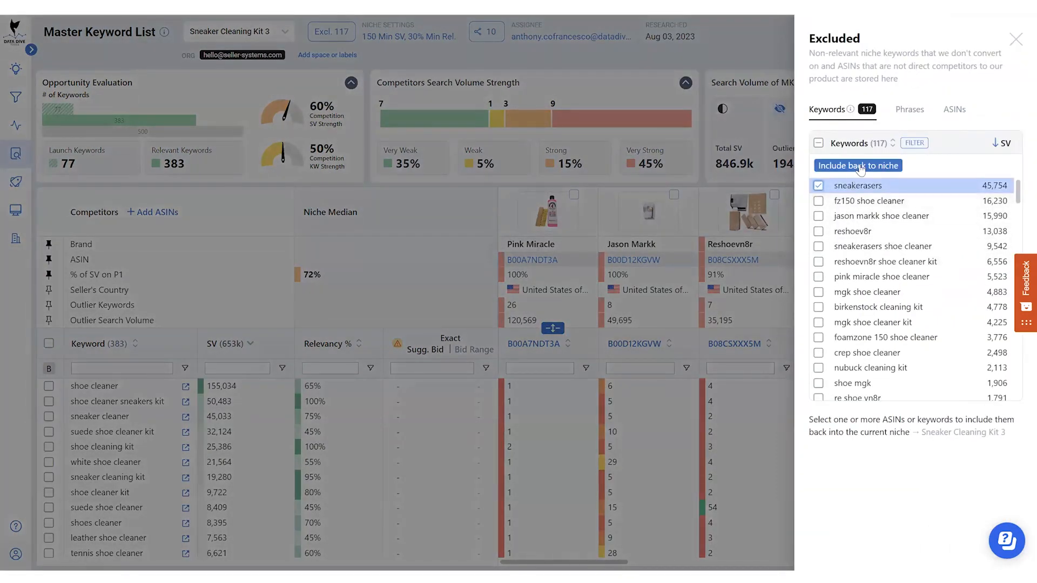
left_click(819, 187)
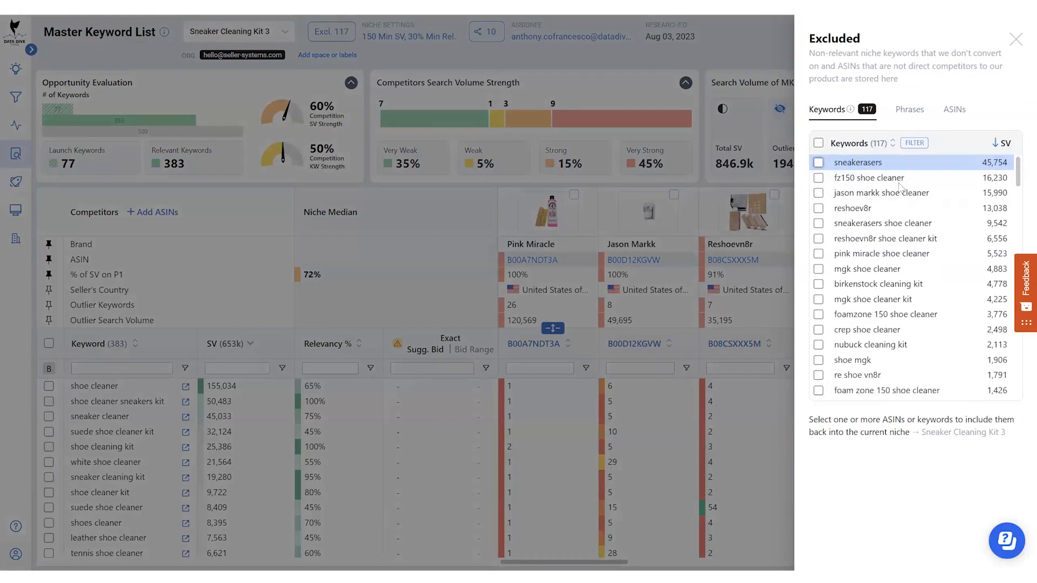
left_click(908, 113)
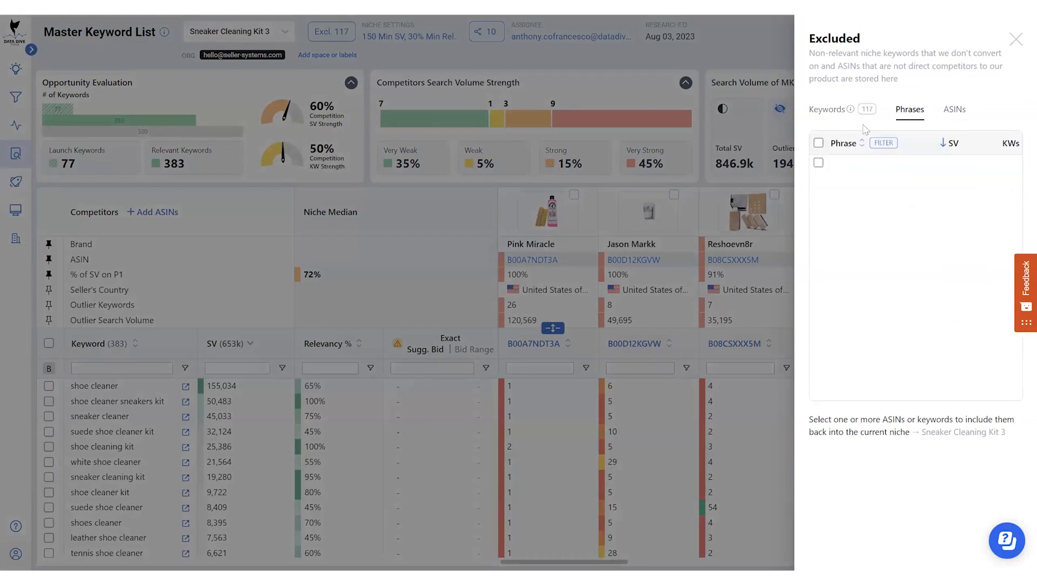
left_click(830, 114)
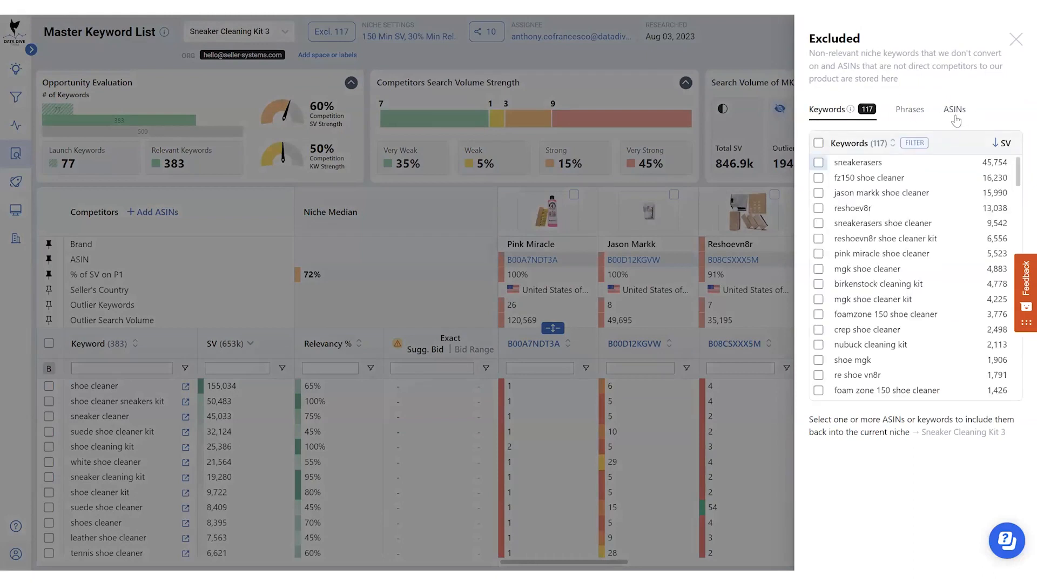
left_click(954, 113)
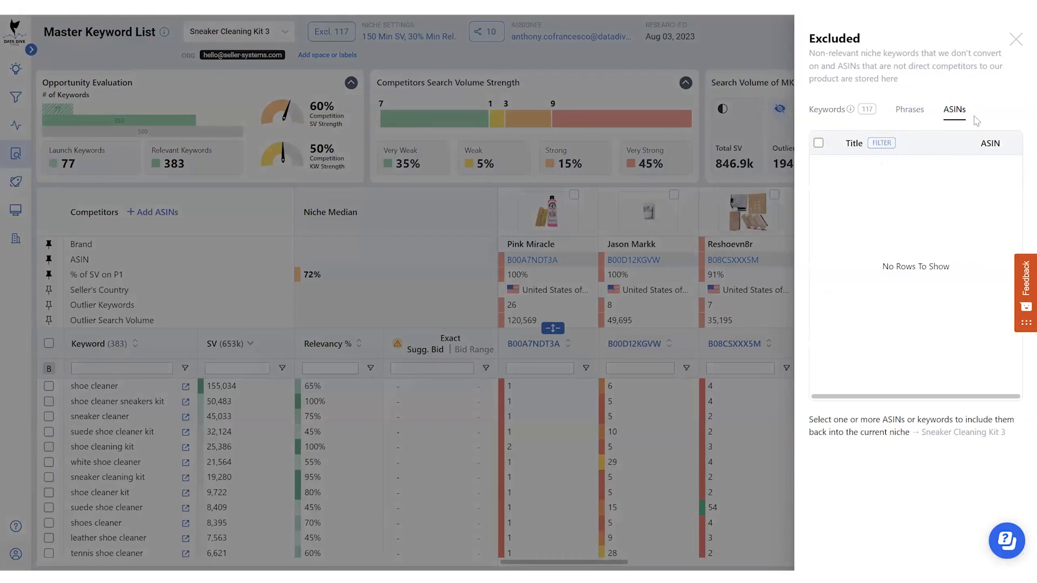
left_click(1017, 41)
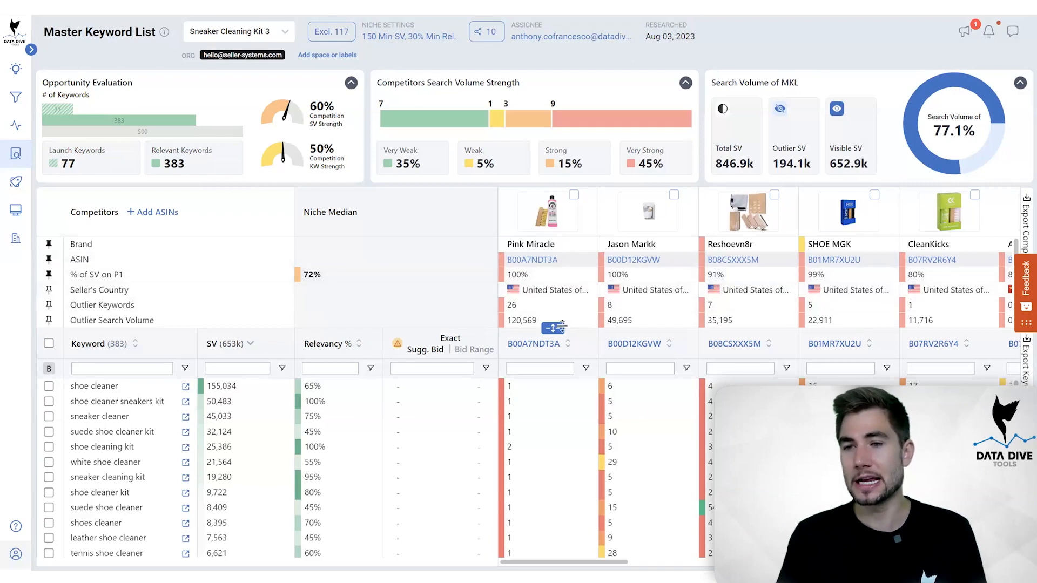
Step: Shrink the competitor details area to give the keyword table more room, and widen the Keyword column to fit longer keywords
mouse_move(553, 328)
left_mouse_down()
mouse_move(556, 368)
mouse_move(555, 339)
left_mouse_up()
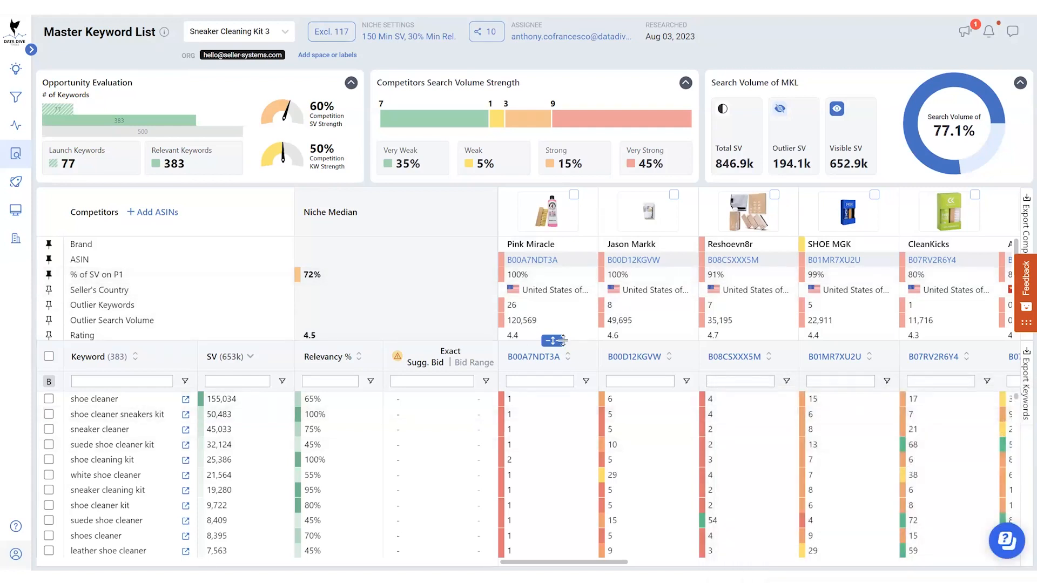
scroll(532, 413, "down", 1)
scroll(529, 389, "down", 4)
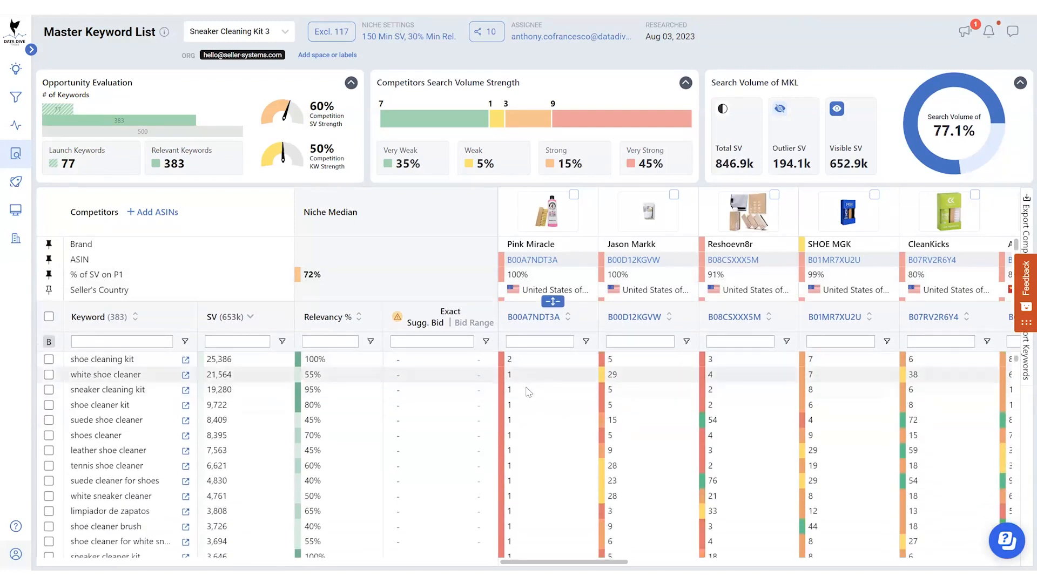
scroll(532, 403, "down", 4)
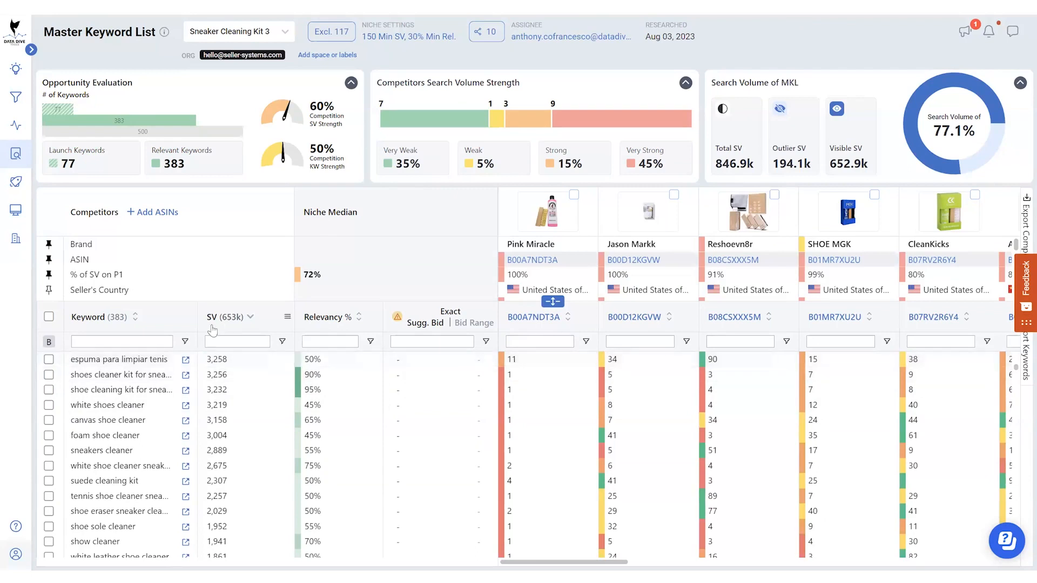
left_click_drag(196, 314, 224, 314)
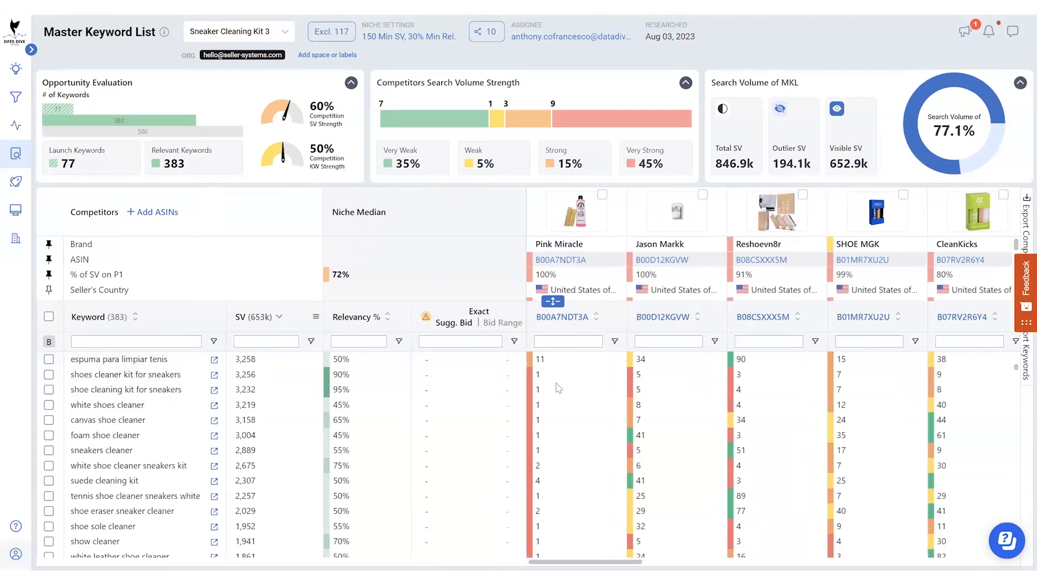
Step: Examine the competitors' ranks for the Master Keyword List keywords in descending order of search volume
scroll(564, 432, "down", 8)
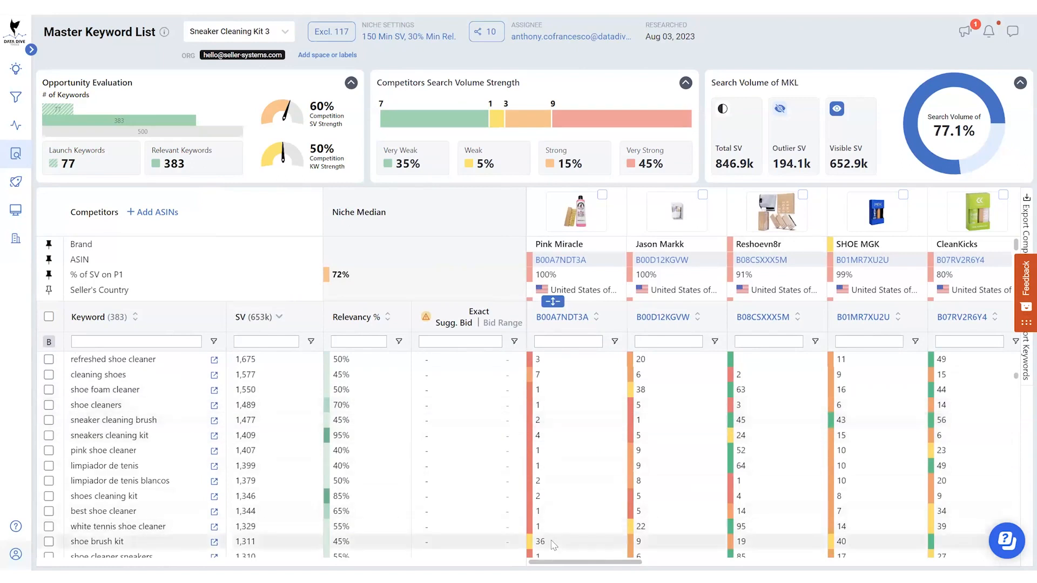
scroll(550, 502, "down", 3)
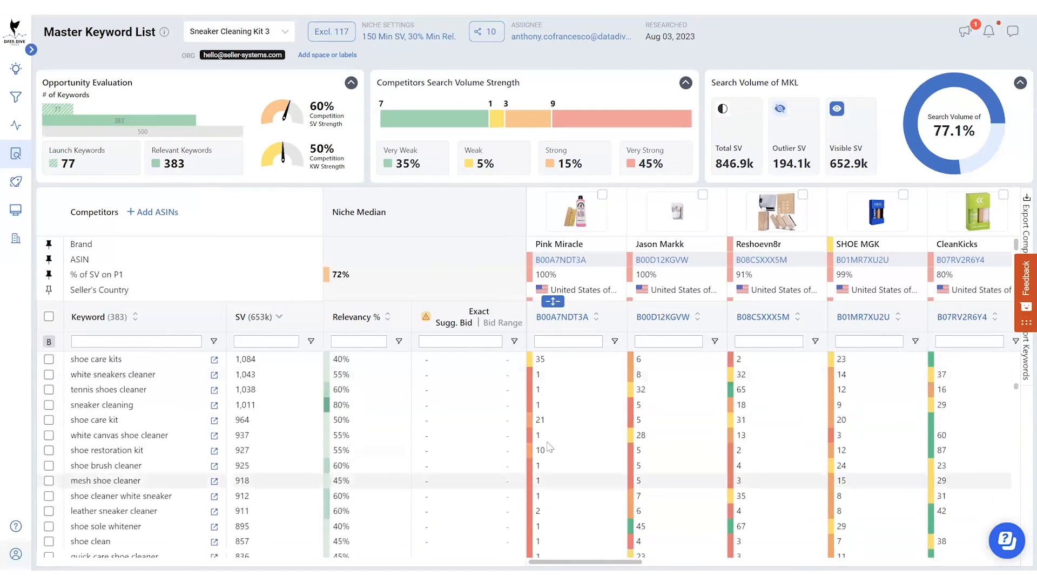
scroll(546, 452, "up", 10)
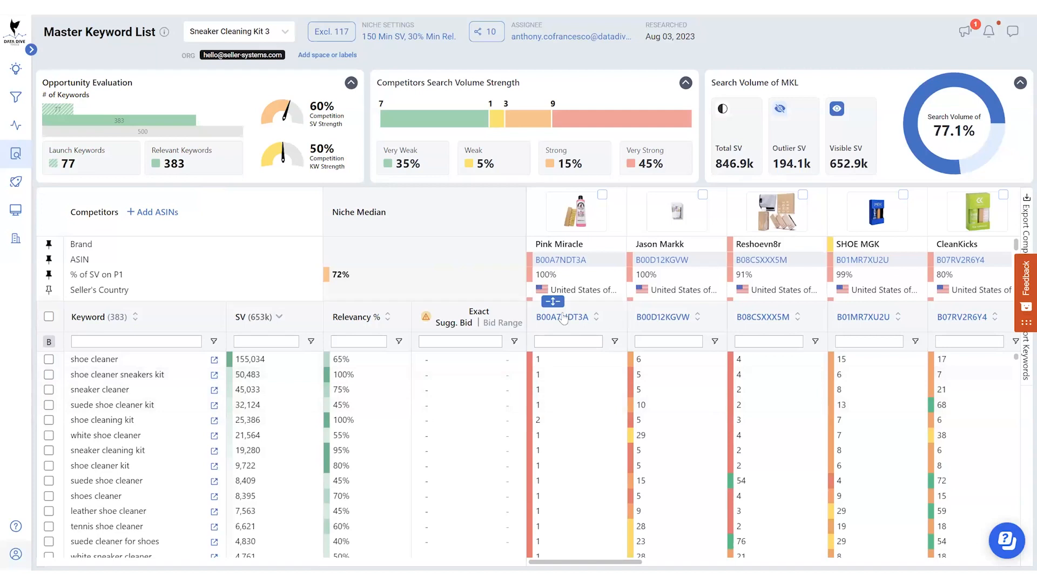
left_click_drag(551, 301, 550, 308)
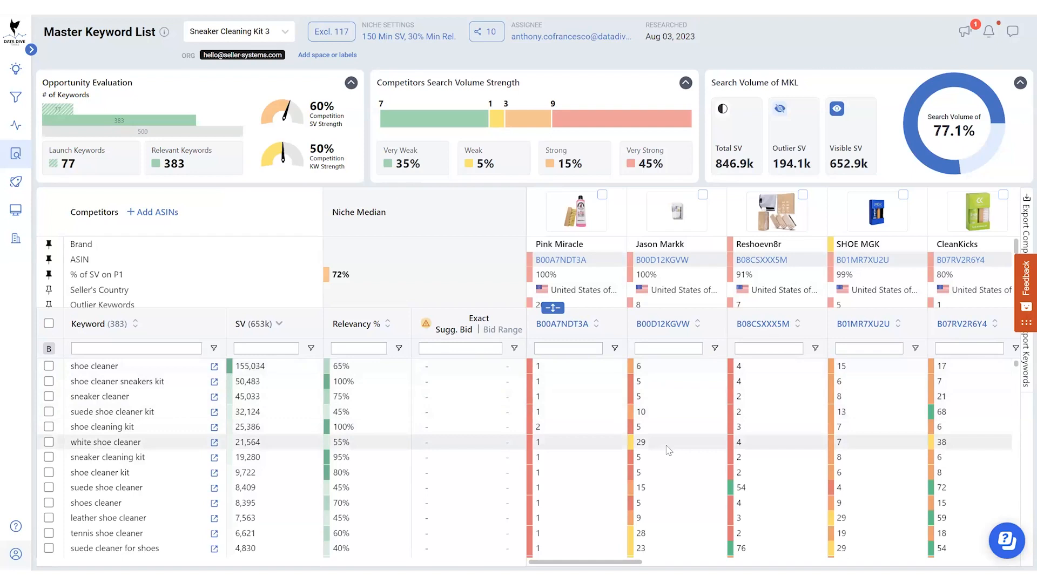
scroll(686, 446, "down", 2)
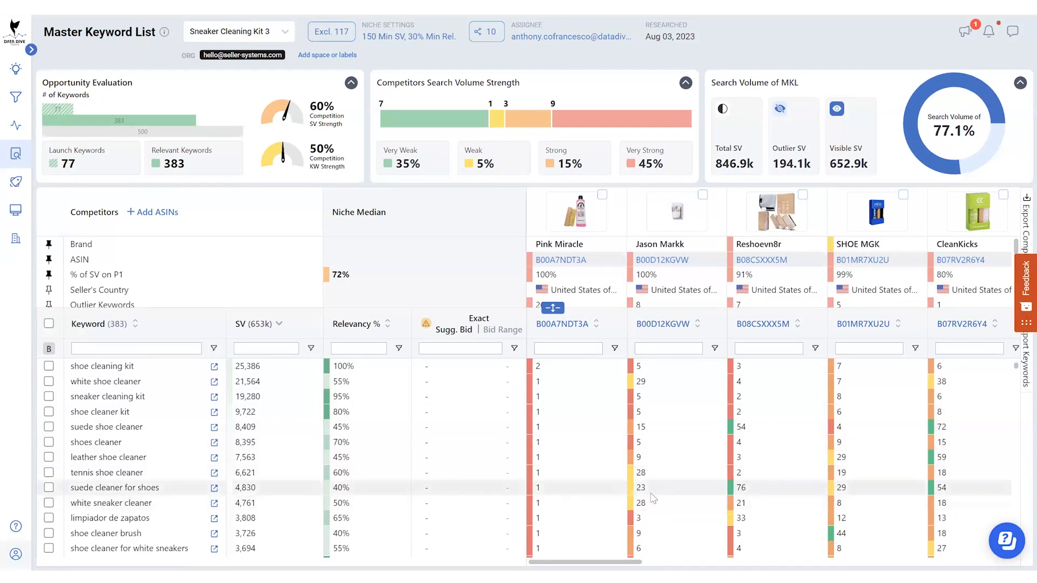
scroll(722, 485, "down", 3)
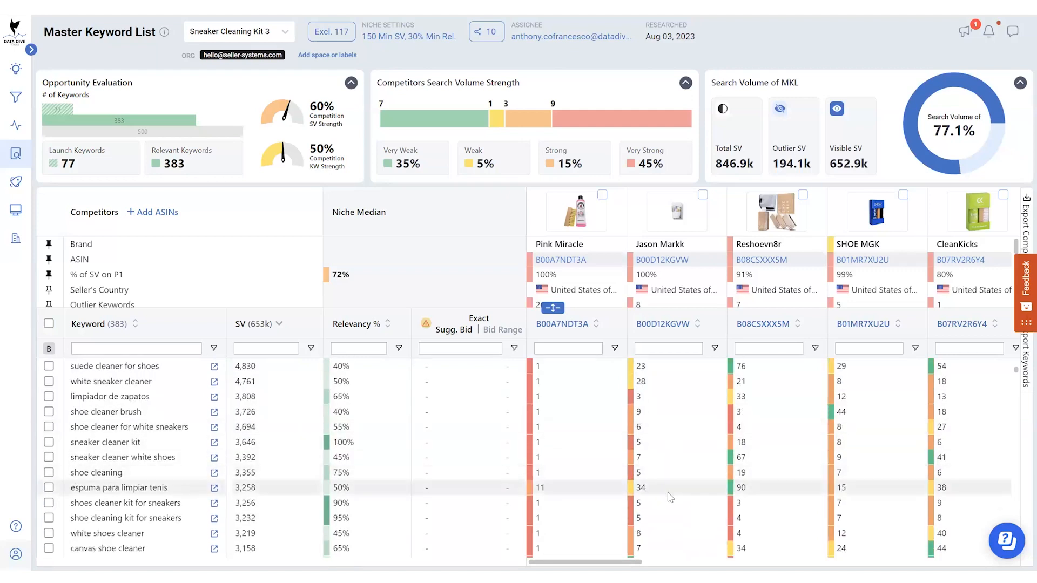
scroll(670, 497, "down", 3)
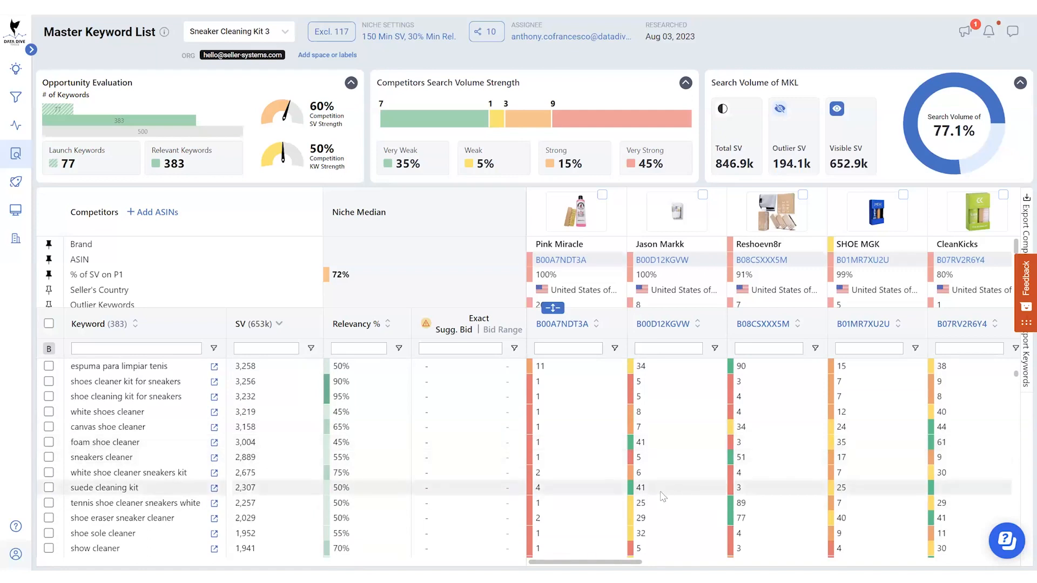
scroll(663, 496, "down", 3)
scroll(619, 458, "up", 1)
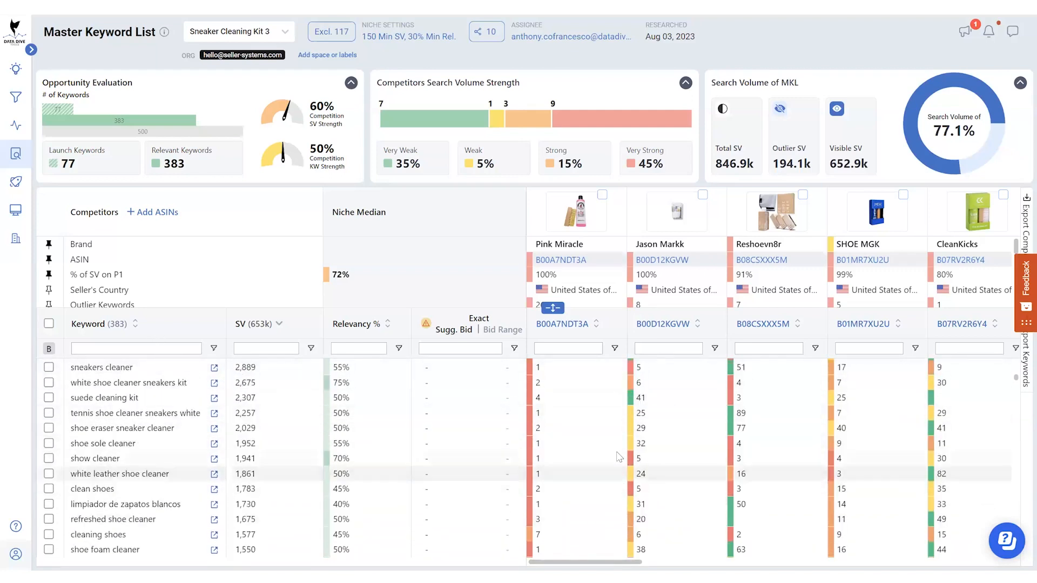
scroll(618, 457, "up", 10)
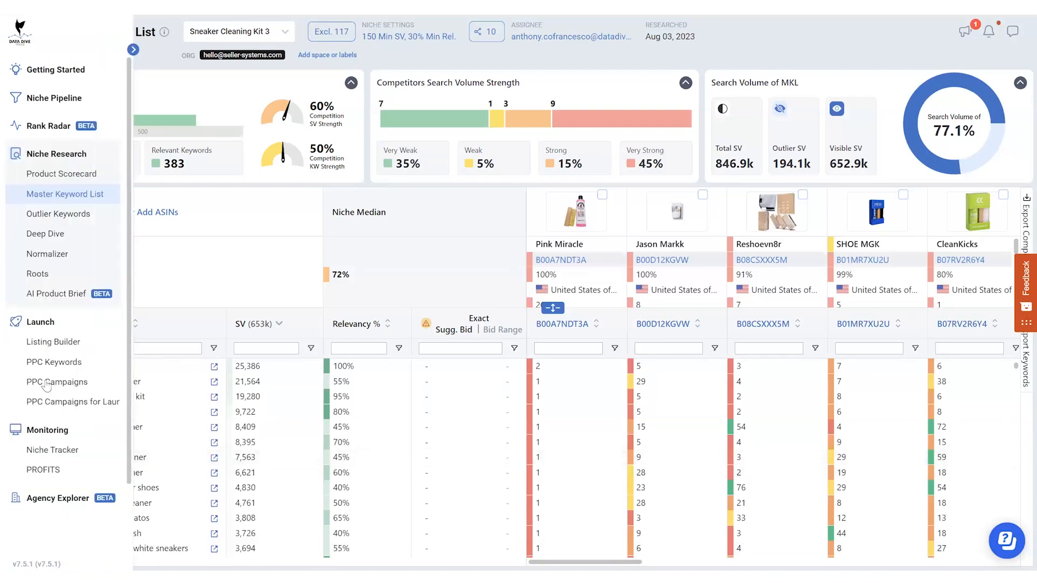
Step: Filter the keywords by "suede" and compare the competitors' ranks for the matching keywords
left_click(170, 354)
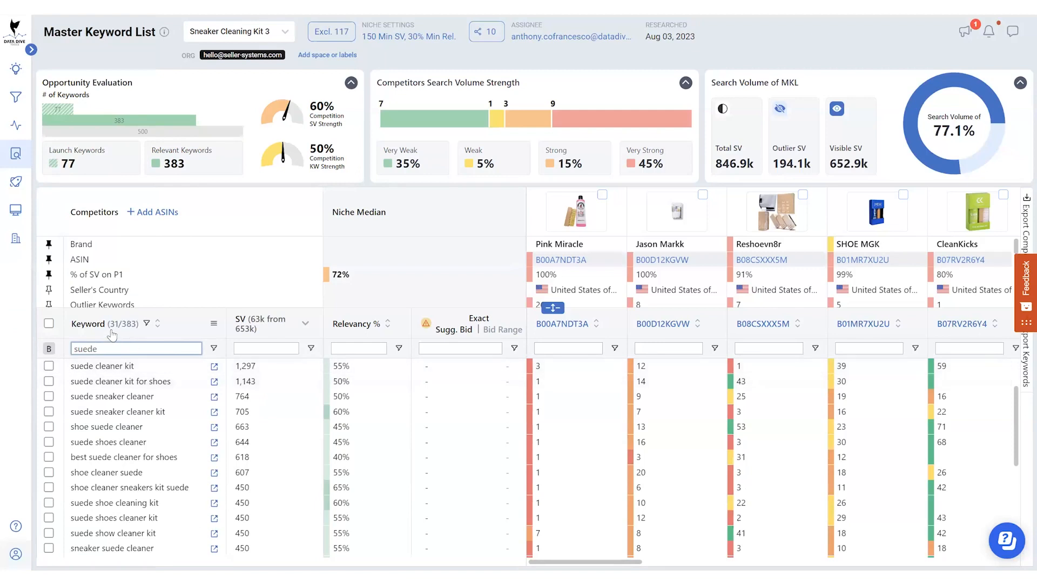
scroll(664, 434, "up", 2)
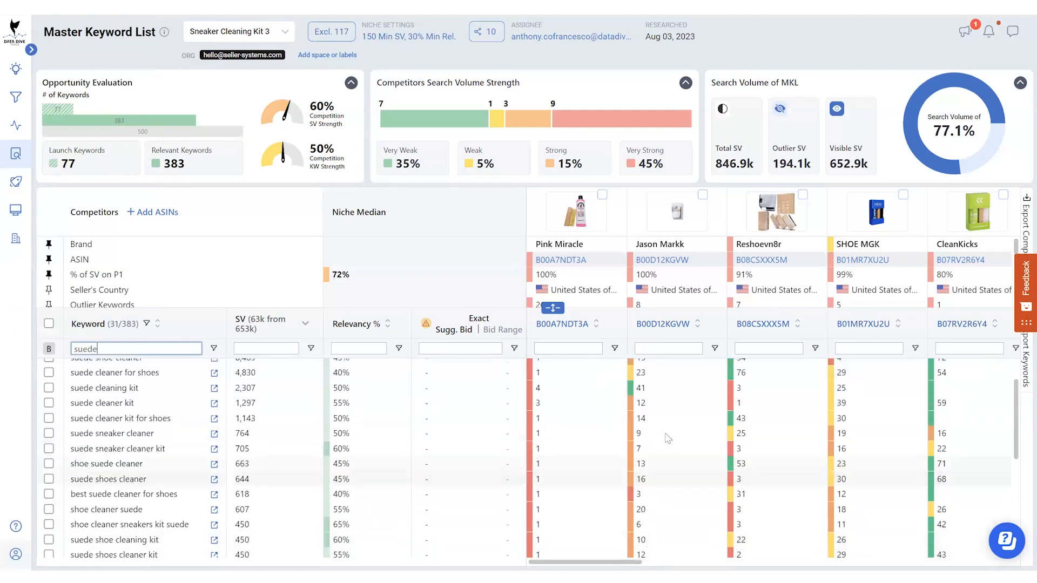
scroll(665, 393, "down", 6)
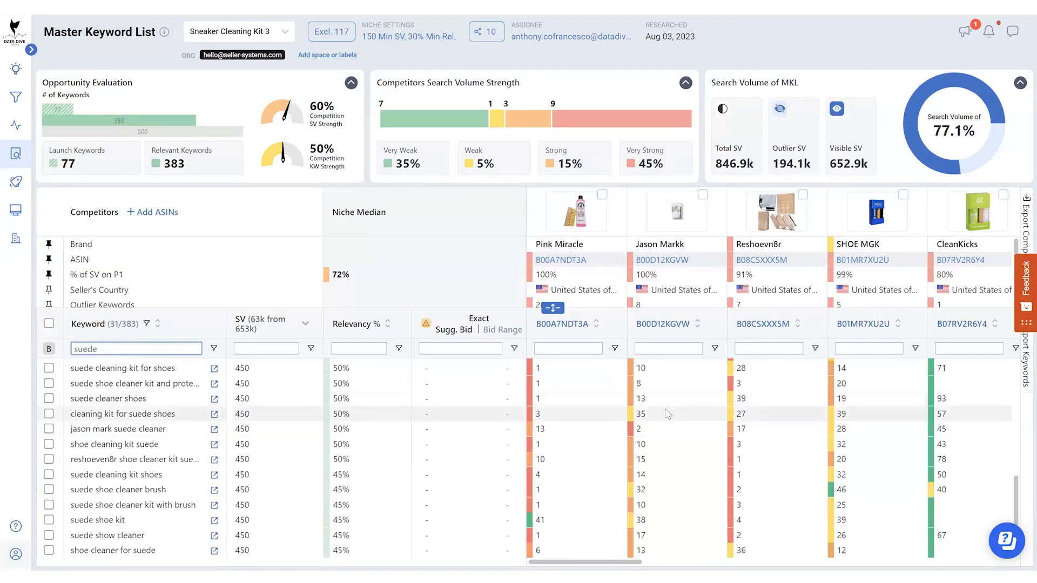
scroll(667, 470, "up", 6)
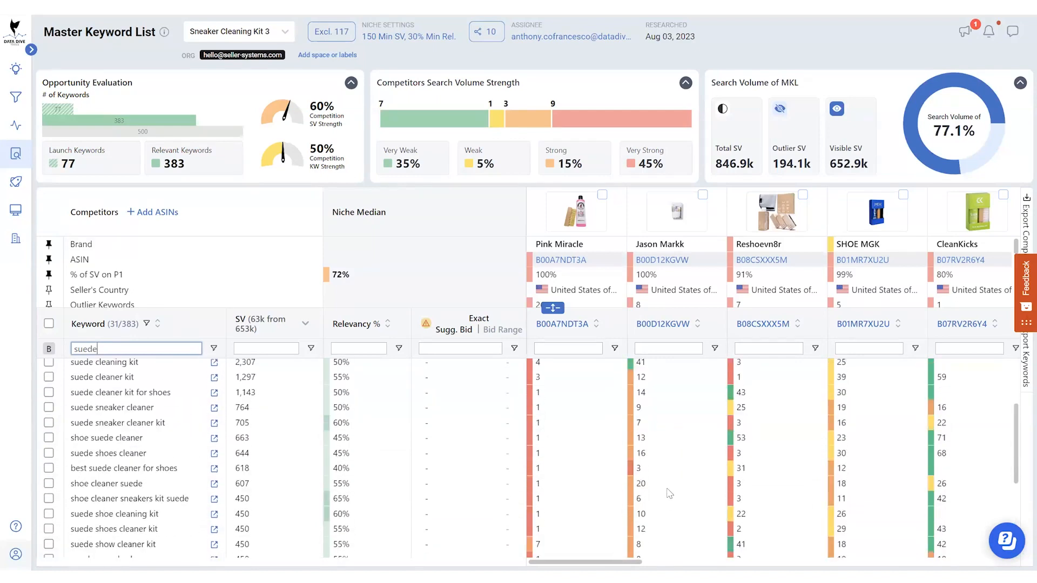
Step: Filter the keywords by "white" instead and compare how each competitor ranks for the white shoe and sneaker keywords
double_click(127, 354)
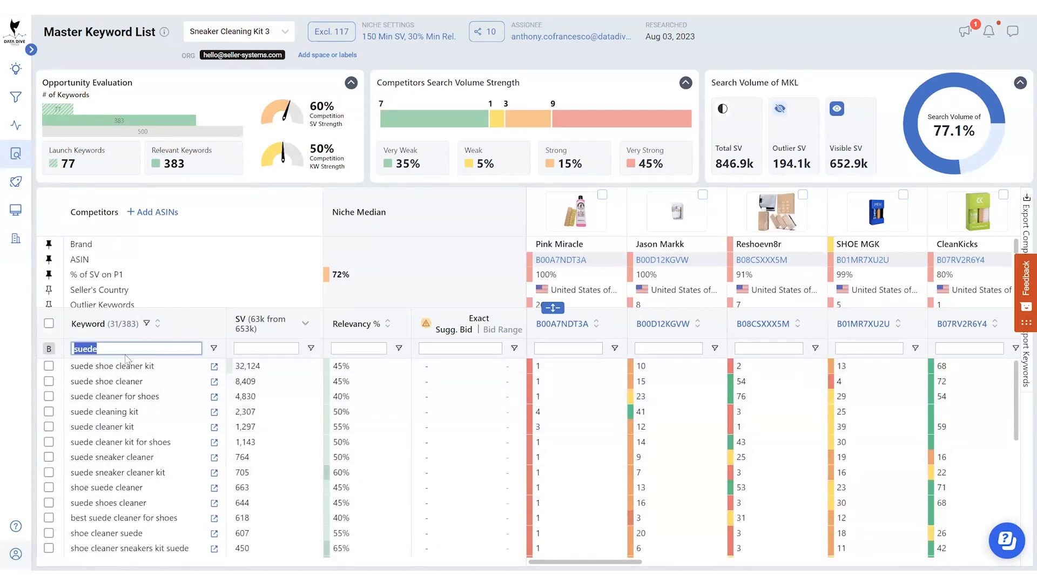
type("white")
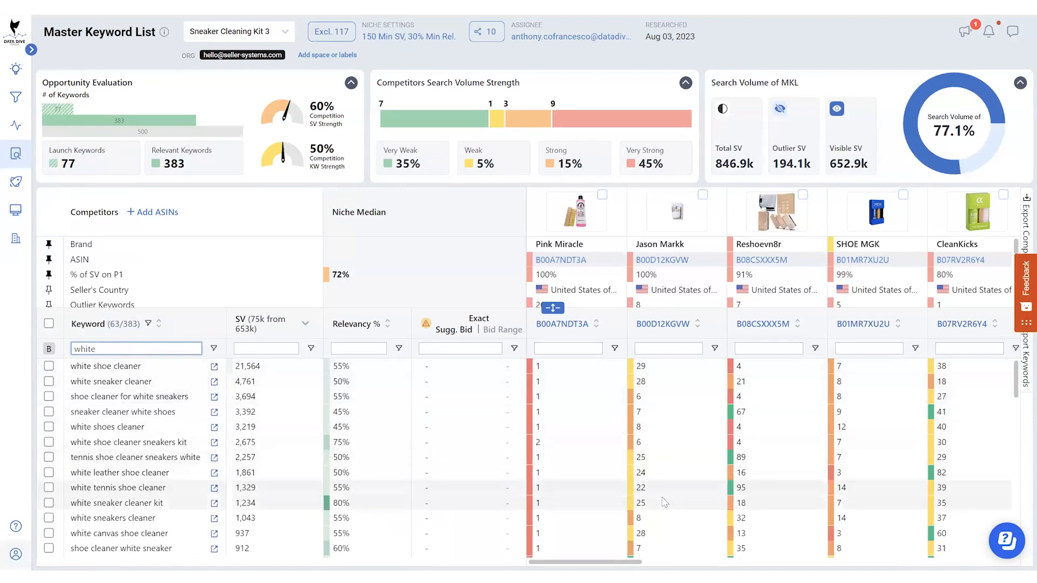
scroll(665, 508, "down", 1)
scroll(665, 513, "down", 1)
scroll(662, 459, "up", 2)
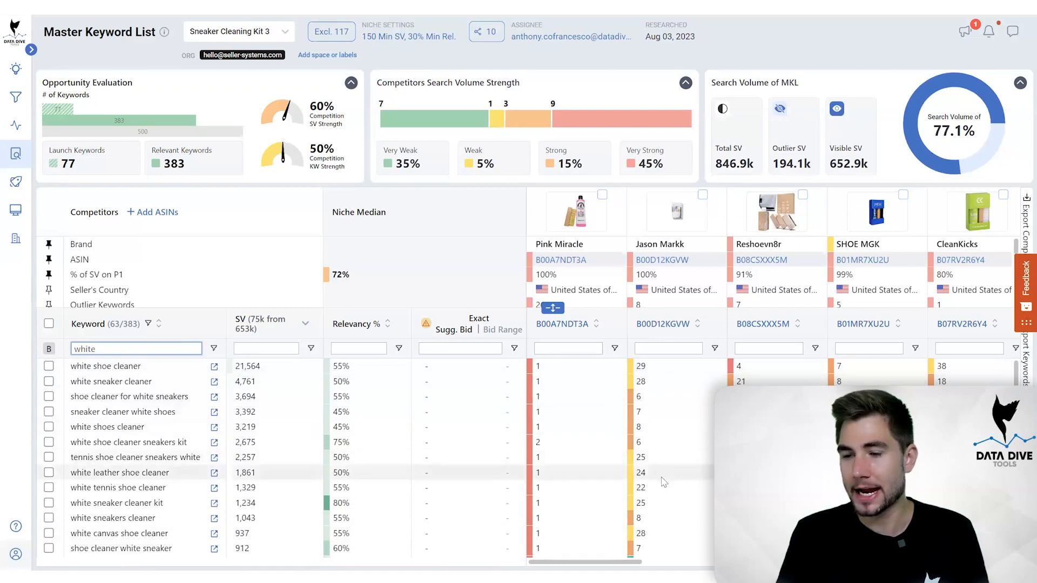
scroll(666, 466, "down", 3)
scroll(666, 465, "down", 2)
scroll(664, 486, "up", 5)
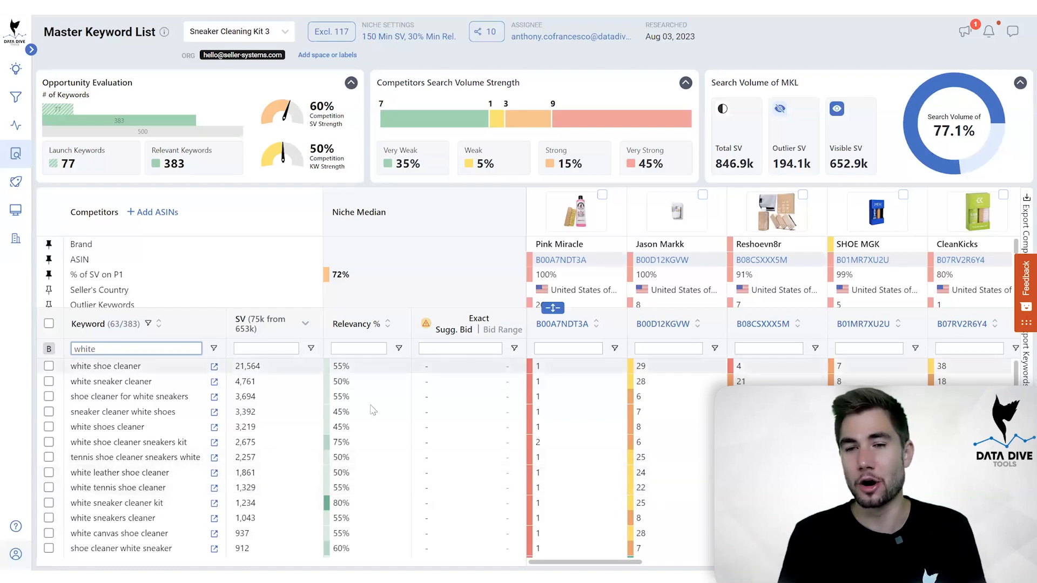
Step: Clear the keyword filter and open the Jason Markk competitor's product listing on Amazon
double_click(105, 349)
key("BackSpace")
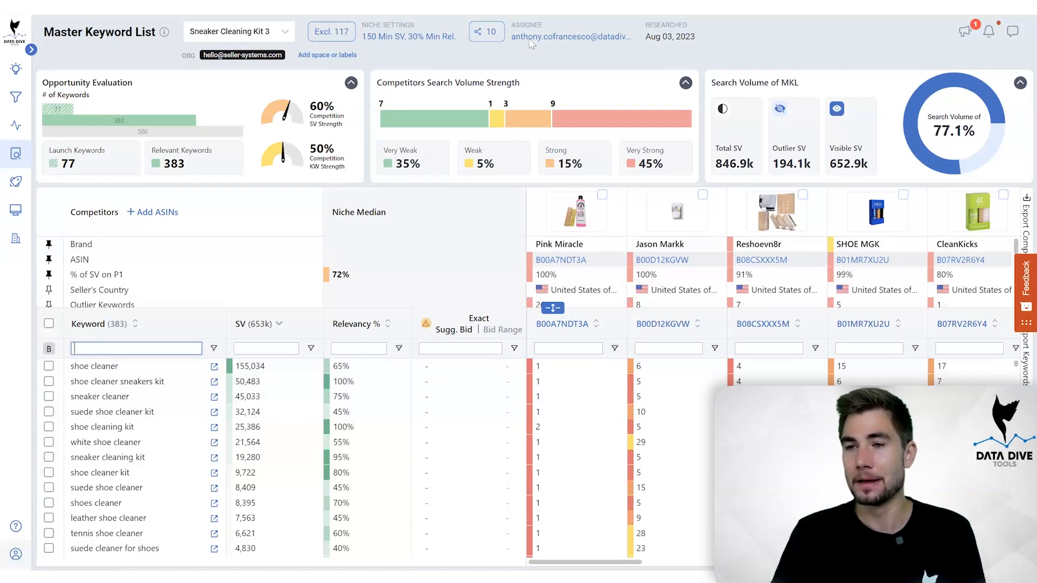
left_click(667, 260)
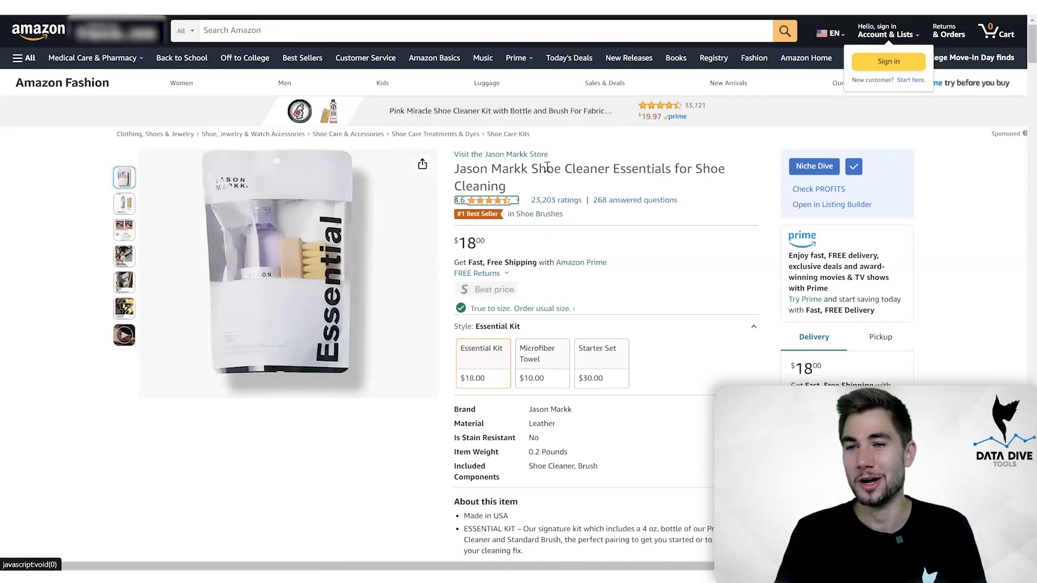
Step: Copy the full title of the Jason Markk listing, "Jason Markk Shoe Cleaner Essentials for Shoe Cleaning", from the Amazon product page
left_click_drag(547, 169, 721, 184)
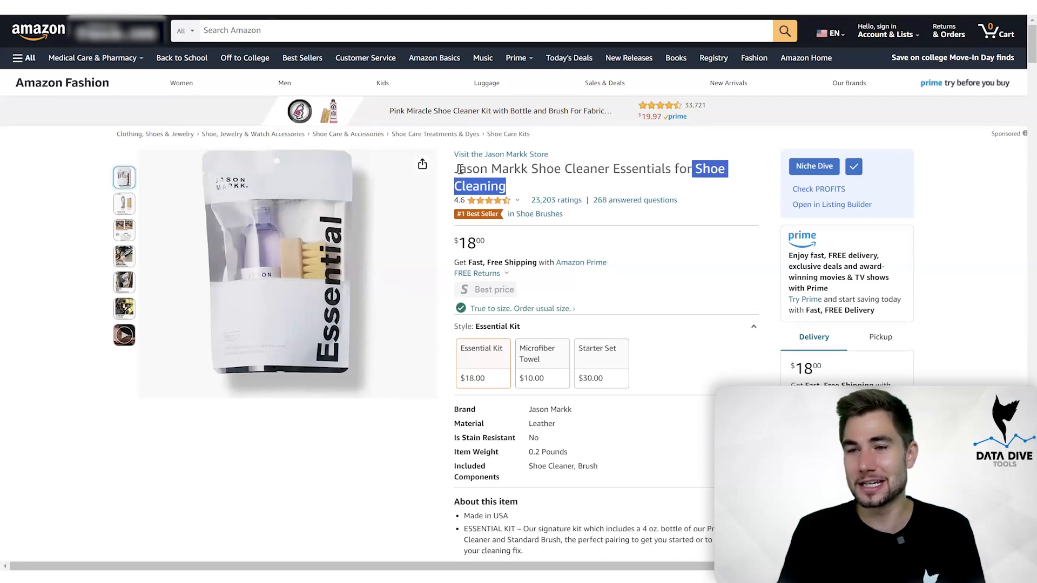
left_click_drag(456, 169, 514, 188)
right_click(499, 174)
left_click(525, 189)
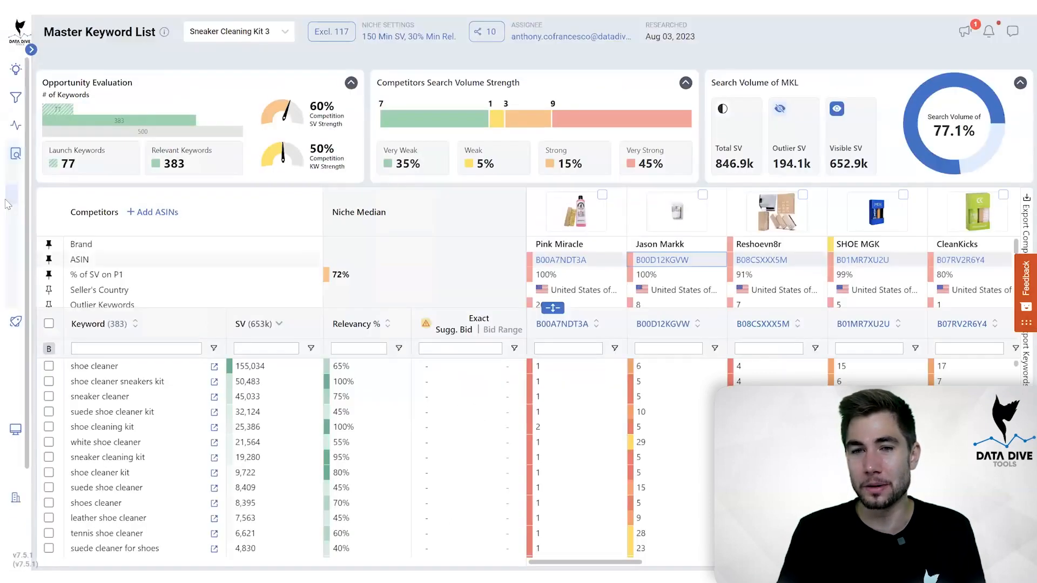
Step: Open the Listing Builder separately from DataDive's Master Keyword List and paste the copied Jason Markk title as the listing title
mouse_move(16, 216)
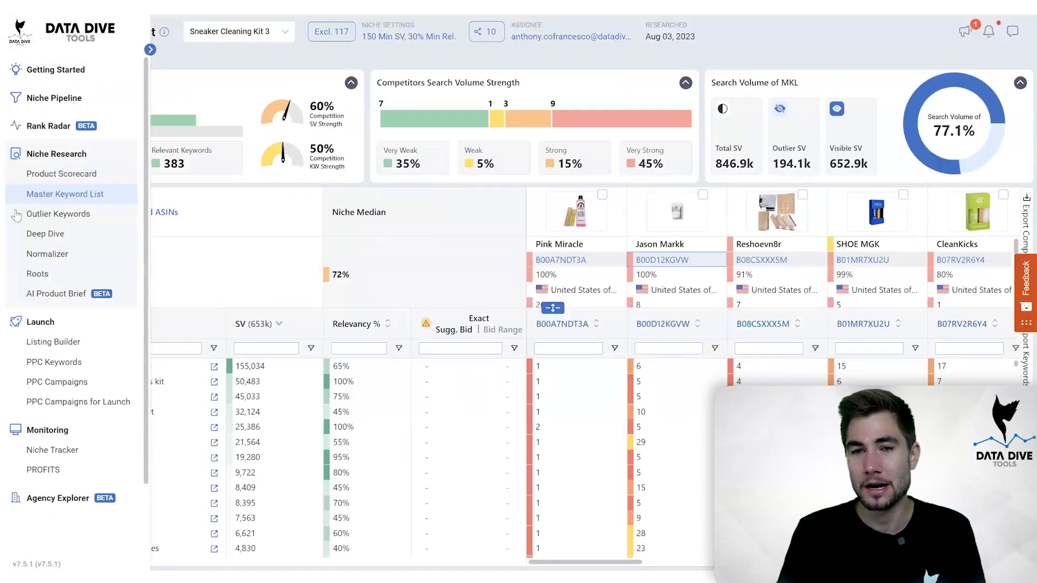
right_click(59, 341)
left_click(111, 355)
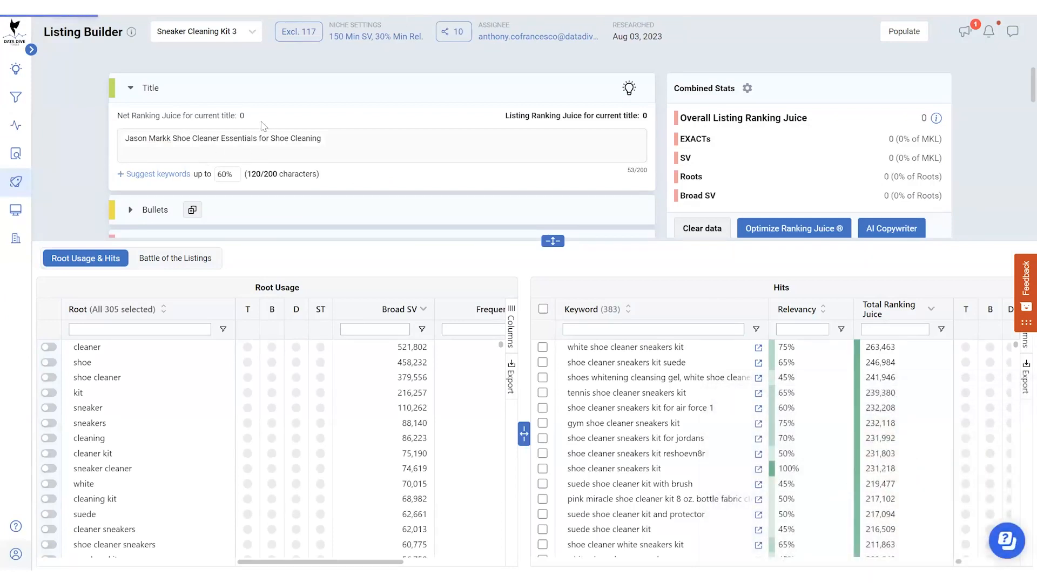
Step: Enlarge the listing editor area and switch the Listing Ranking Juice Leaderboard to the title-only ranking
left_click(552, 241)
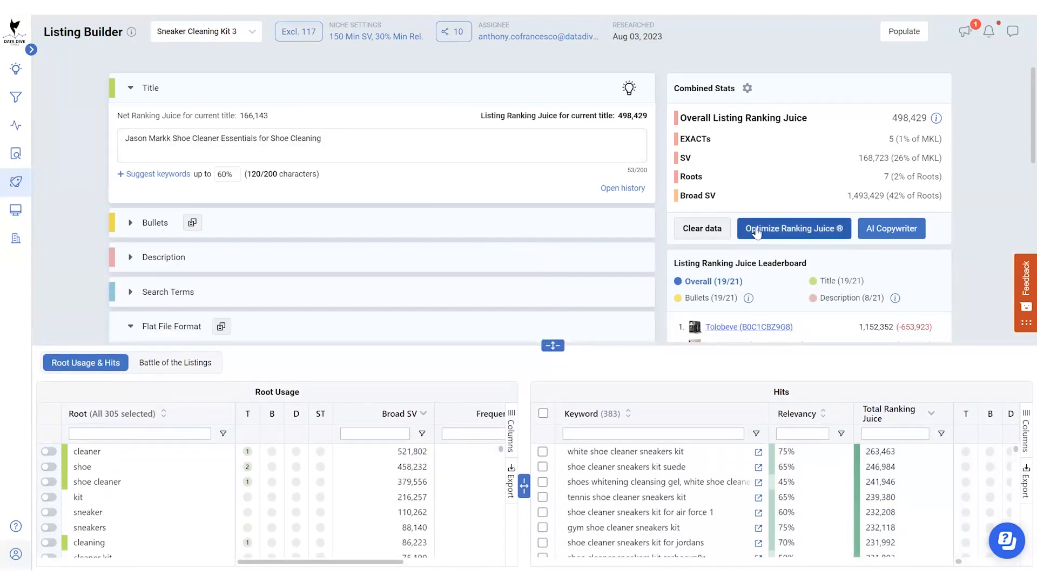
scroll(785, 239, "down", 1)
left_click(841, 220)
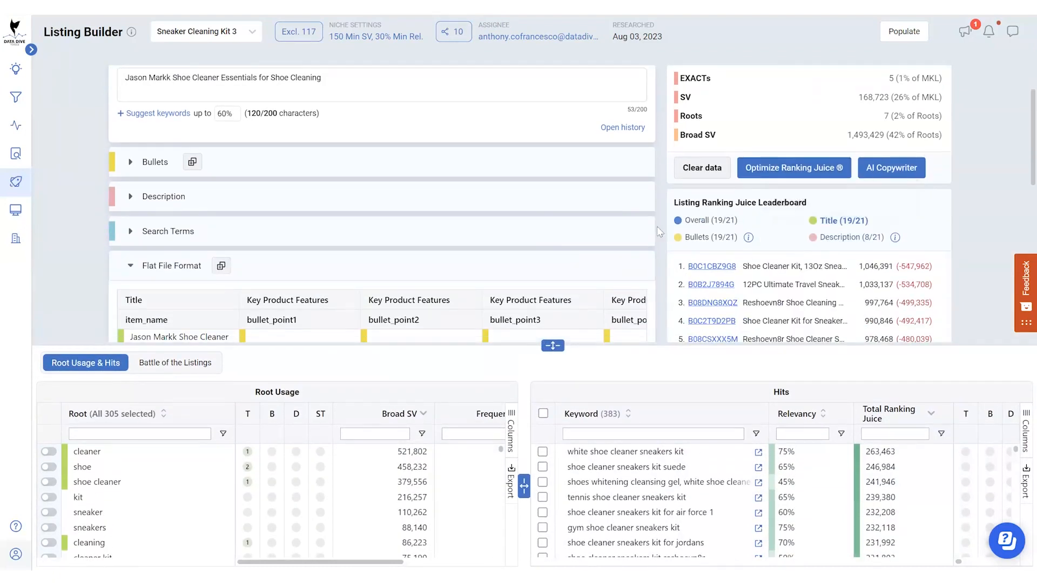
scroll(657, 225, "up", 1)
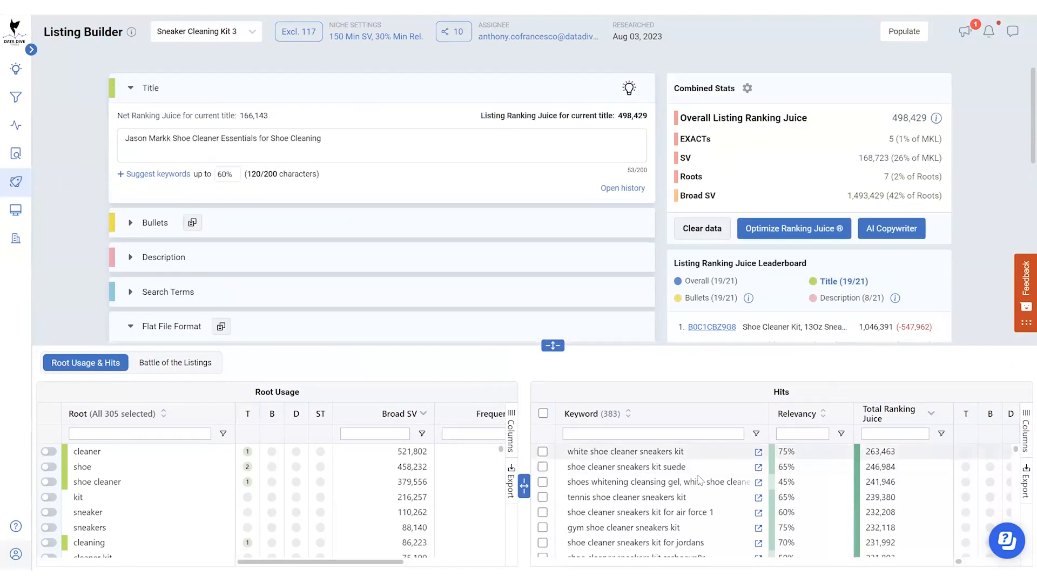
Step: Look through the Hits keywords in descending ranking juice order for those the title matches exactly or as plurals
scroll(948, 504, "down", 4)
scroll(948, 504, "down", 10)
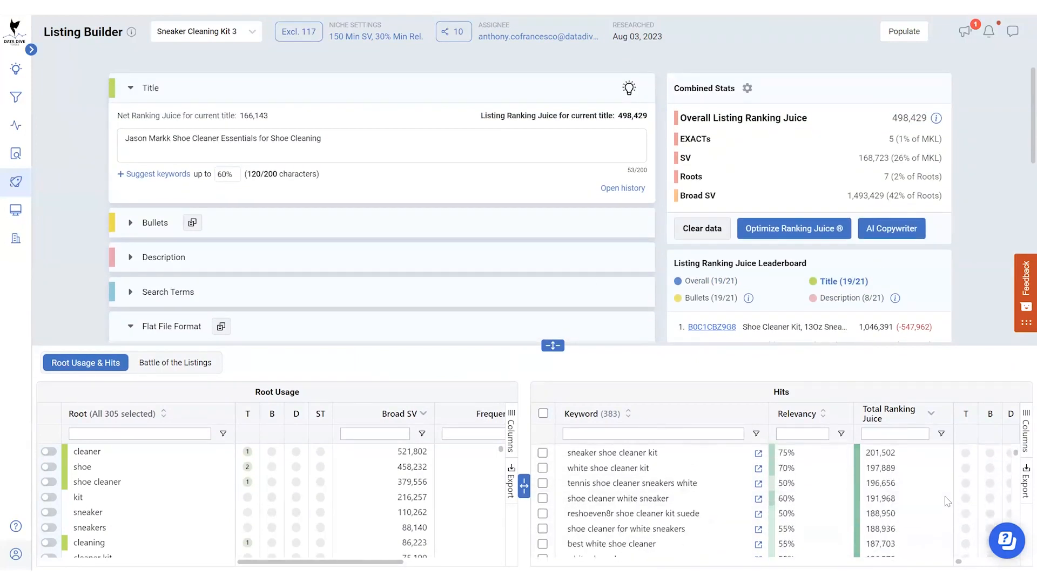
scroll(830, 482, "down", 10)
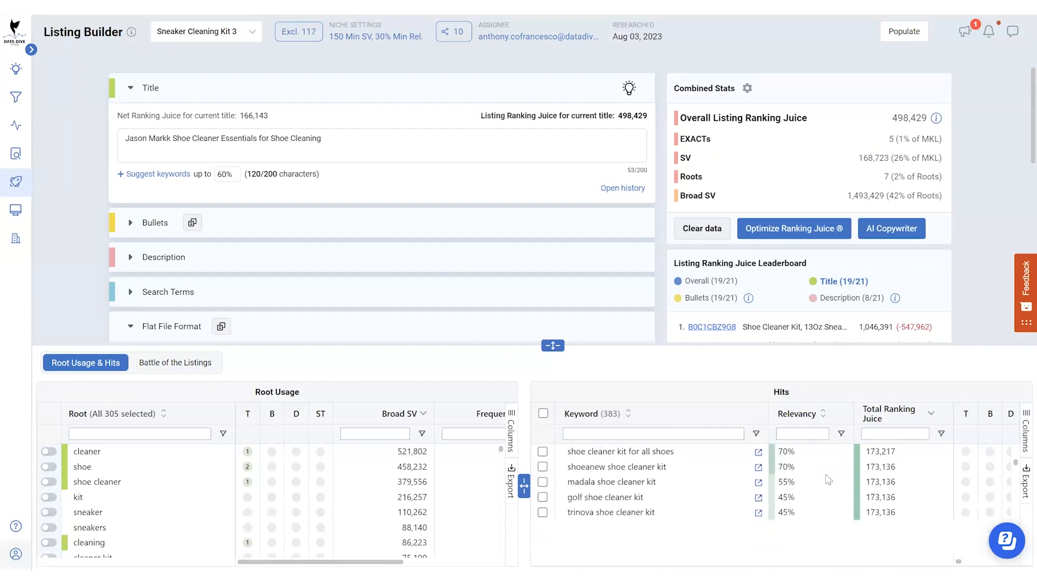
scroll(931, 502, "down", 10)
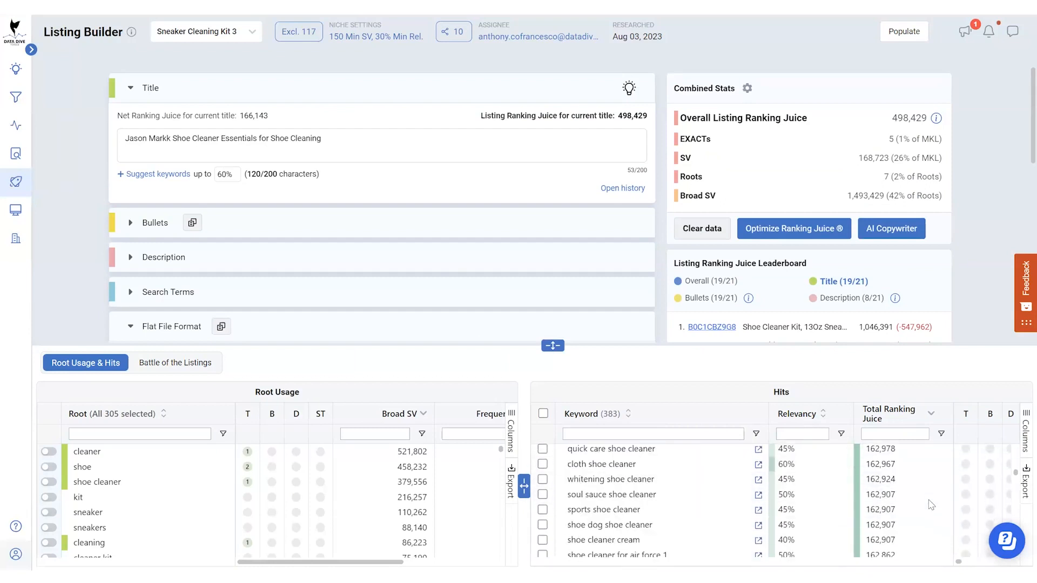
scroll(950, 494, "down", 5)
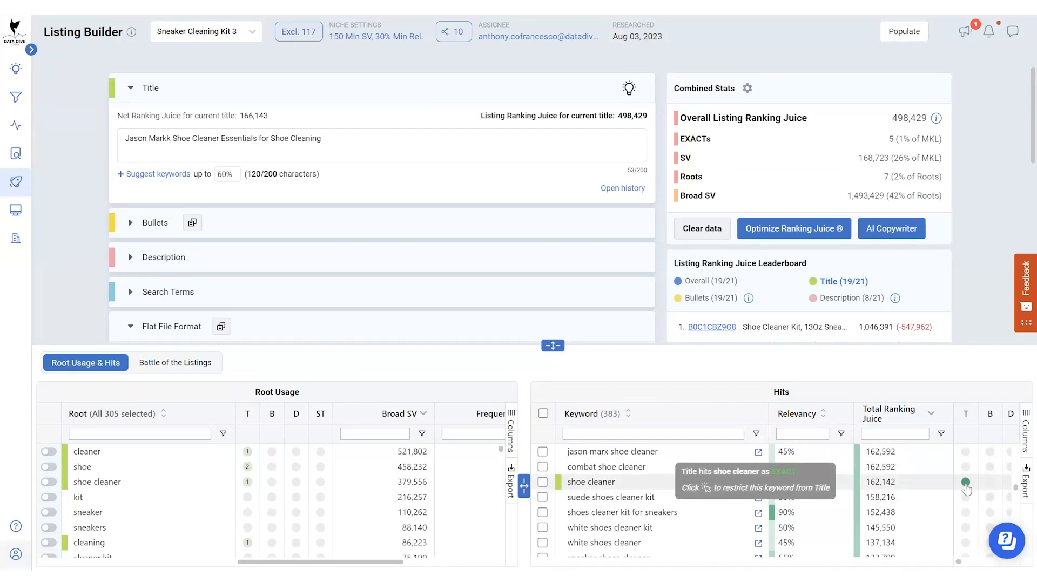
scroll(966, 489, "down", 6)
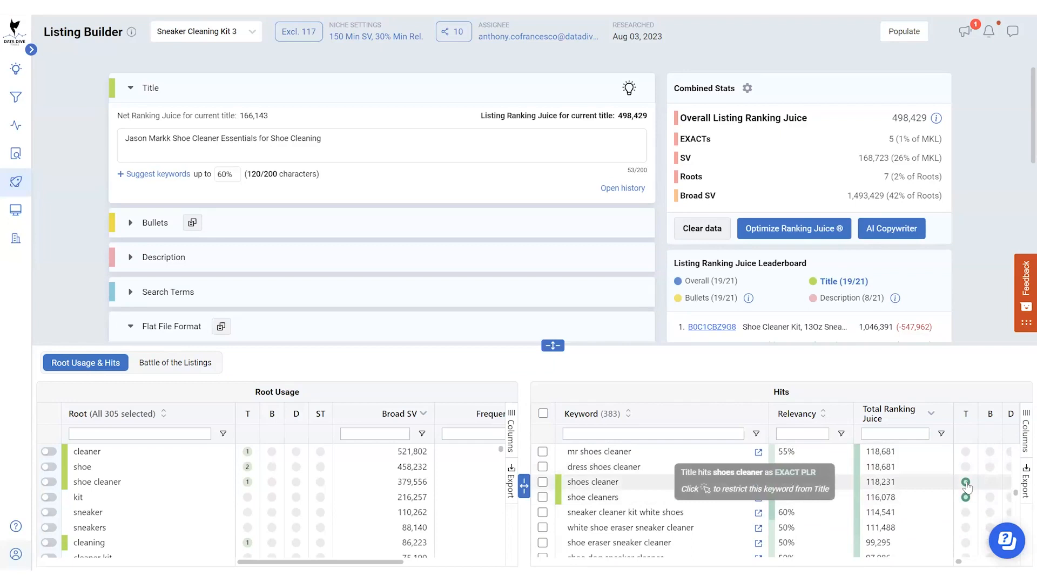
scroll(964, 494, "down", 8)
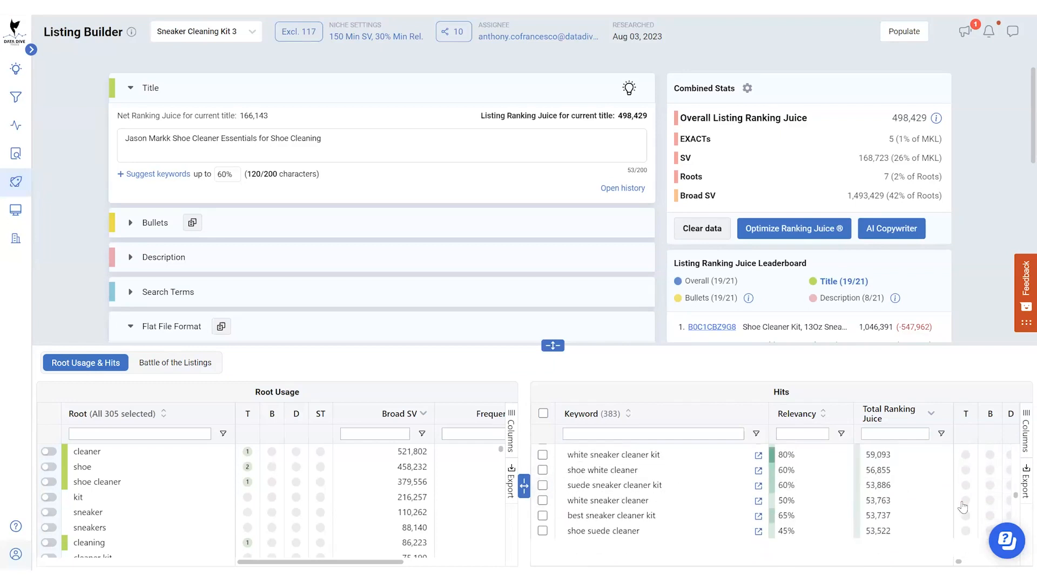
scroll(958, 502, "down", 5)
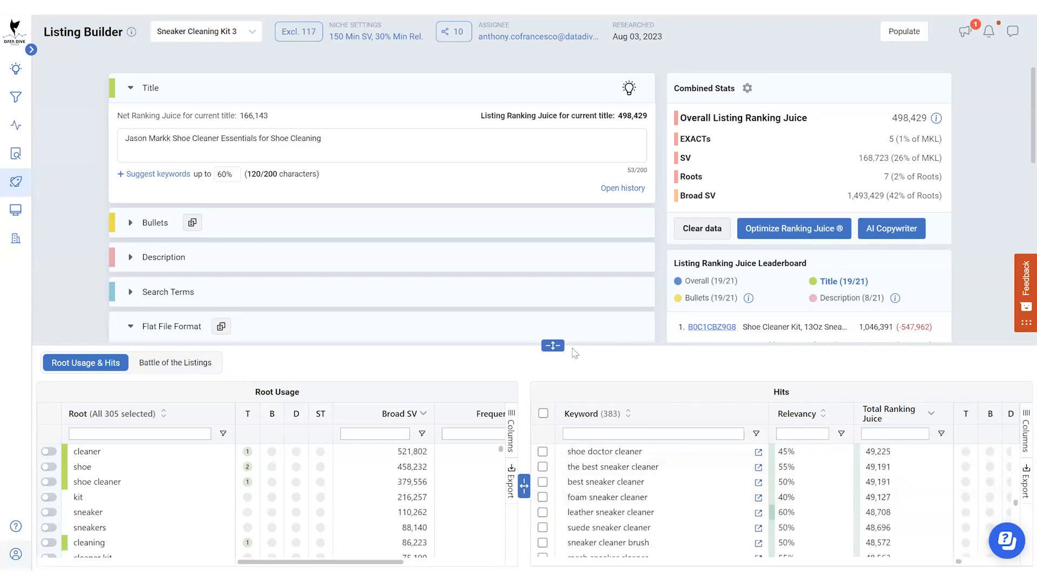
Step: Enlarge the editor area again and compare the listing's title ranking juice with the competitors' titles in the leaderboard
left_click_drag(551, 398, 552, 422)
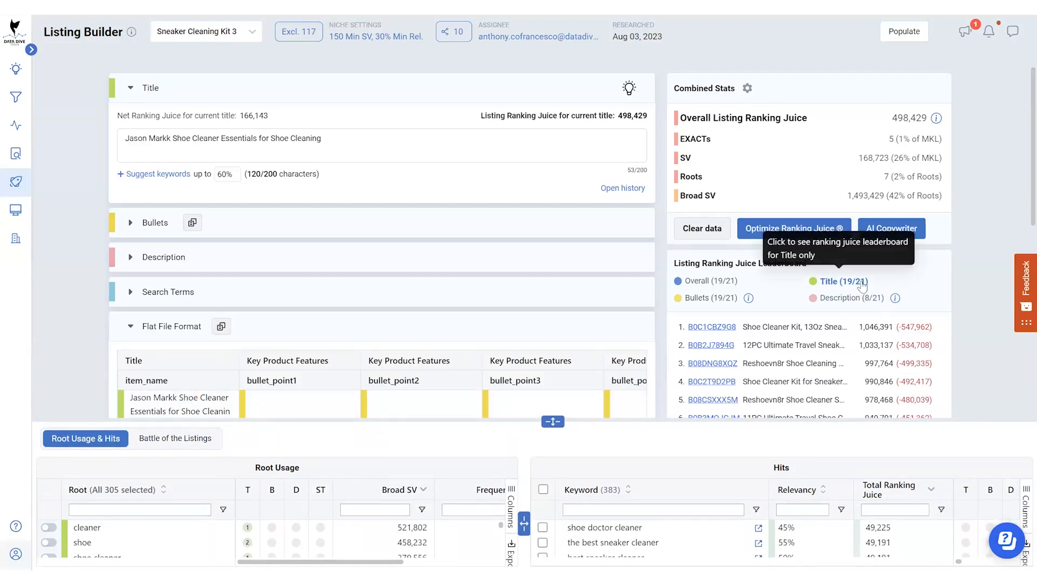
scroll(864, 286, "down", 5)
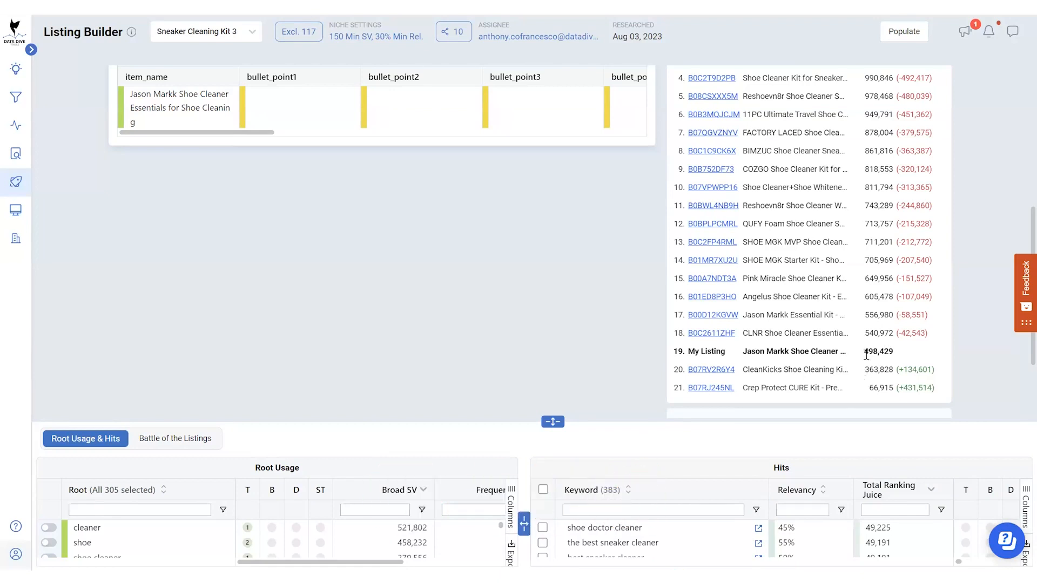
scroll(862, 364, "up", 2)
scroll(862, 364, "down", 2)
scroll(889, 363, "up", 3)
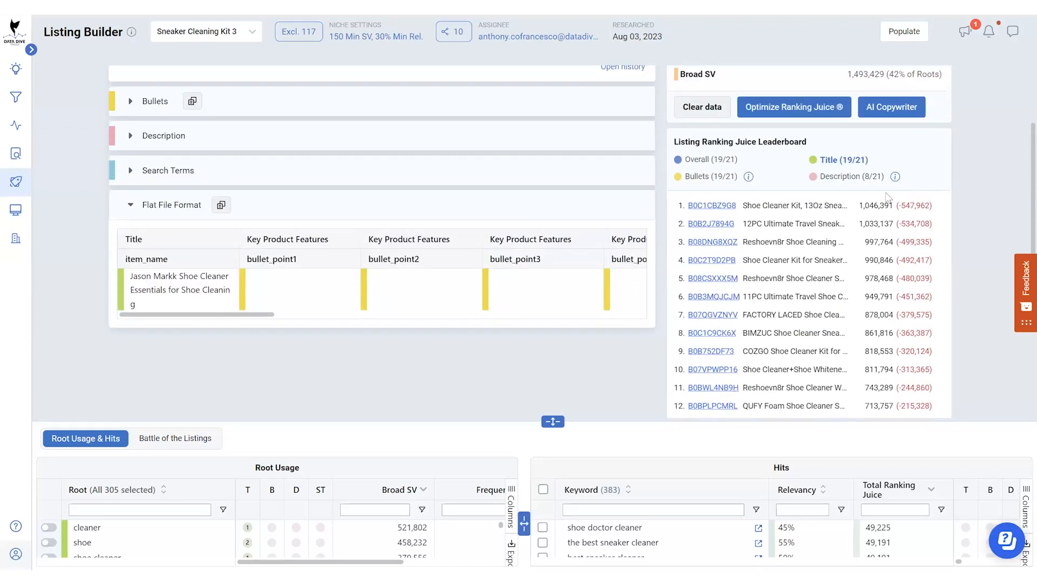
scroll(789, 329, "up", 2)
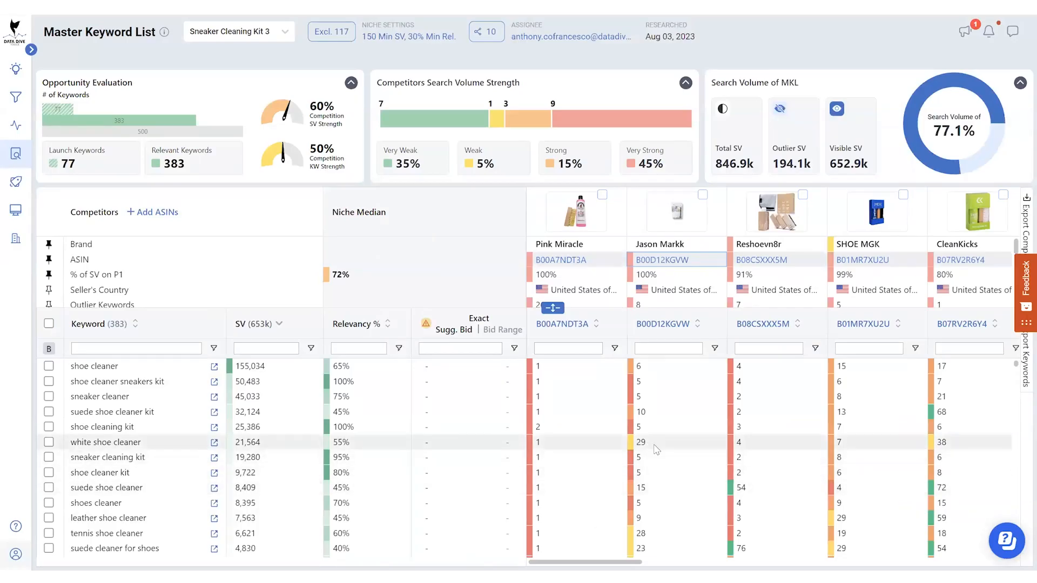
Step: Copy "white shoe cleaner" from the Master Keyword List and append it to the Listing Builder title after a dash
scroll(674, 499, "down", 1)
scroll(670, 494, "down", 3)
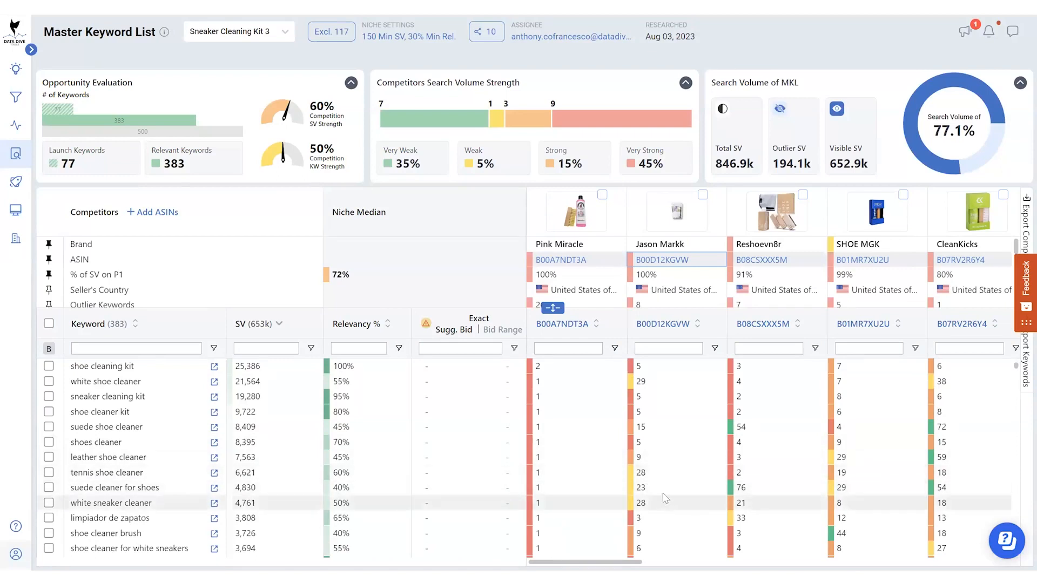
right_click(102, 385)
key("Escape")
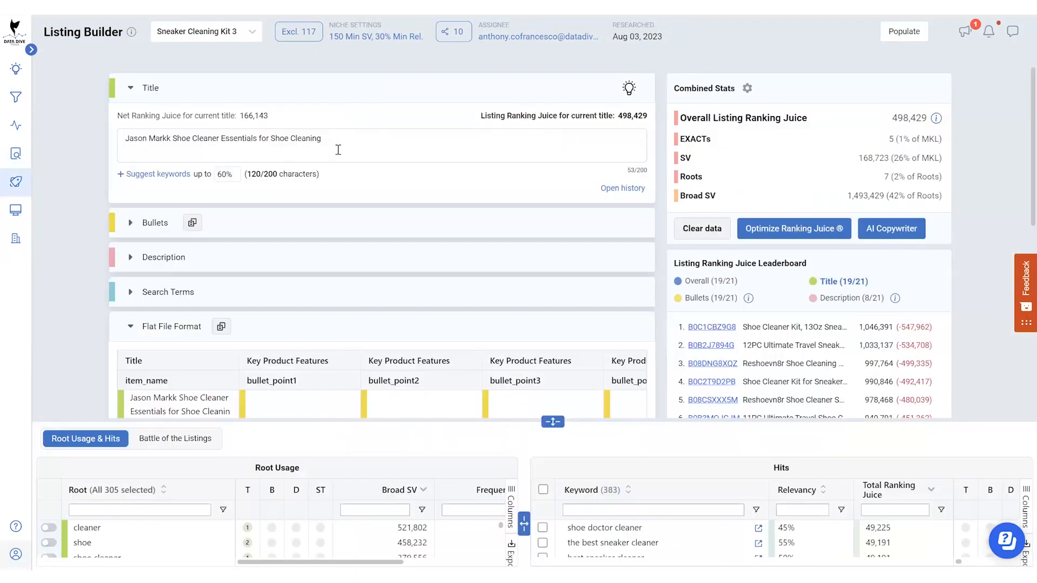
left_click(340, 151)
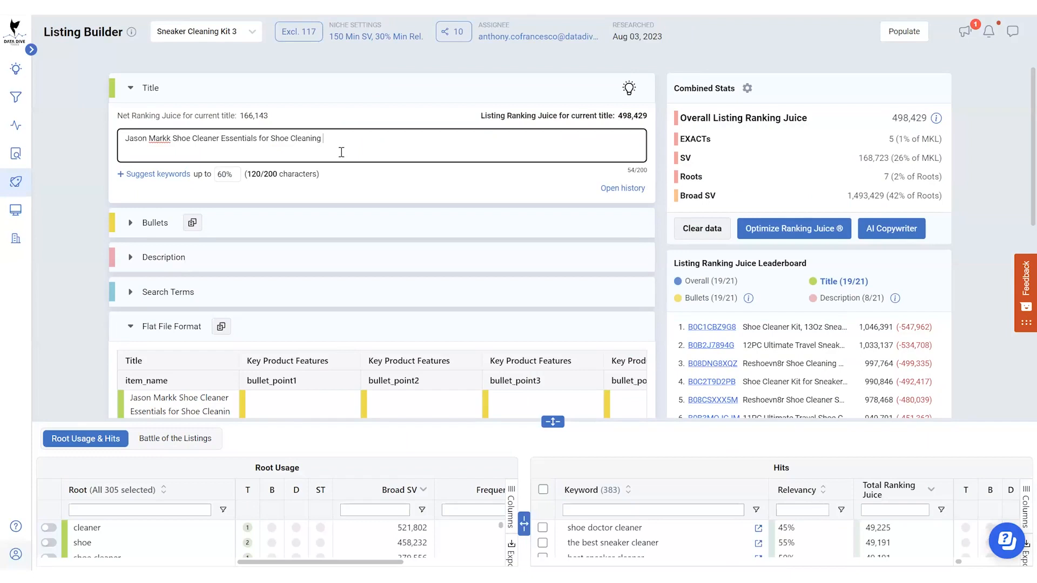
type("-")
type("white shoe cleaner")
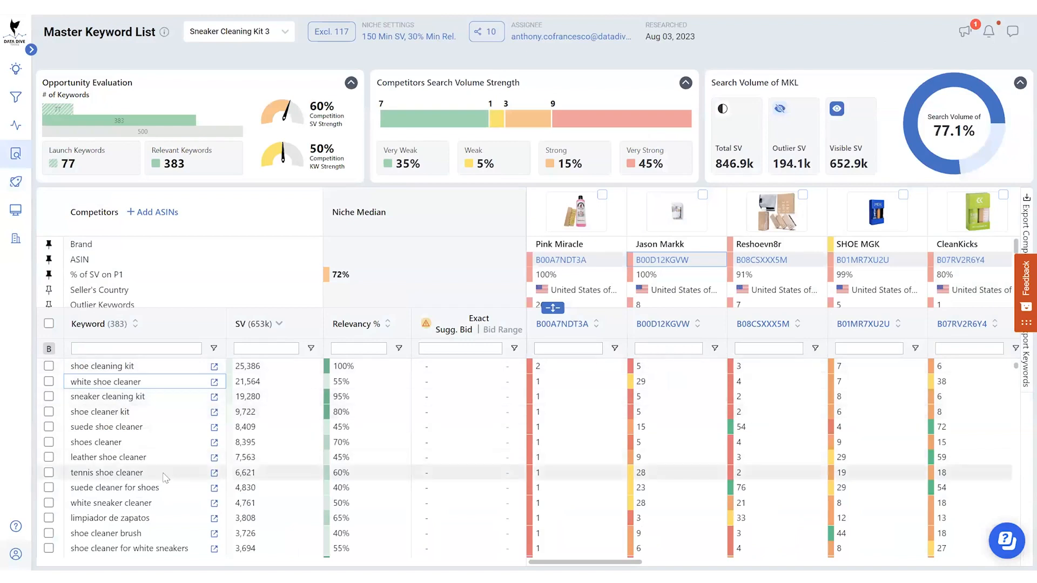
Step: Copy "tennis shoe cleaner" from the Master Keyword List and append it to the Listing Builder title after another dash
right_click(156, 481)
left_click(226, 498)
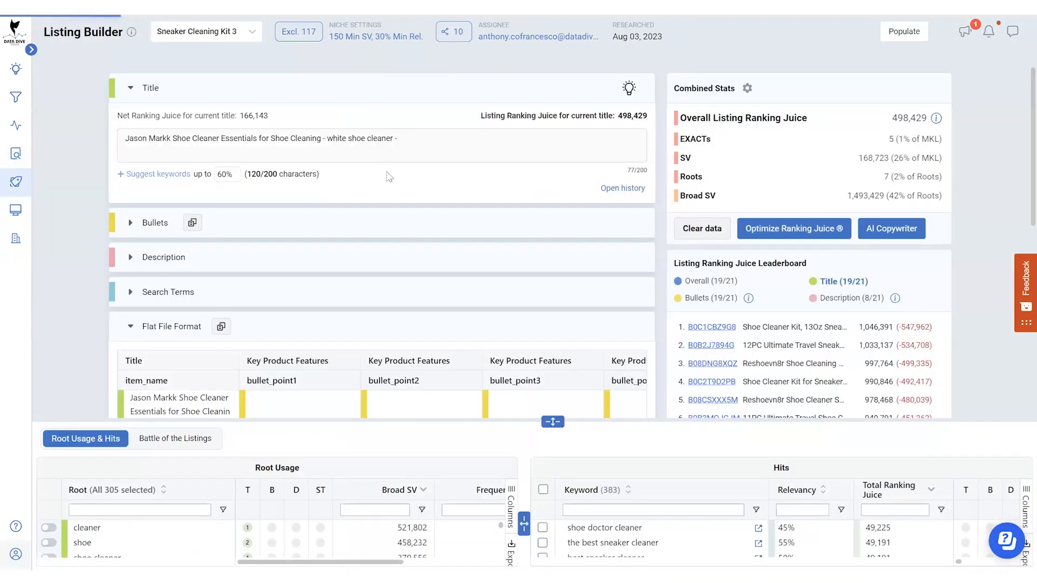
left_click(417, 147)
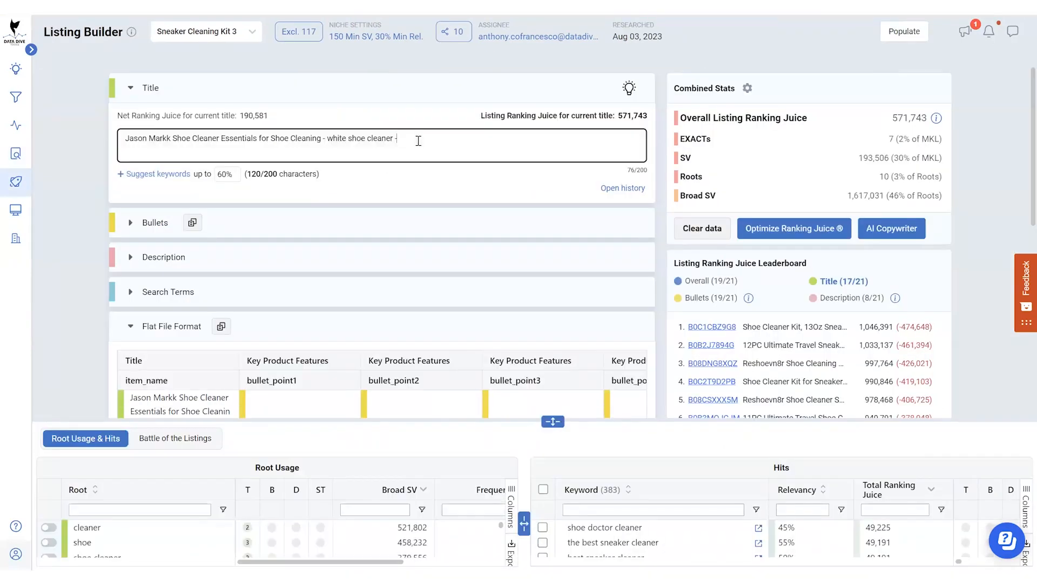
key("ctrl+v")
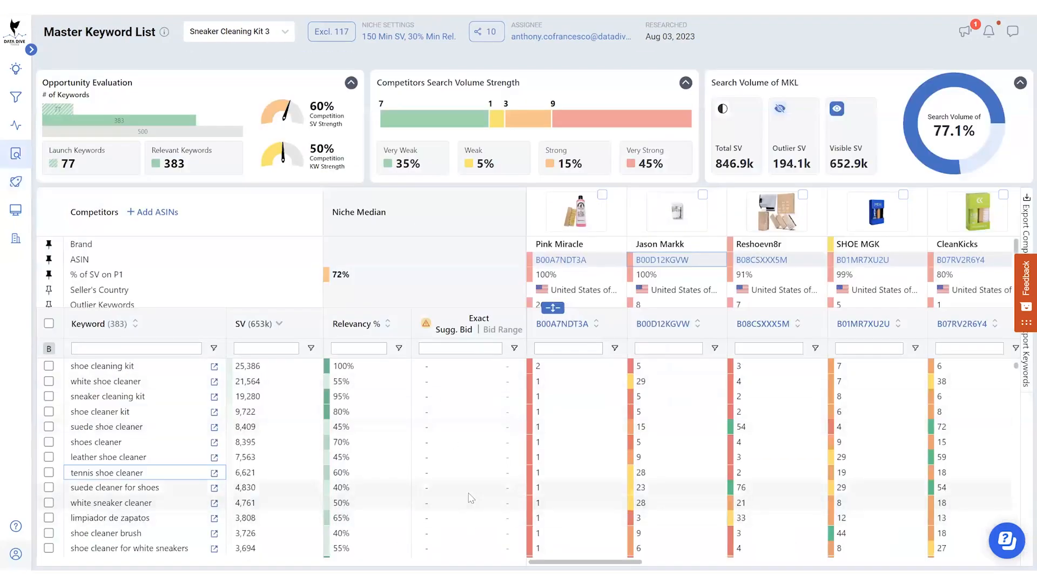
Step: Copy "suede cleaner for shoes" from the Master Keyword List, append it to the Listing Builder title and apply the edit
right_click(161, 488)
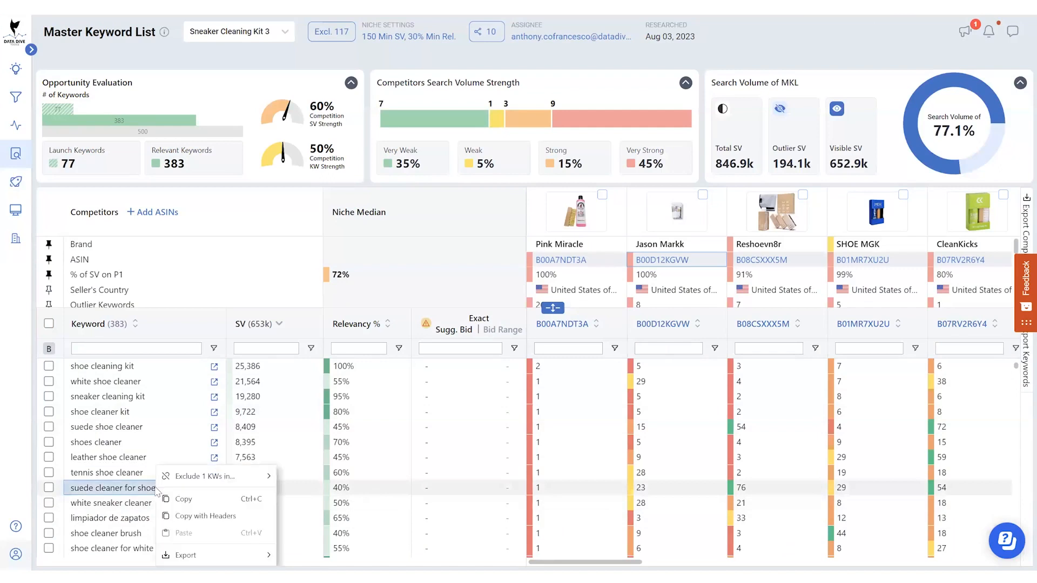
left_click(220, 503)
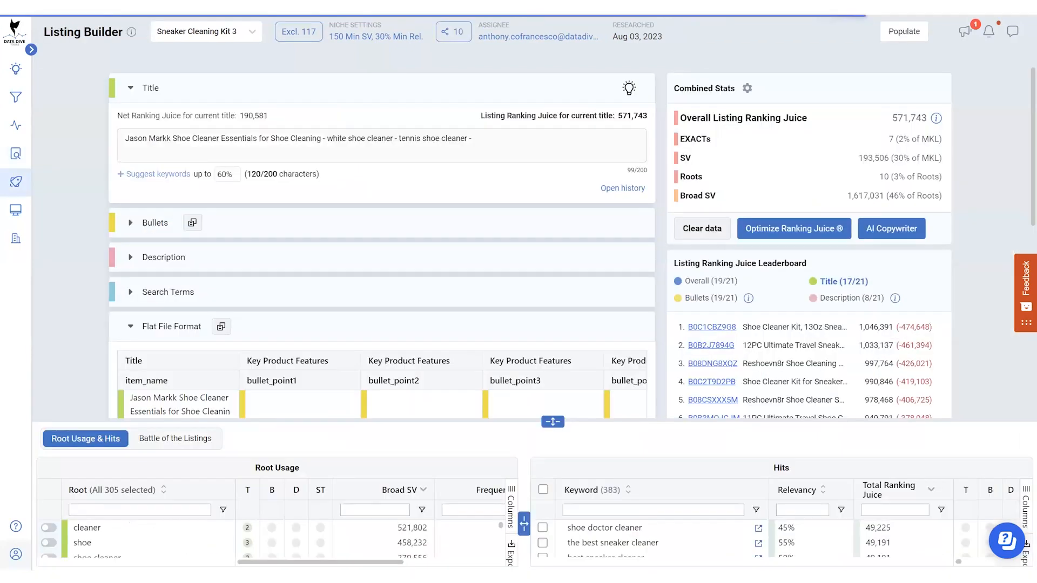
left_click(519, 139)
key("ctrl+v")
left_click(75, 145)
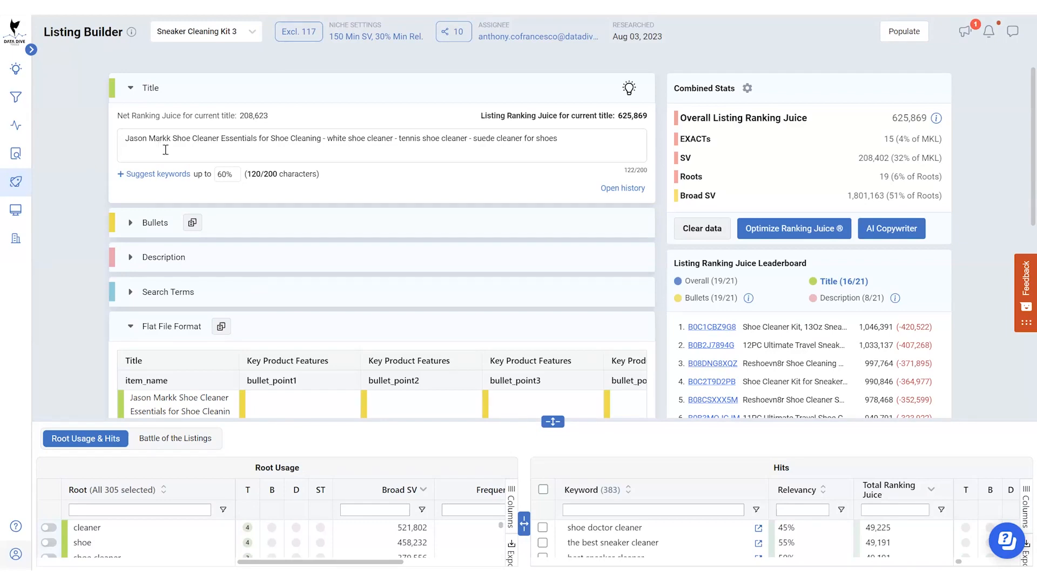
Step: Enlarge the keyword tables and check which Hits keywords the extended title matches
left_click_drag(560, 430, 552, 254)
scroll(810, 459, "down", 5)
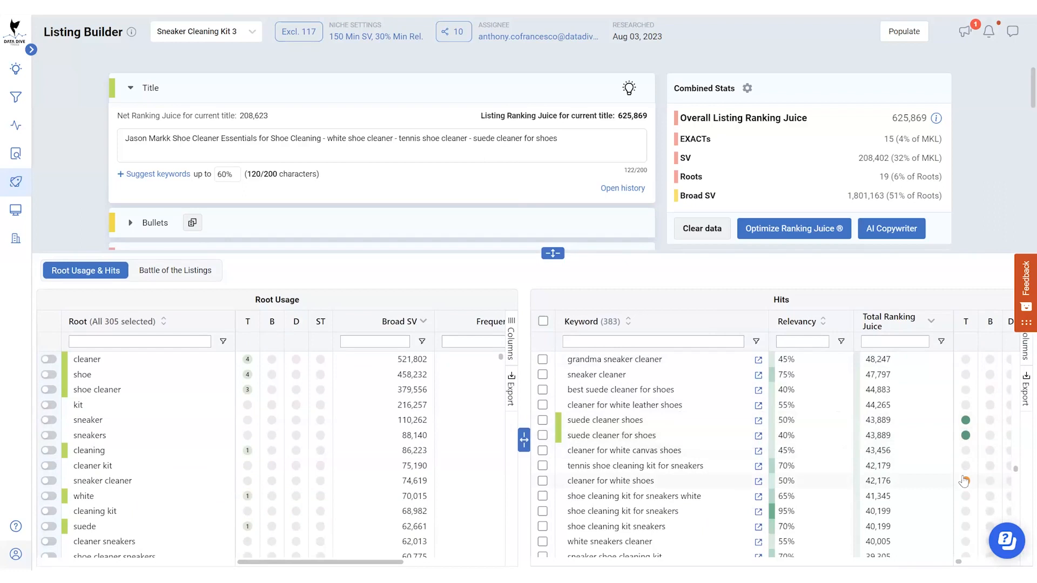
scroll(962, 459, "down", 10)
scroll(958, 484, "up", 10)
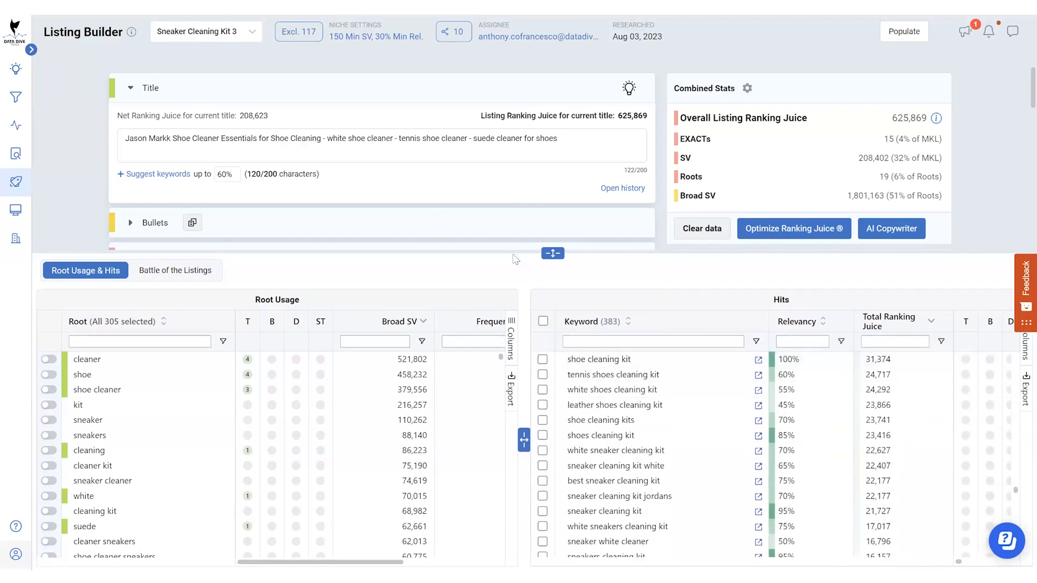
Step: Restore the larger editor area and check where the extended title ranks against the competitors in the title leaderboard
left_click_drag(552, 254, 553, 450)
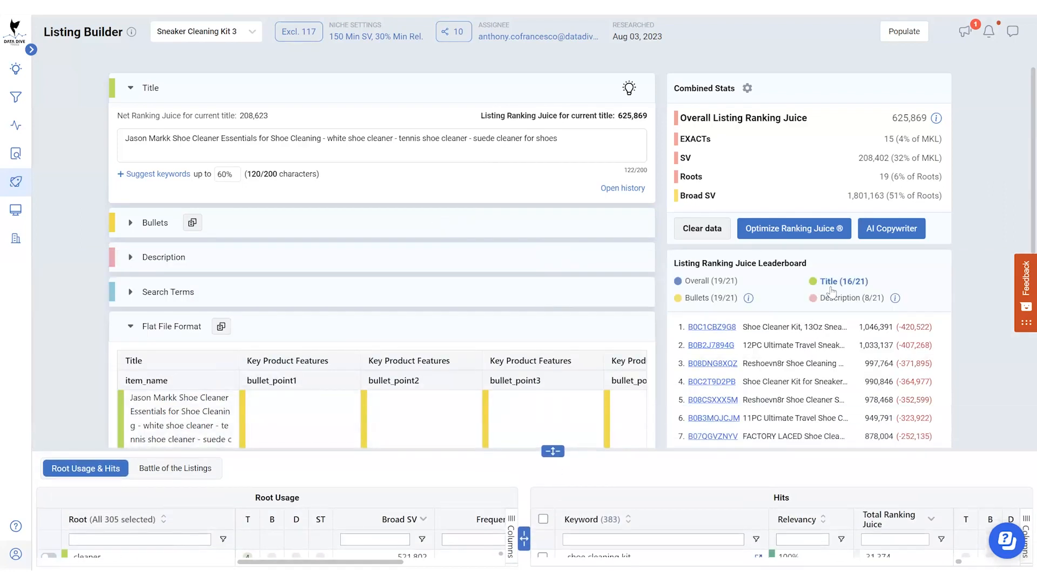
scroll(832, 330, "down", 3)
scroll(759, 418, "down", 1)
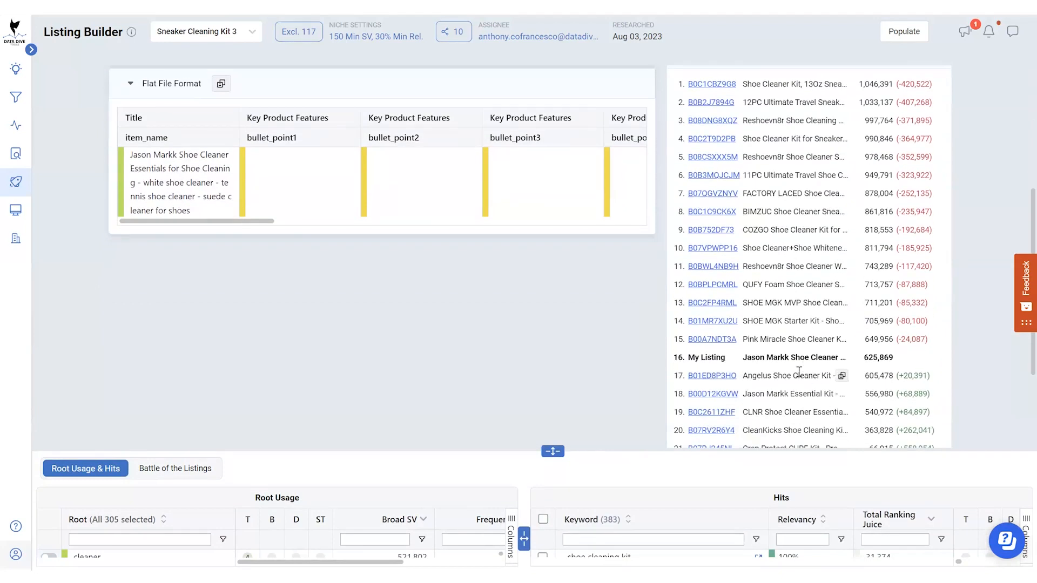
scroll(800, 372, "up", 4)
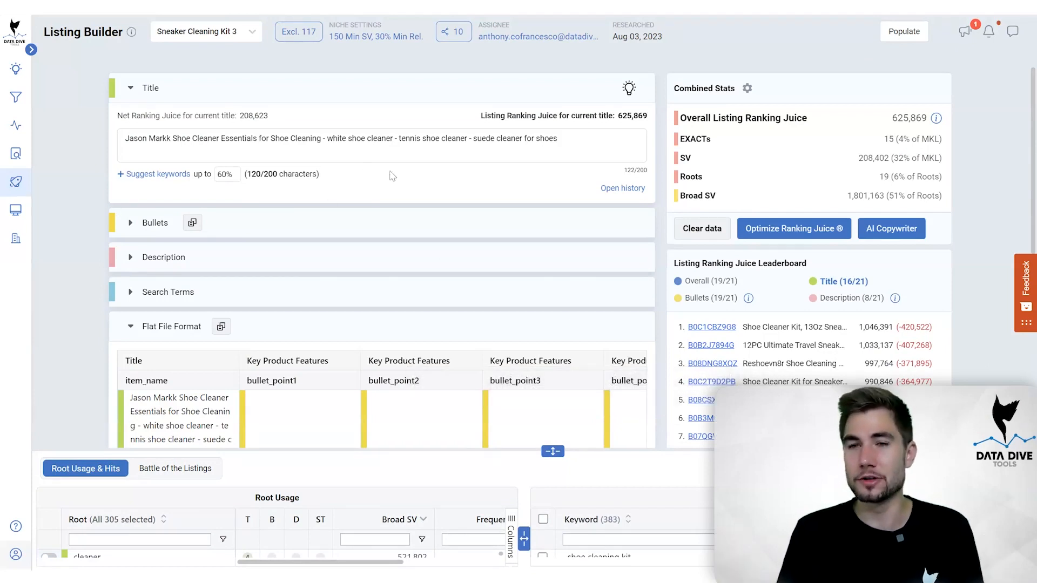
Step: Clear the entire test title from the Listing Builder and apply the empty title
left_click(570, 142)
key("ctrl+a")
key("BackSpace")
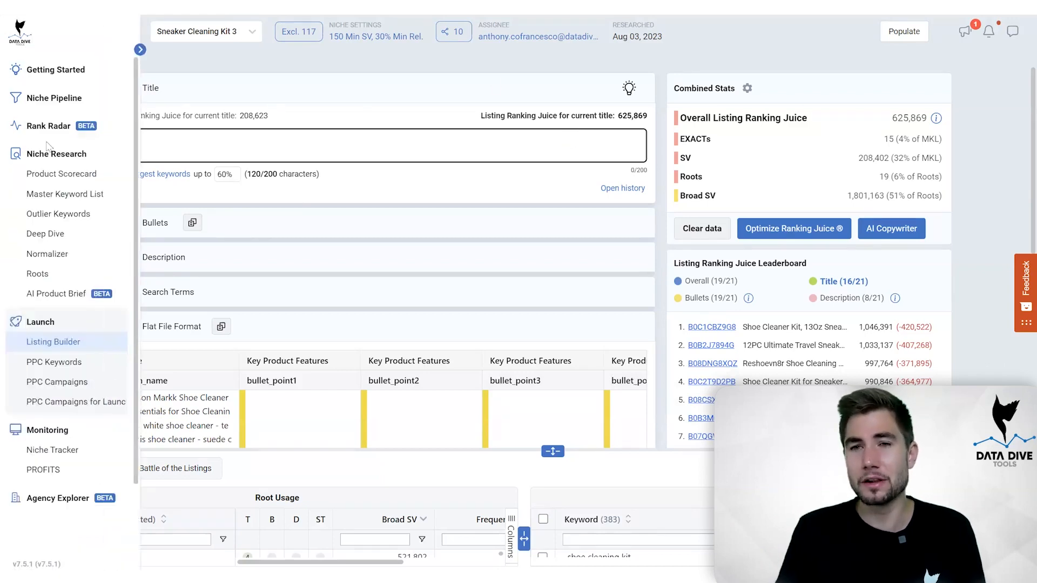
left_click(73, 141)
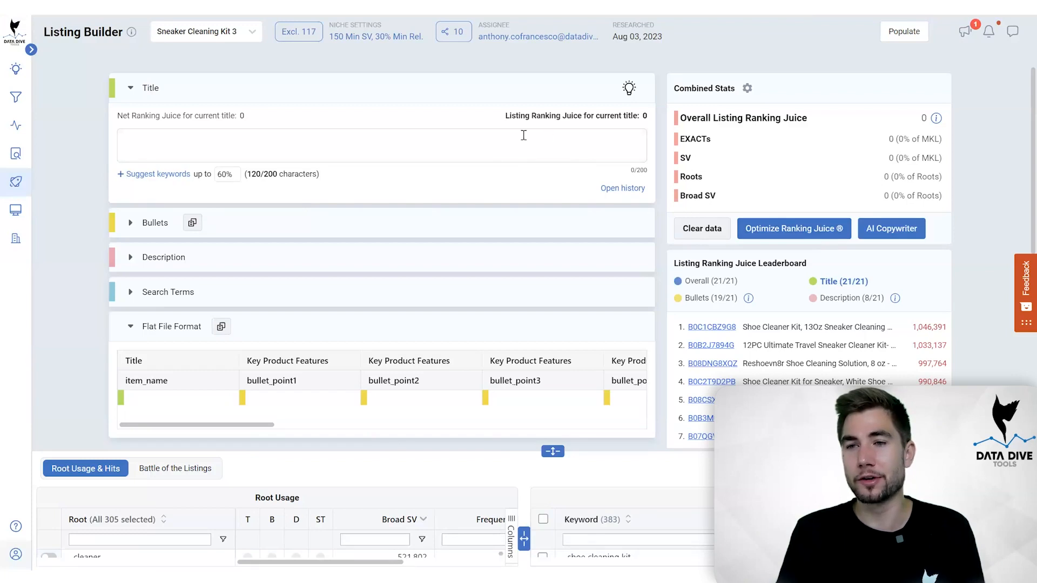
Step: Optimize the listing's ranking juice for the title only, allocating 60% of its space to keywords, and read through the generated title
left_click(797, 232)
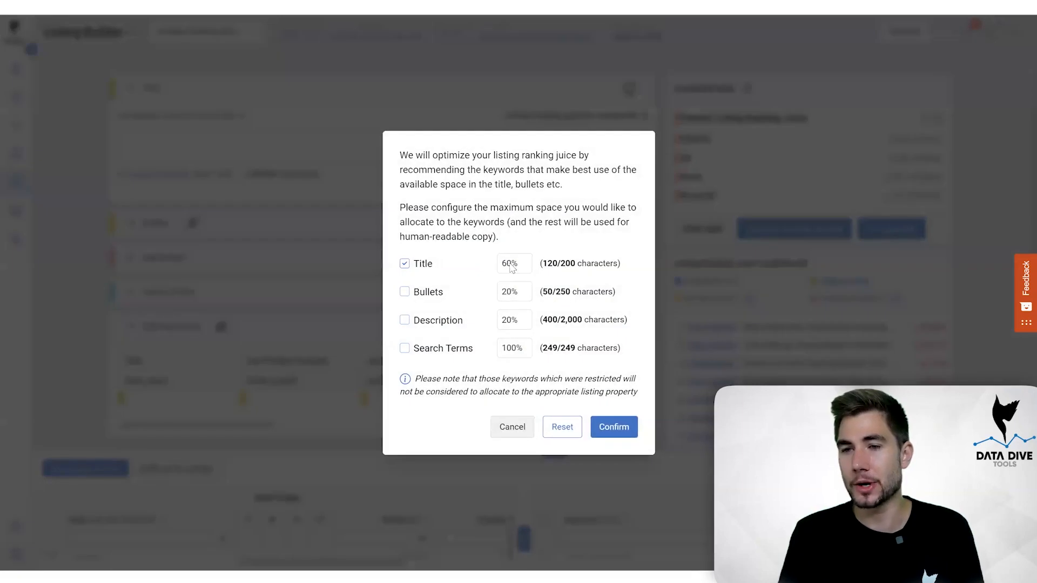
left_click(615, 428)
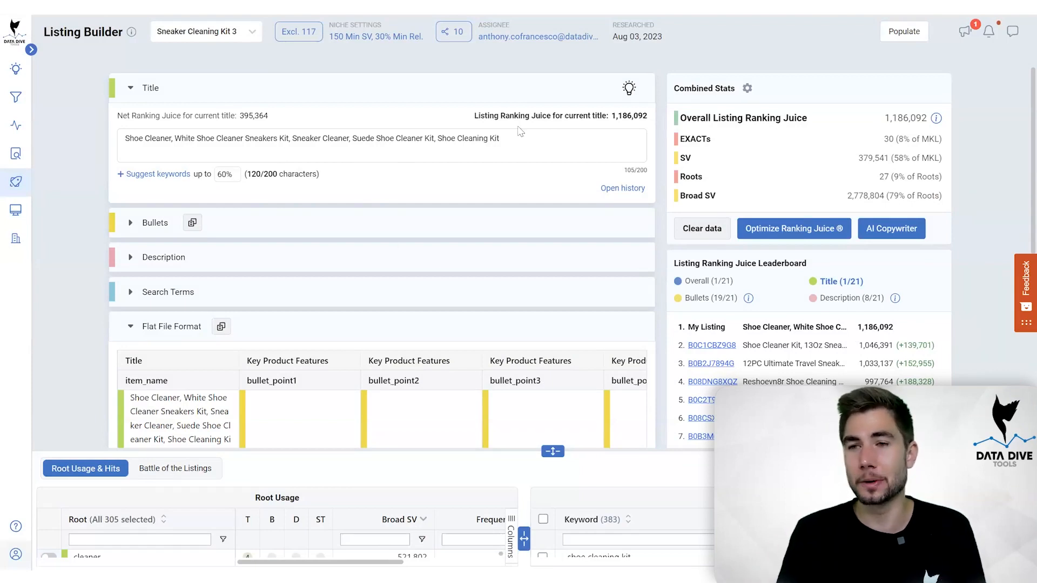
left_click_drag(134, 139, 231, 137)
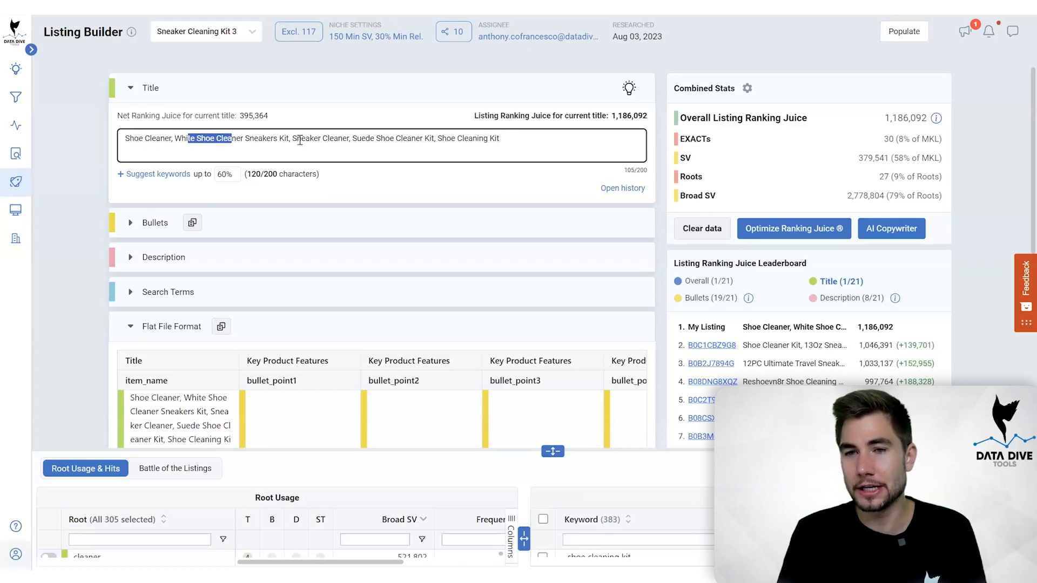
left_click_drag(309, 139, 521, 139)
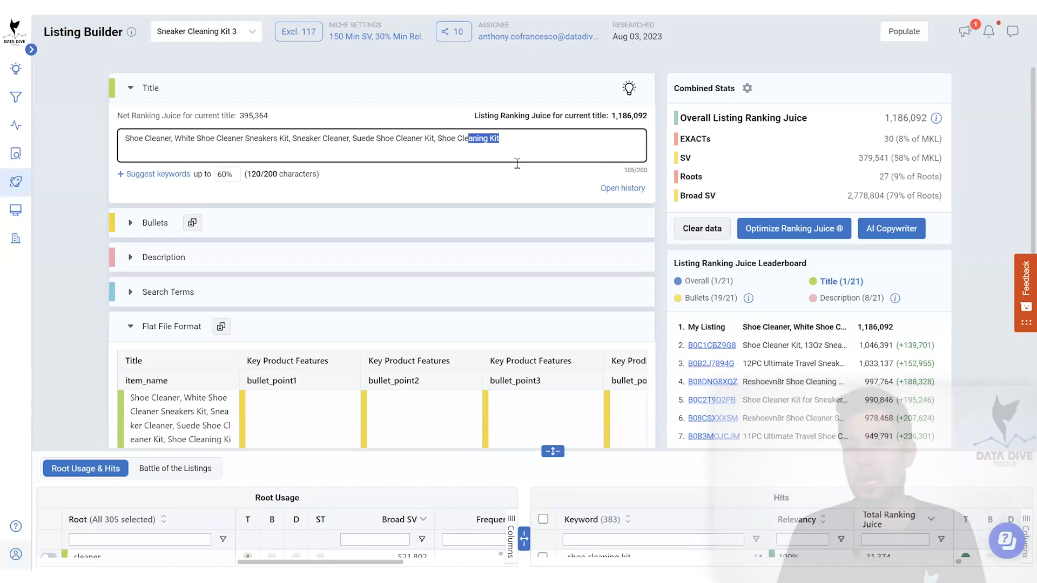
Step: Enlarge the keyword tables and check which Hits keywords the optimized title matches
left_click_drag(557, 449, 553, 300)
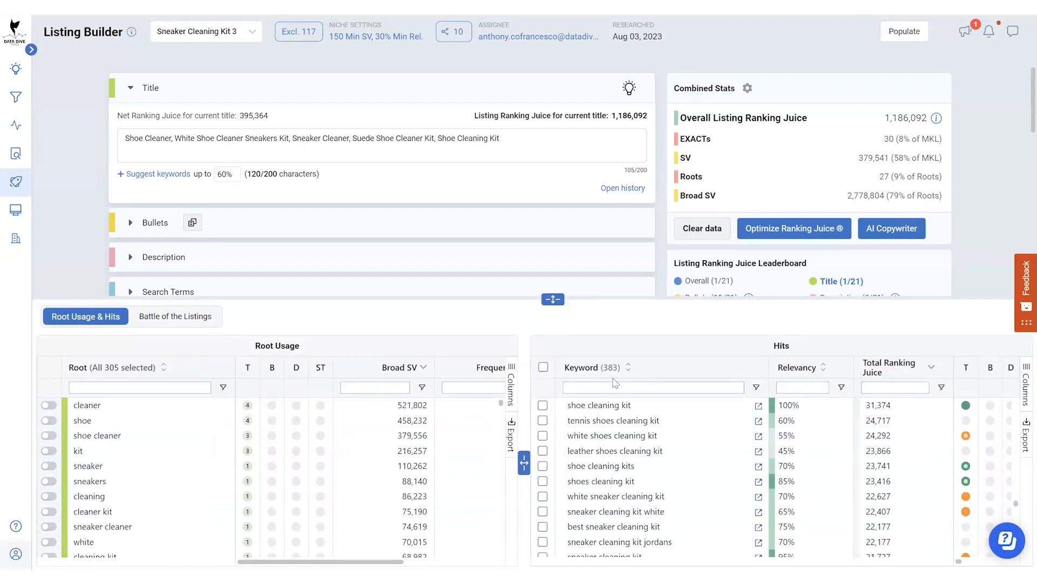
scroll(950, 438, "down", 15)
scroll(961, 459, "down", 10)
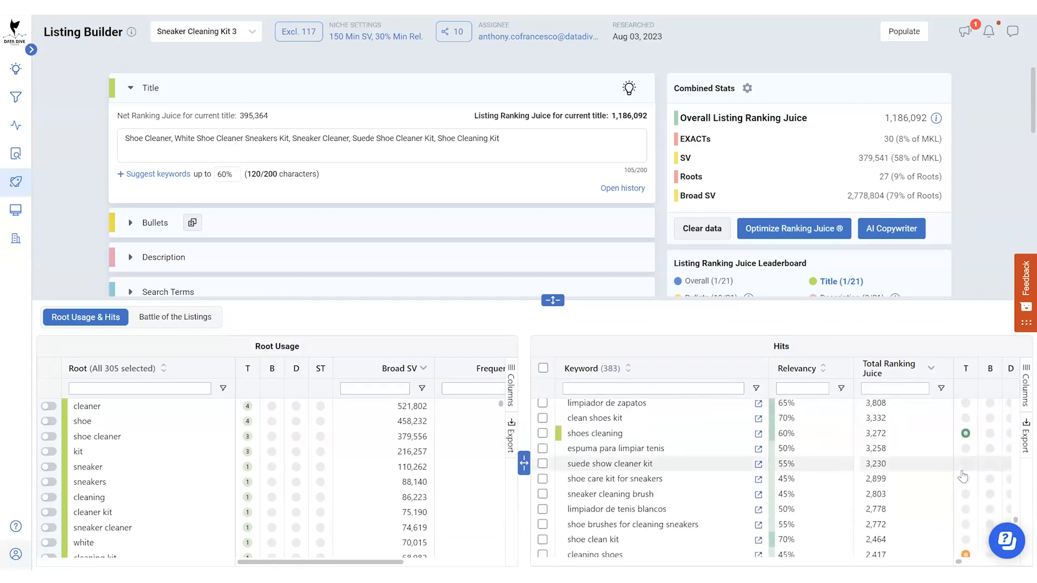
scroll(956, 479, "down", 10)
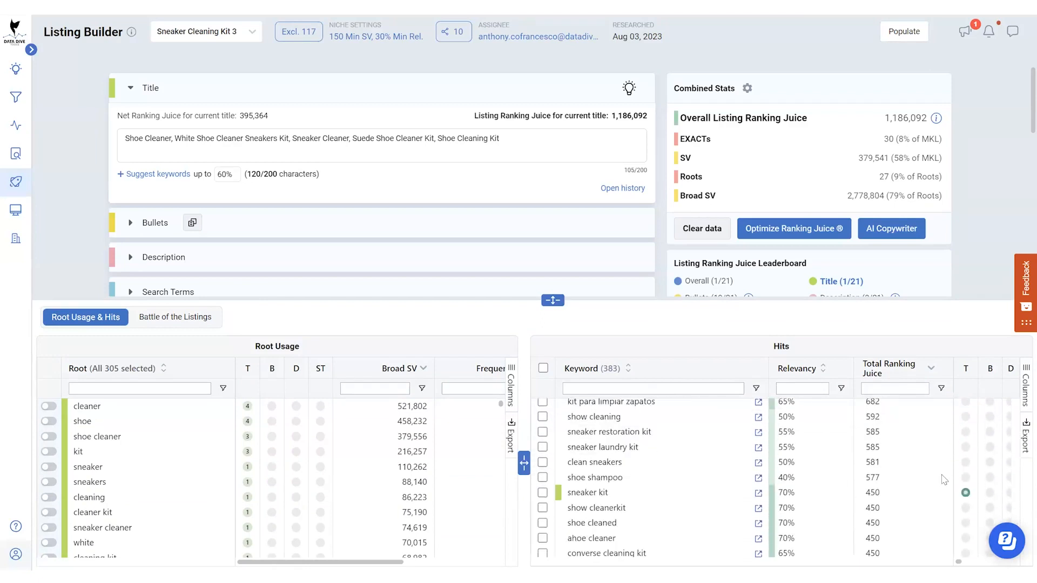
Step: Add the possessive brand name in front of the optimized title's first keyword
left_click(128, 132)
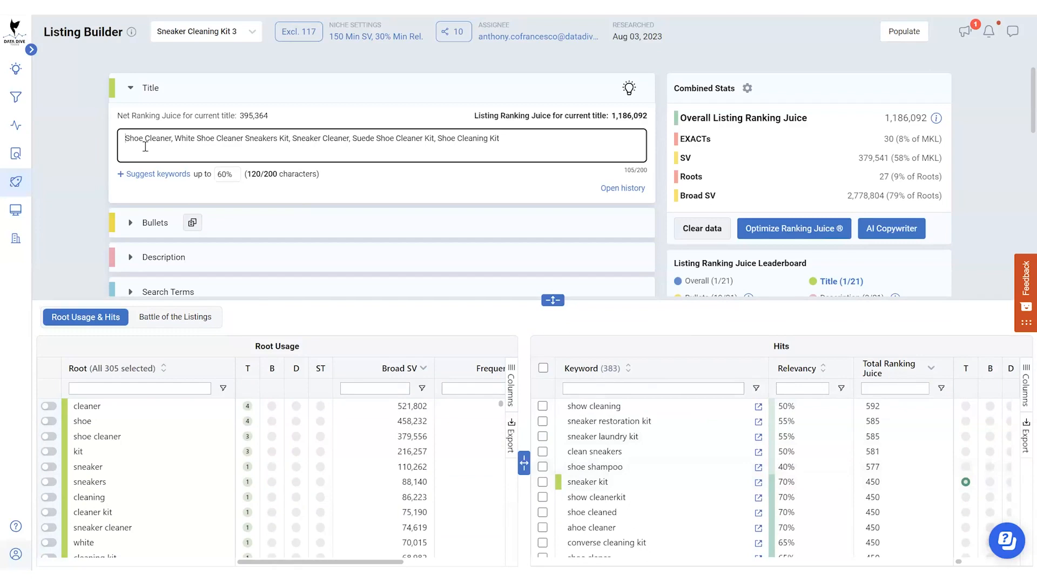
type("Anthony's")
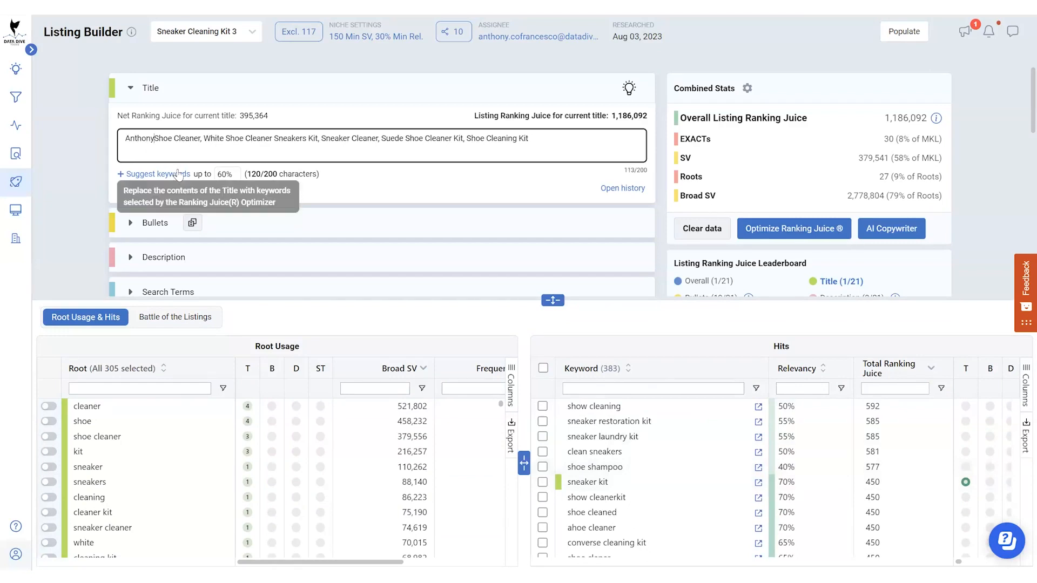
key("BackSpace")
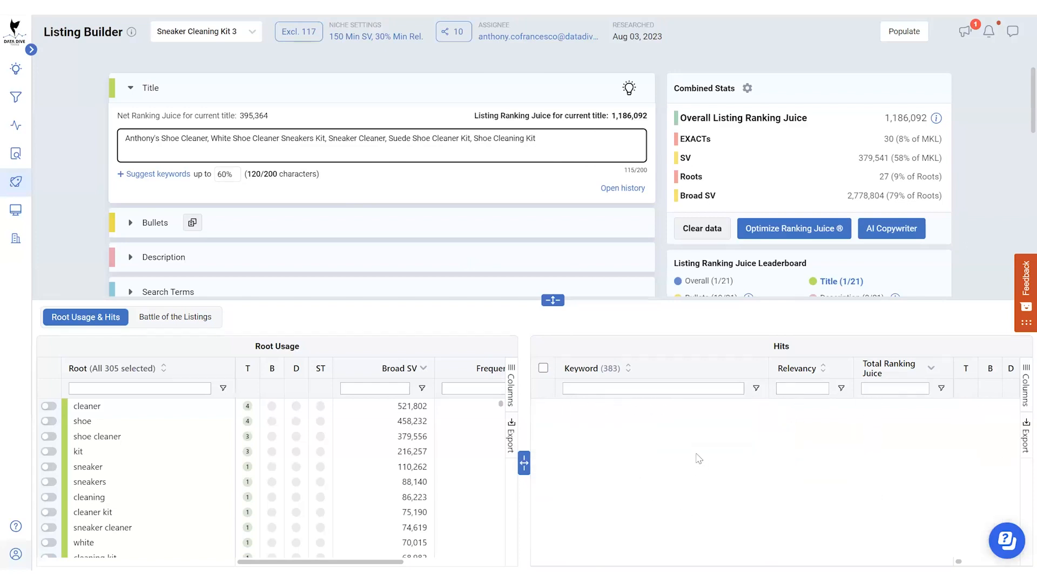
Step: Expand the Bullets section and generate the listing copy with the AI Copywriter
scroll(312, 250, "down", 2)
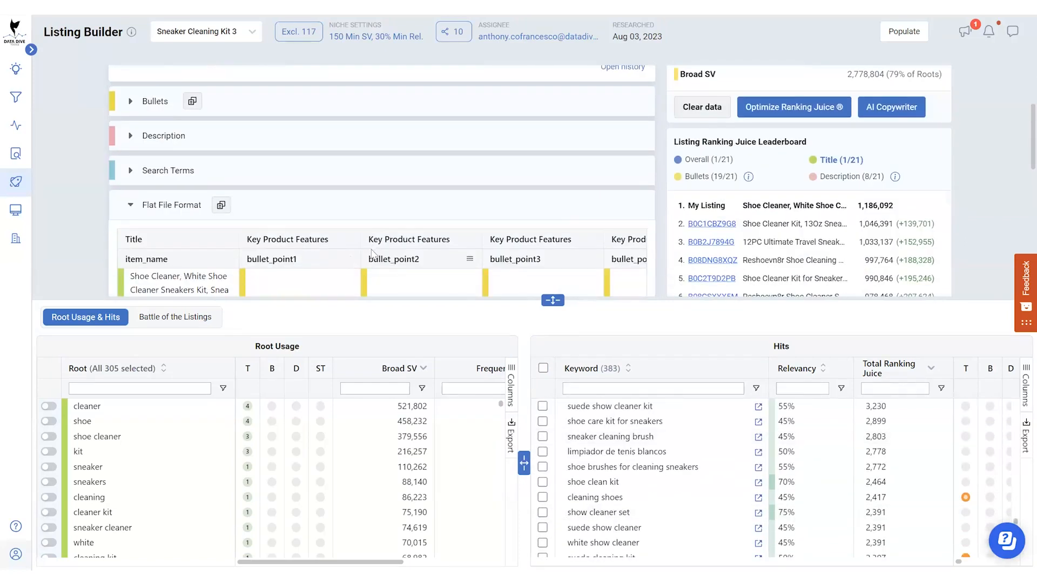
scroll(383, 211, "up", 2)
scroll(161, 167, "down", 1)
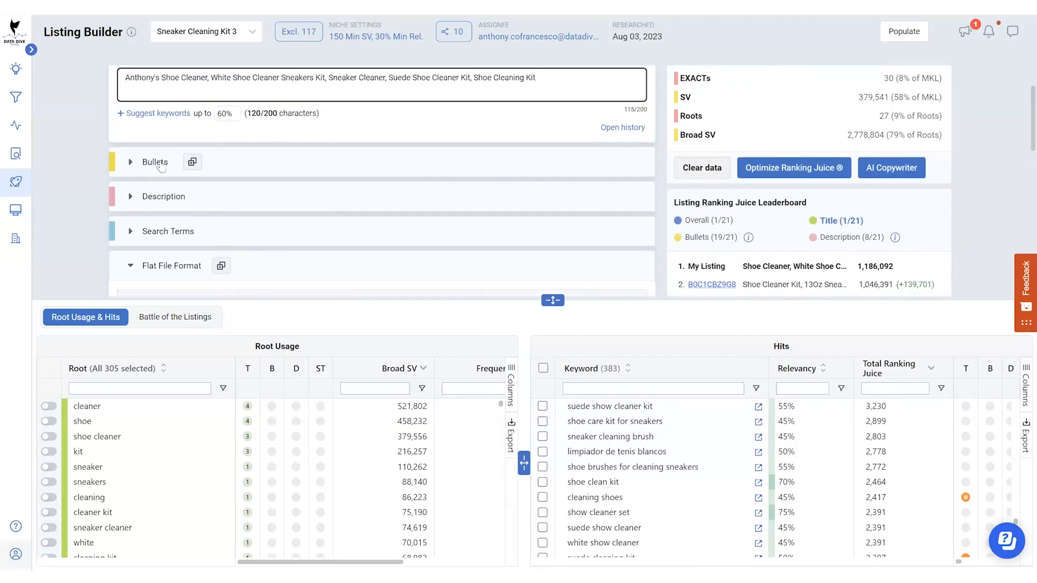
left_click(160, 163)
scroll(358, 214, "up", 1)
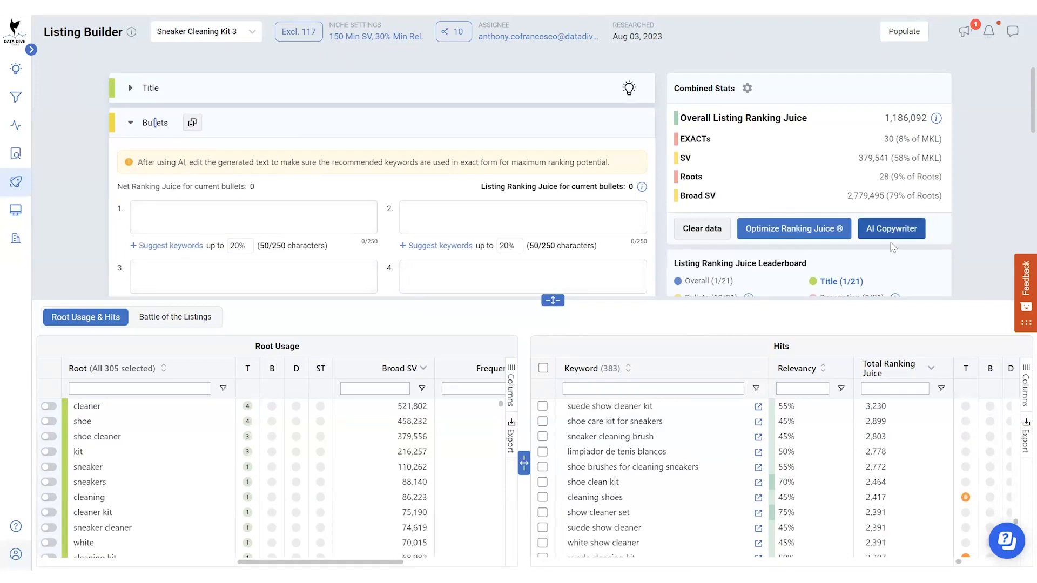
scroll(493, 227, "down", 2)
scroll(868, 193, "up", 2)
left_click(893, 236)
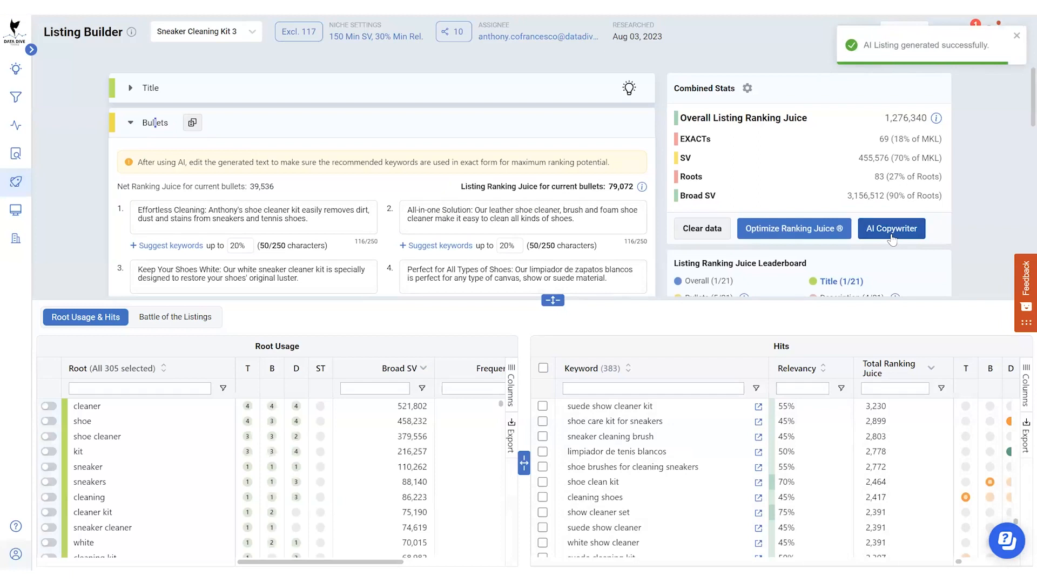
Step: Review the AI-generated bullets and widen the Hits table to check keyword matches in the title, bullets and description
scroll(314, 221, "down", 1)
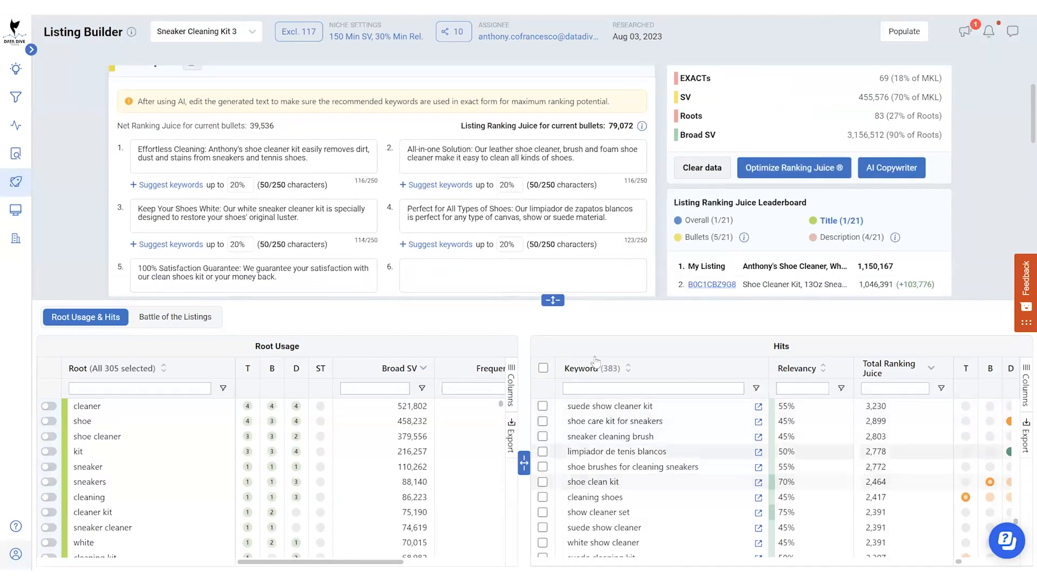
left_click(260, 158)
left_click(360, 171)
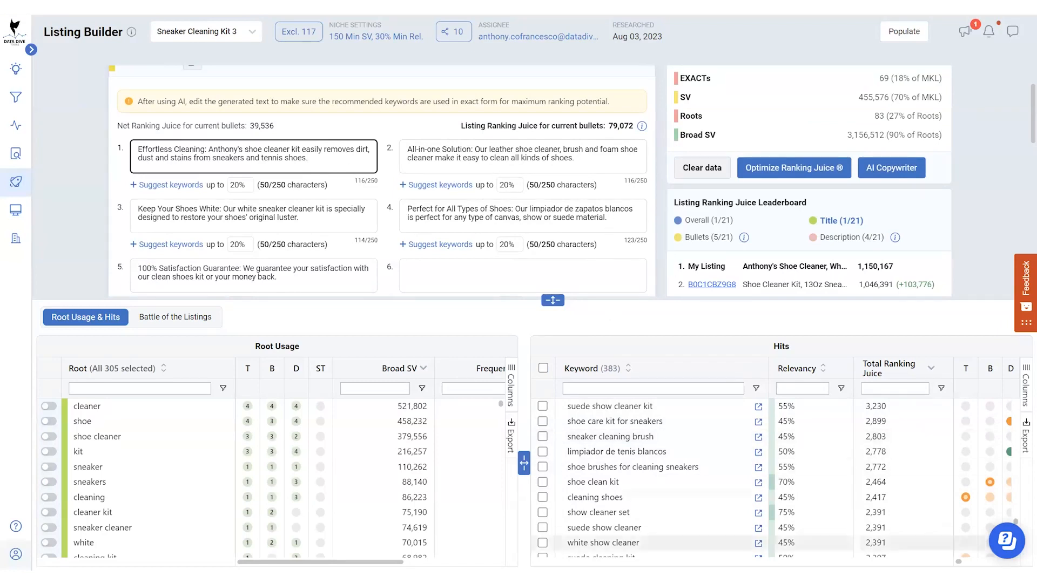
left_click_drag(524, 463, 478, 459)
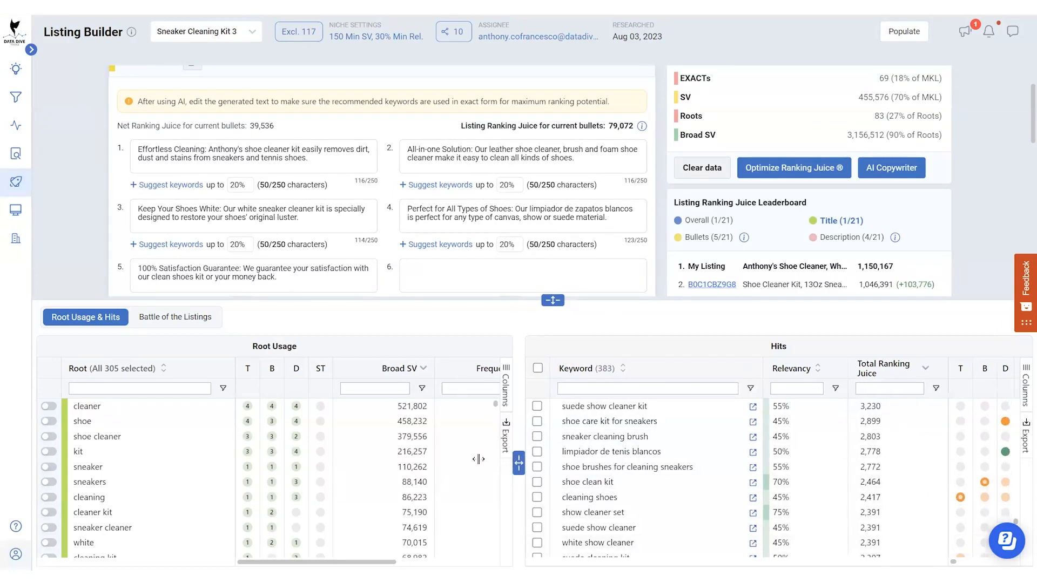
scroll(950, 475, "down", 5)
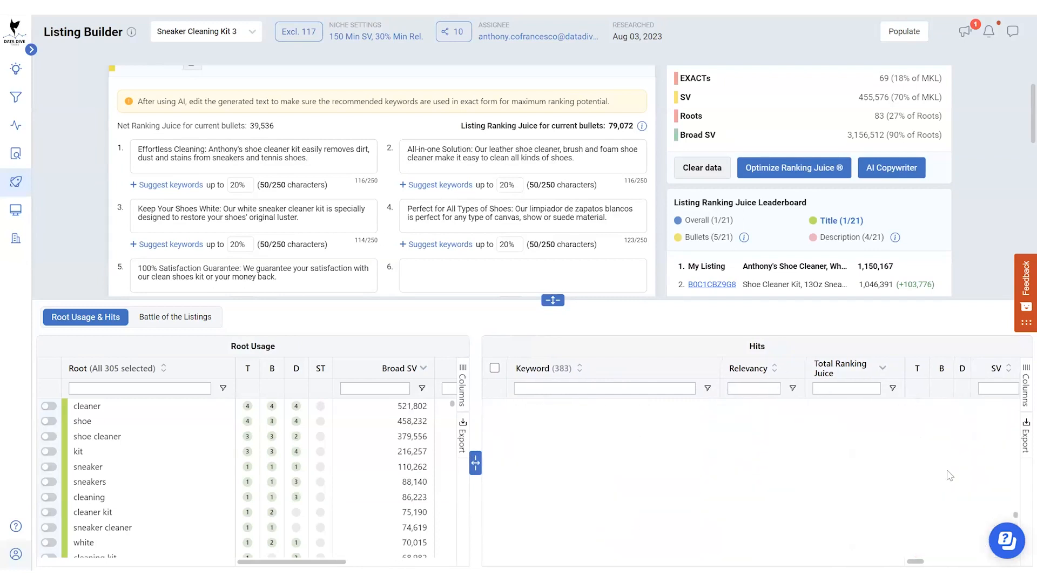
scroll(950, 471, "up", 14)
scroll(942, 446, "up", 6)
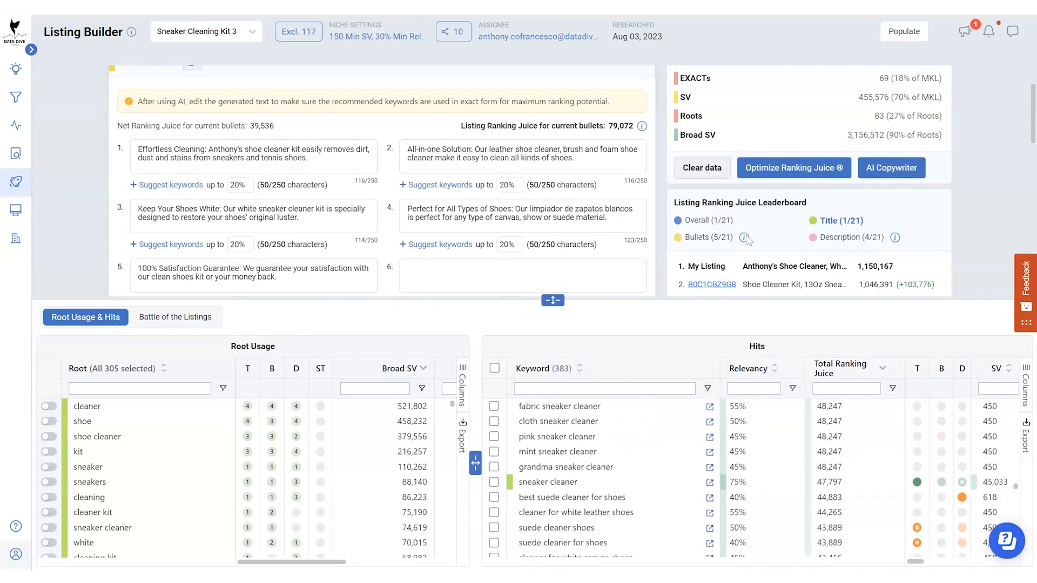
Step: Switch the Listing Ranking Juice Leaderboard to Overall and compare the generated listing with its competitors
left_click(709, 220)
scroll(777, 162, "down", 2)
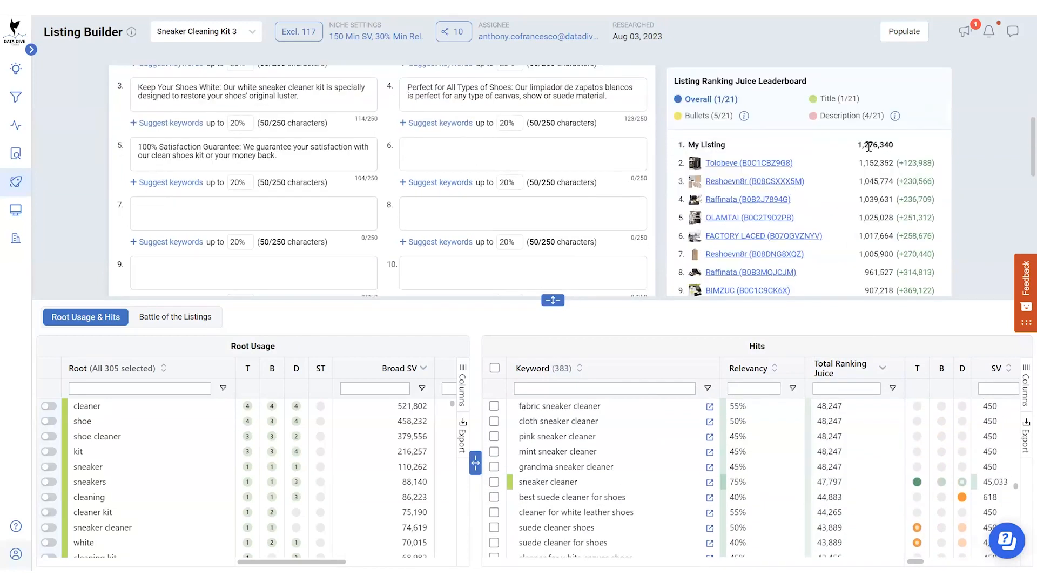
scroll(767, 211, "up", 3)
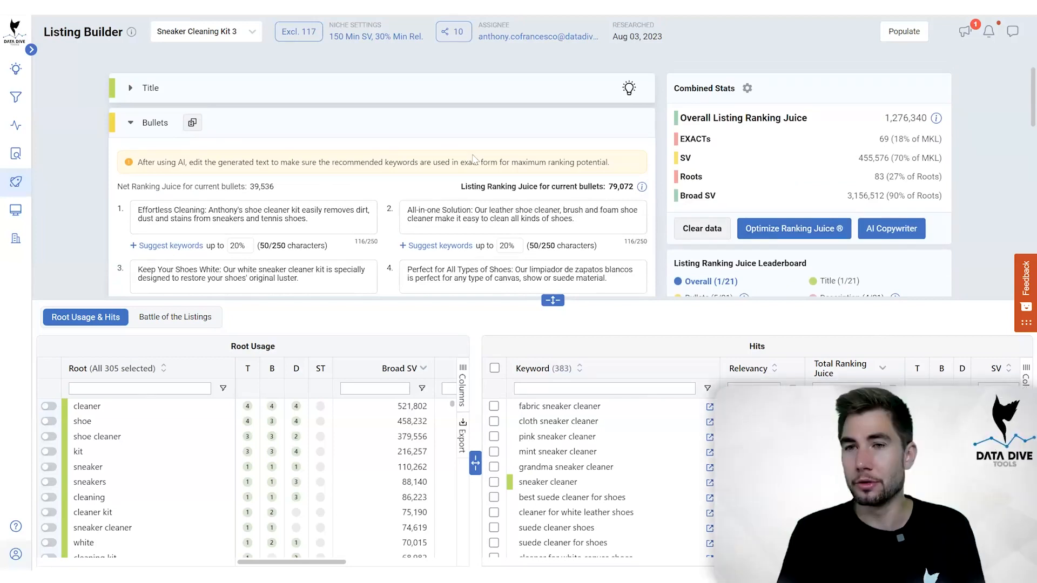
Step: Open the niche's Roots page in a new browser tab and reduce the page zoom by two levels
mouse_move(28, 203)
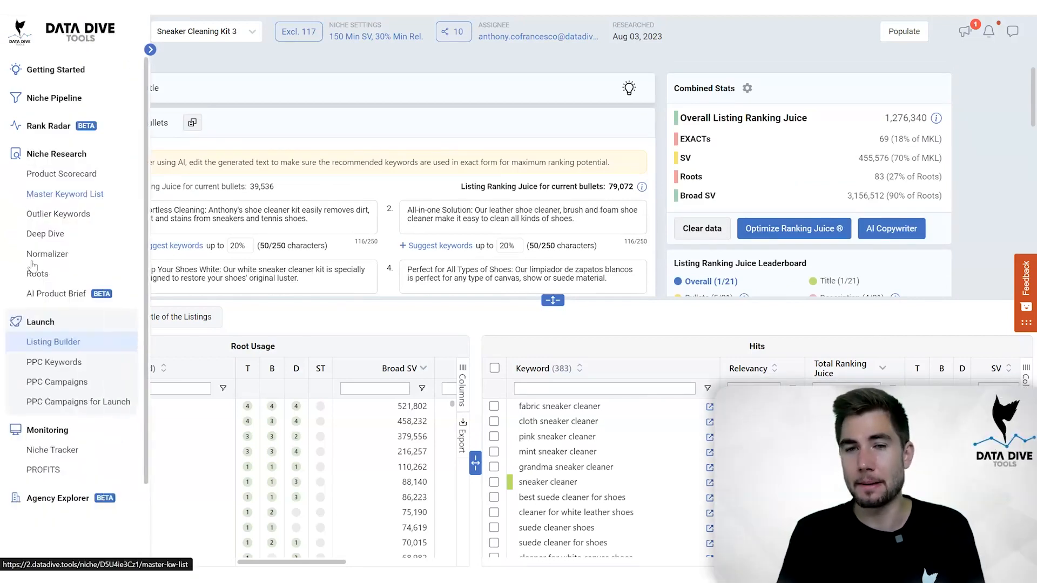
right_click(52, 277)
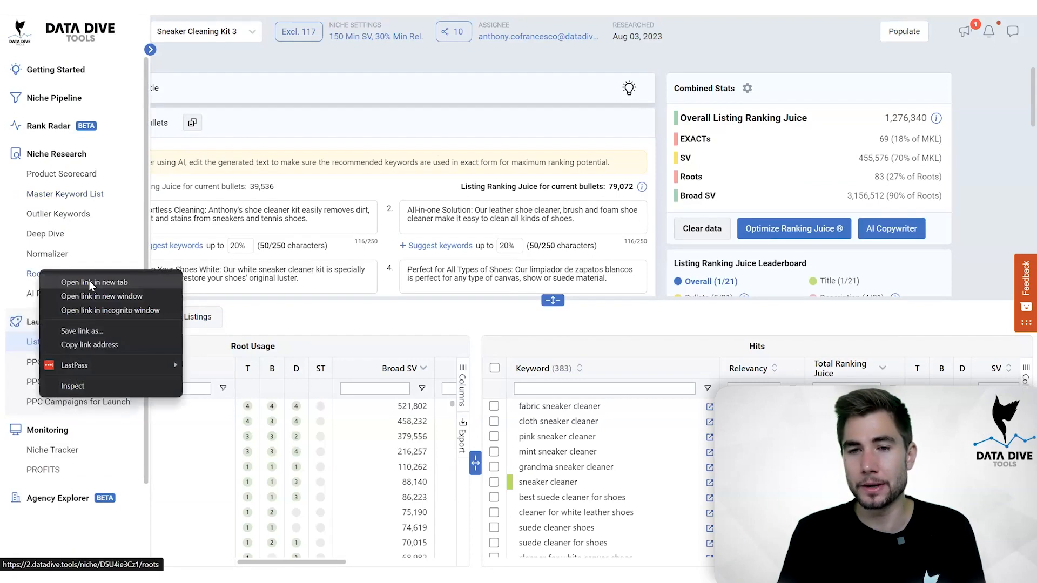
key("Escape")
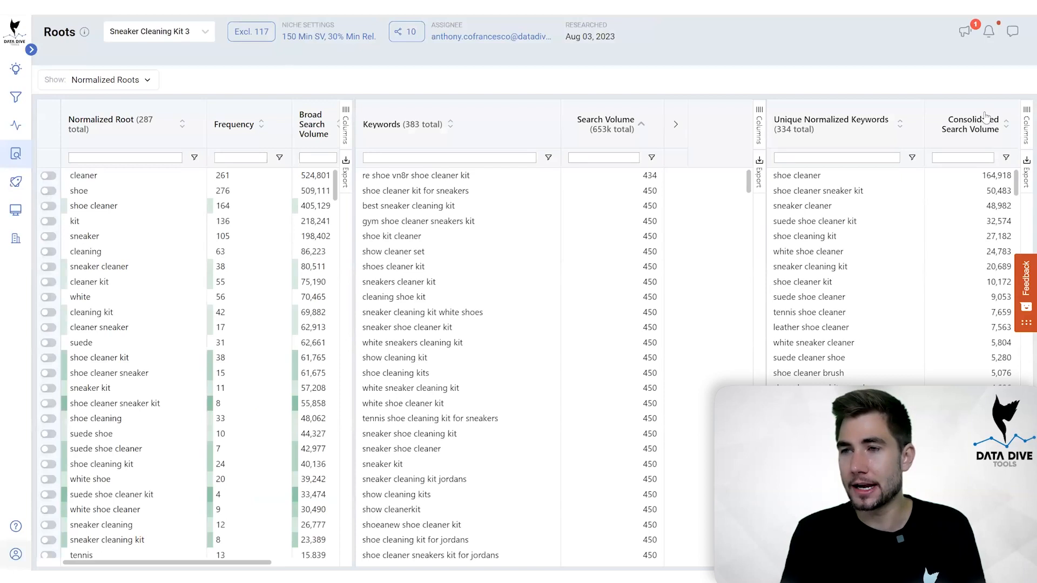
key("alt+f")
left_click(944, 147)
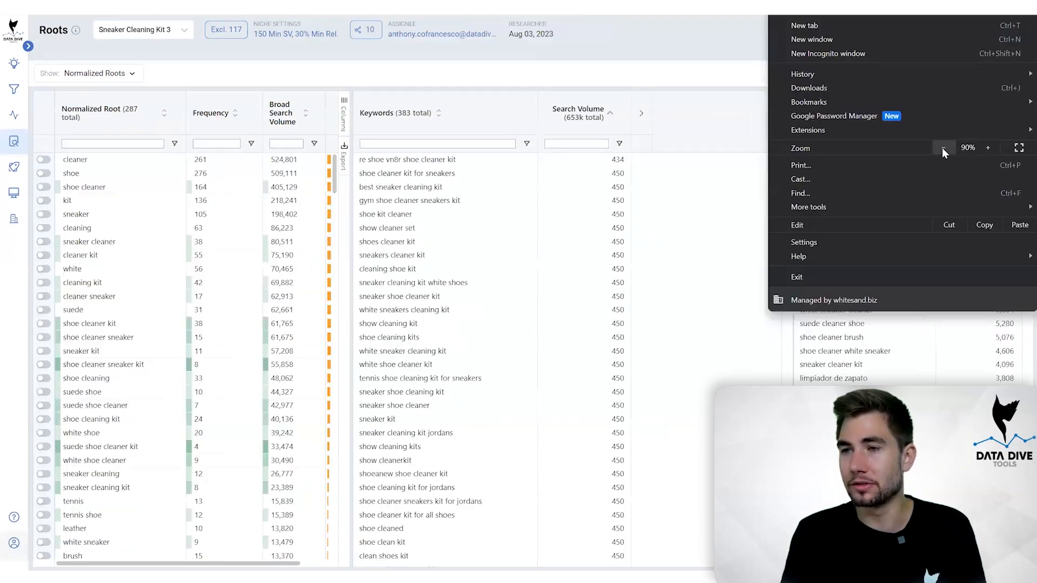
left_click(944, 147)
left_click(296, 73)
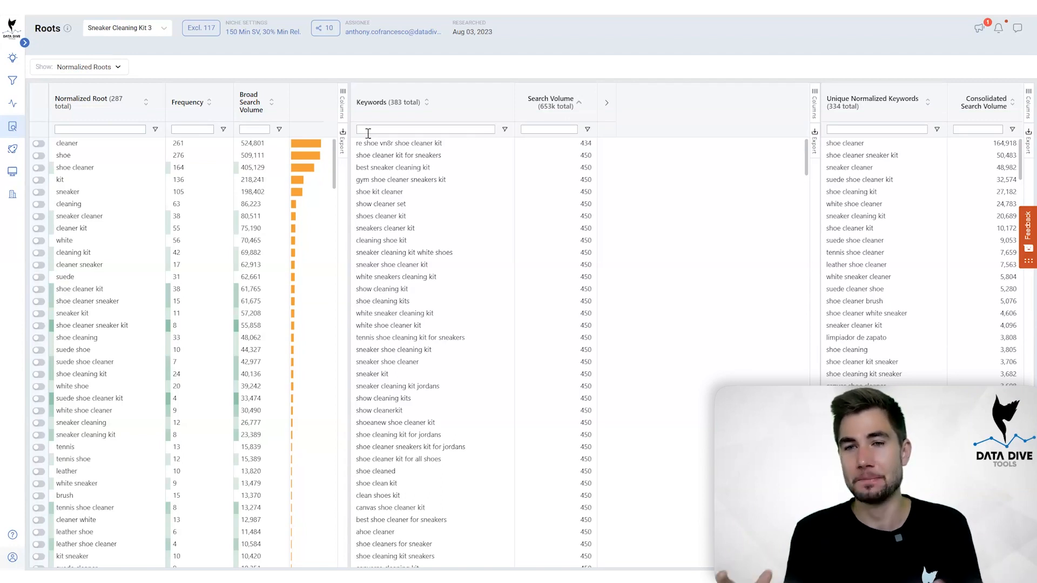
Step: Filter the keyword lists by the normalized root "shoe cleaner" and examine the matching keywords and their search volumes
mouse_move(70, 222)
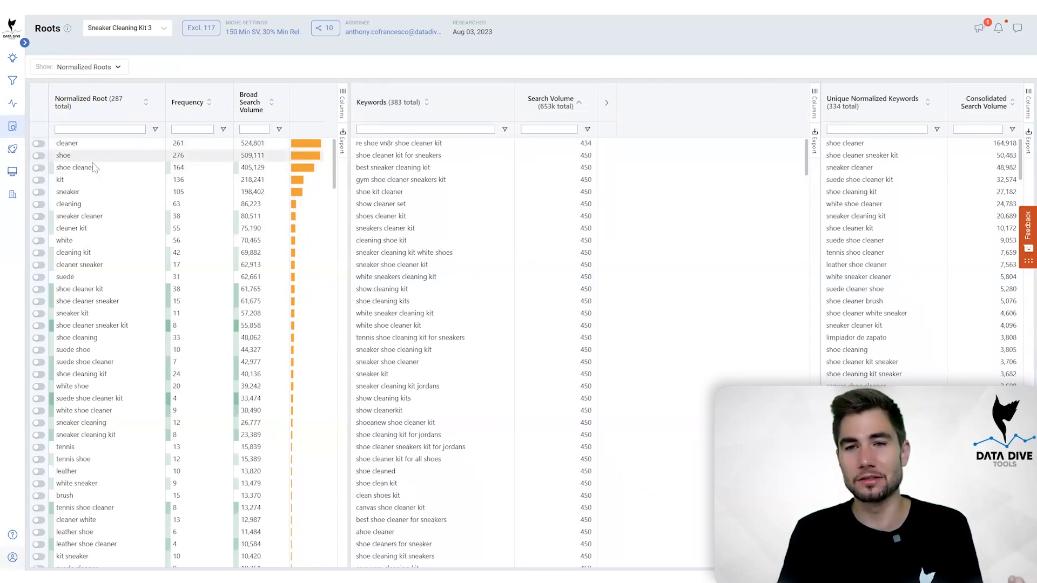
left_click(38, 168)
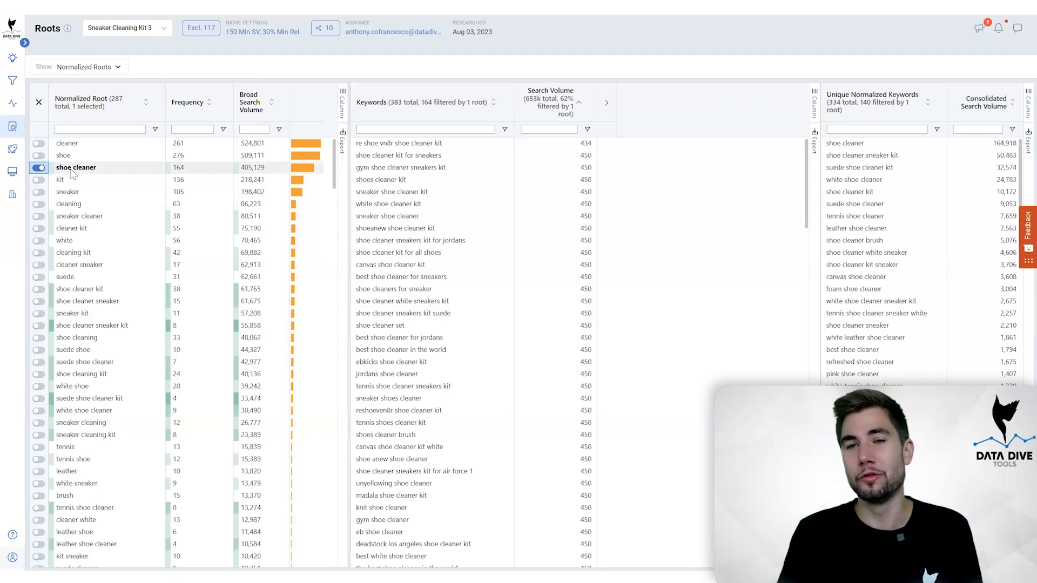
scroll(451, 187, "down", 6)
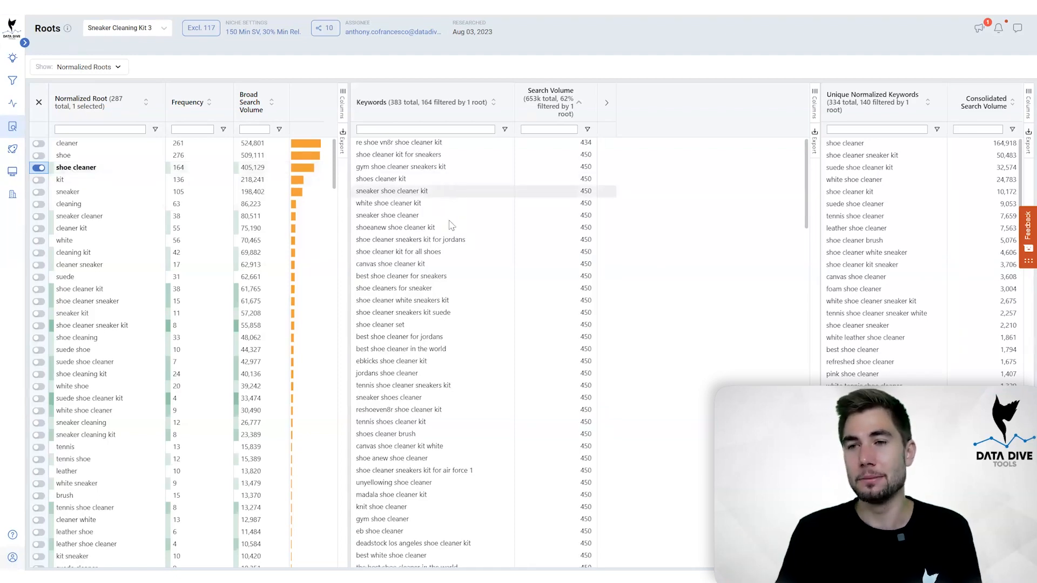
scroll(454, 243, "down", 10)
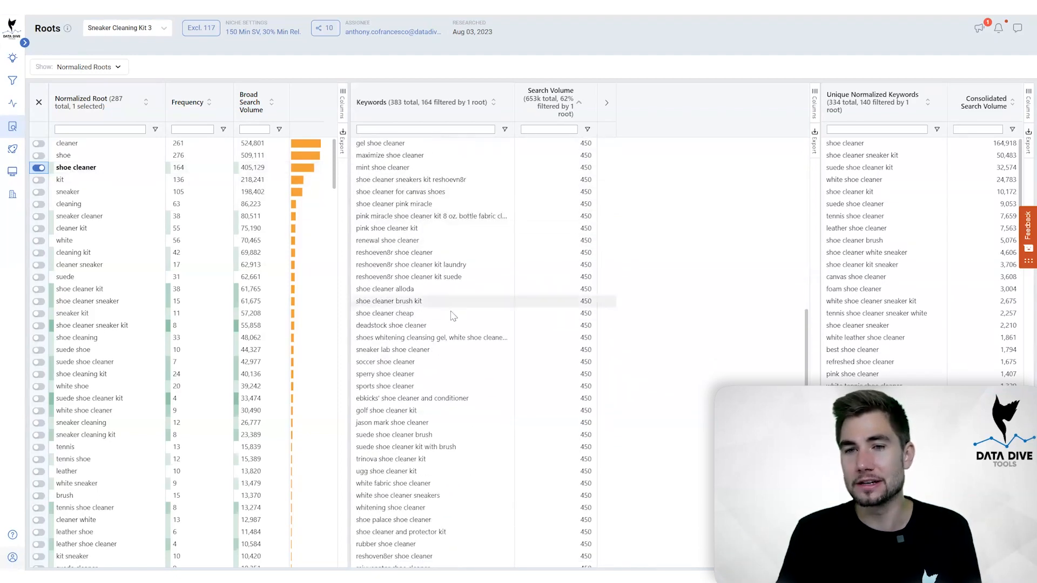
scroll(461, 416, "down", 7)
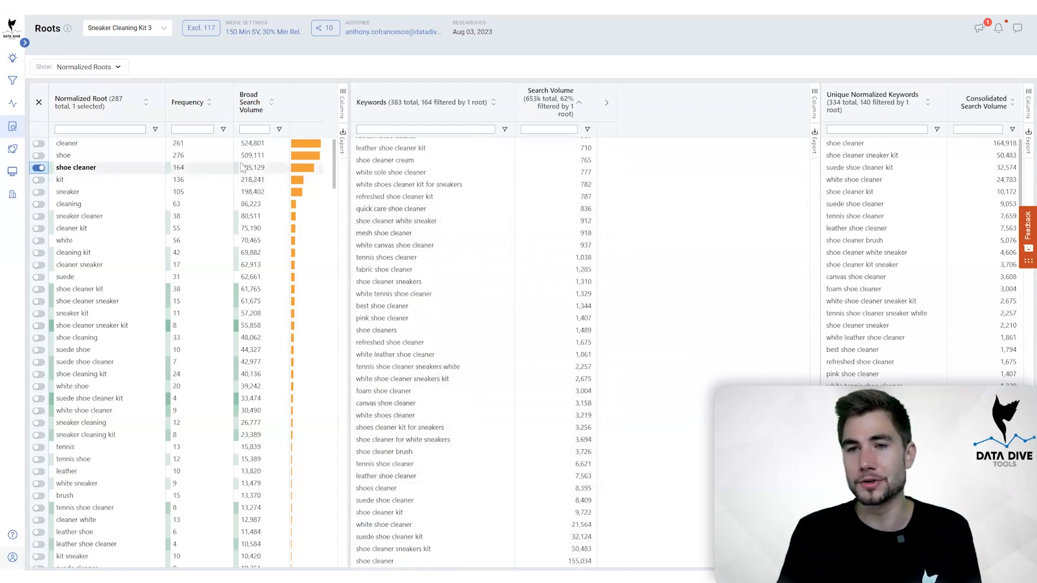
scroll(532, 490, "up", 1)
scroll(530, 490, "down", 1)
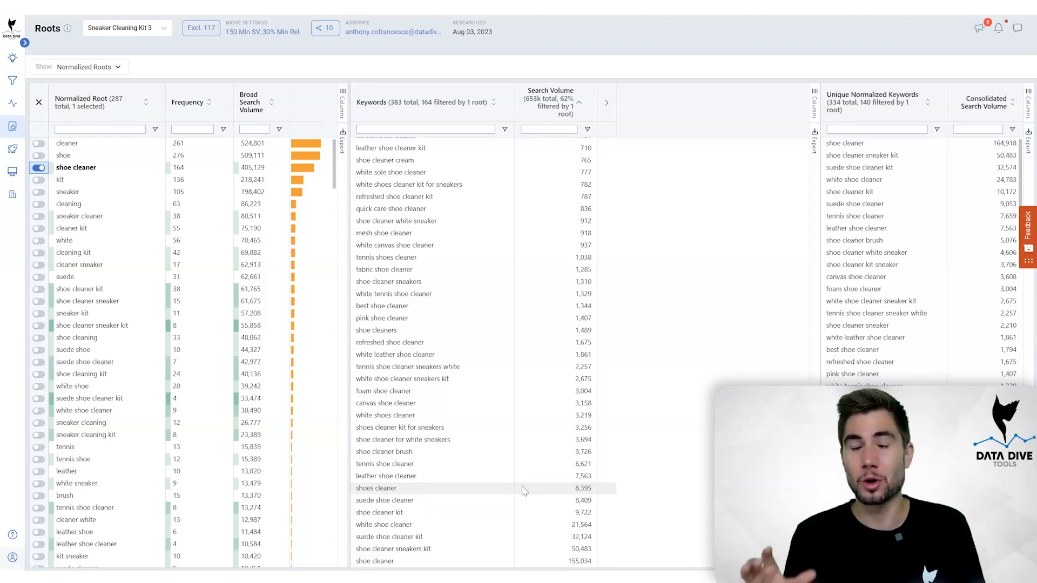
scroll(513, 301, "up", 15)
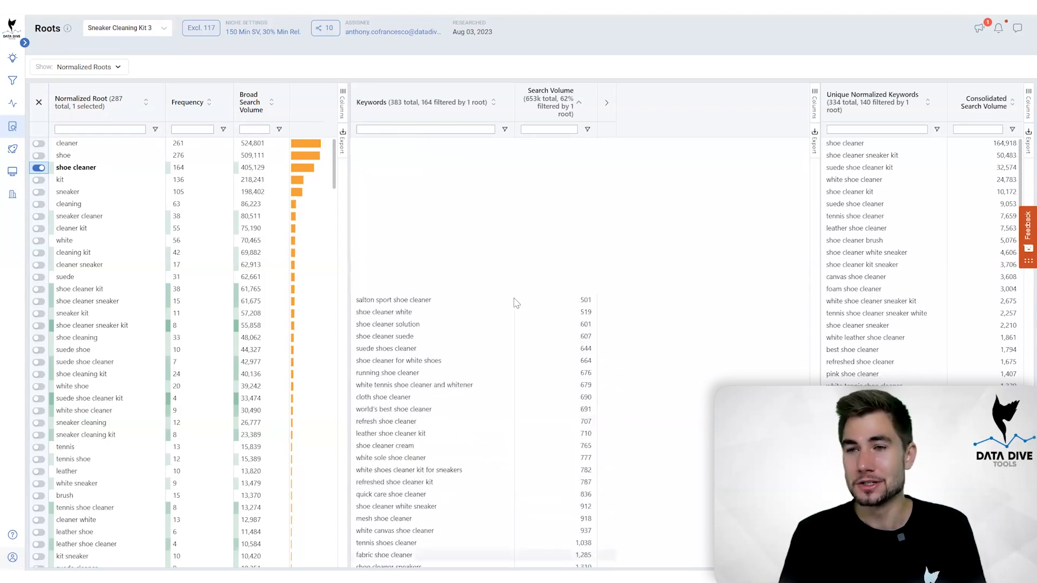
scroll(402, 157, "up", 10)
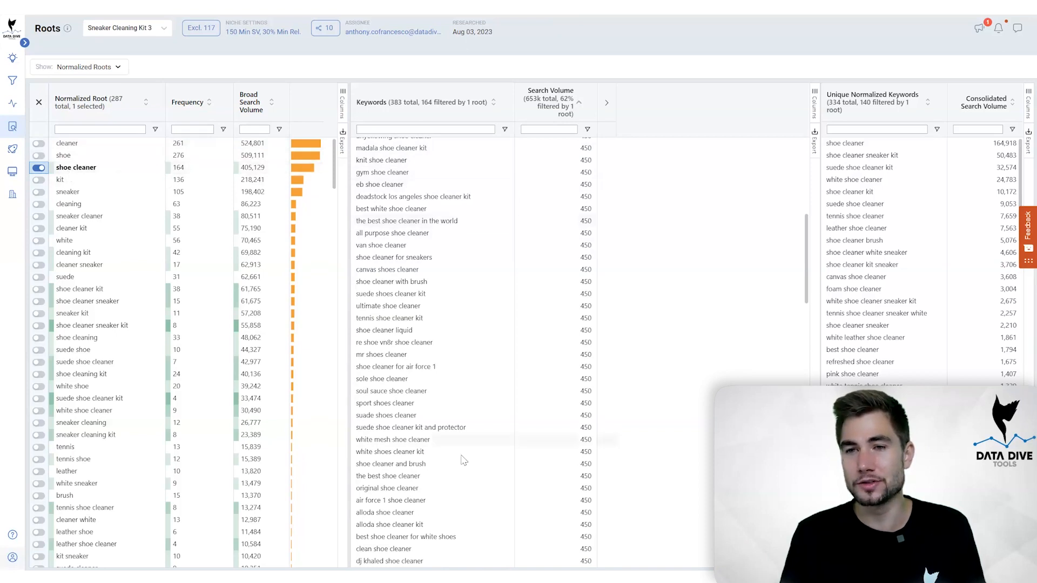
scroll(531, 501, "down", 6)
scroll(532, 501, "down", 8)
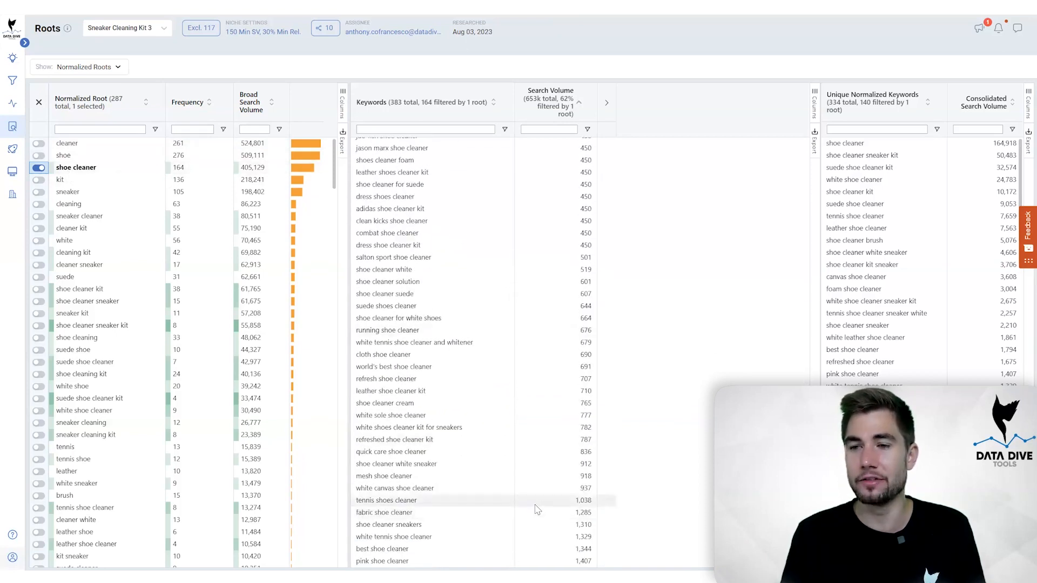
Step: Add the roots "sneaker cleaner", "cleaner sneaker", "shoe cleaner kit" and "shoe cleaner sneaker" to the keyword filter and examine the matching keywords
scroll(539, 510, "down", 3)
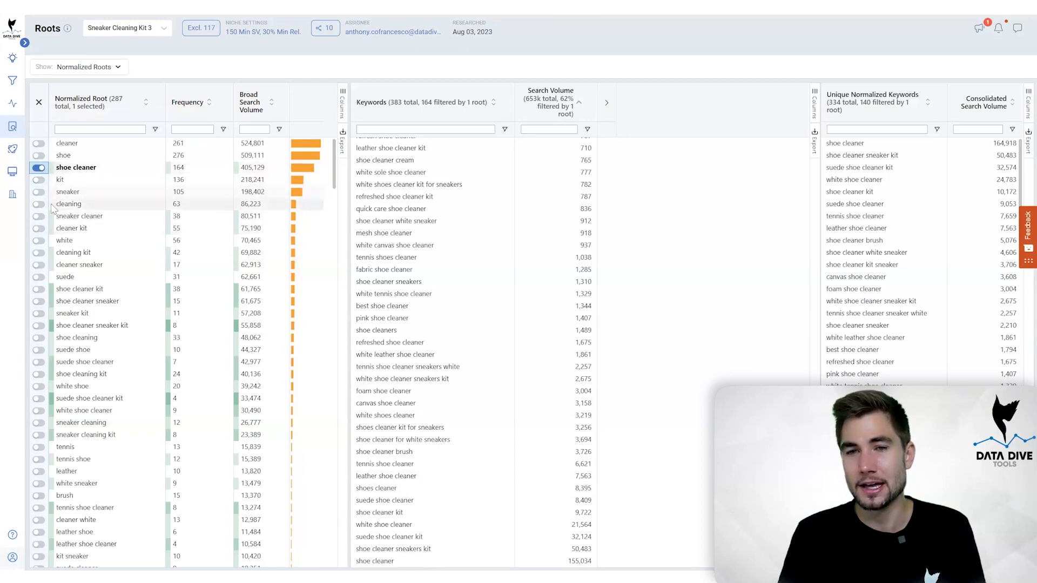
left_click(37, 217)
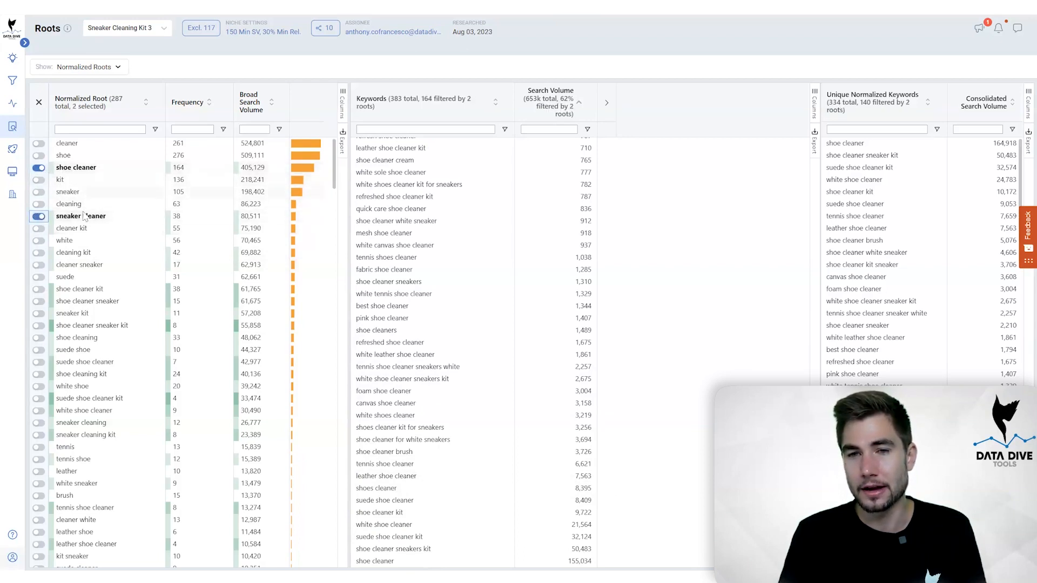
left_click(39, 265)
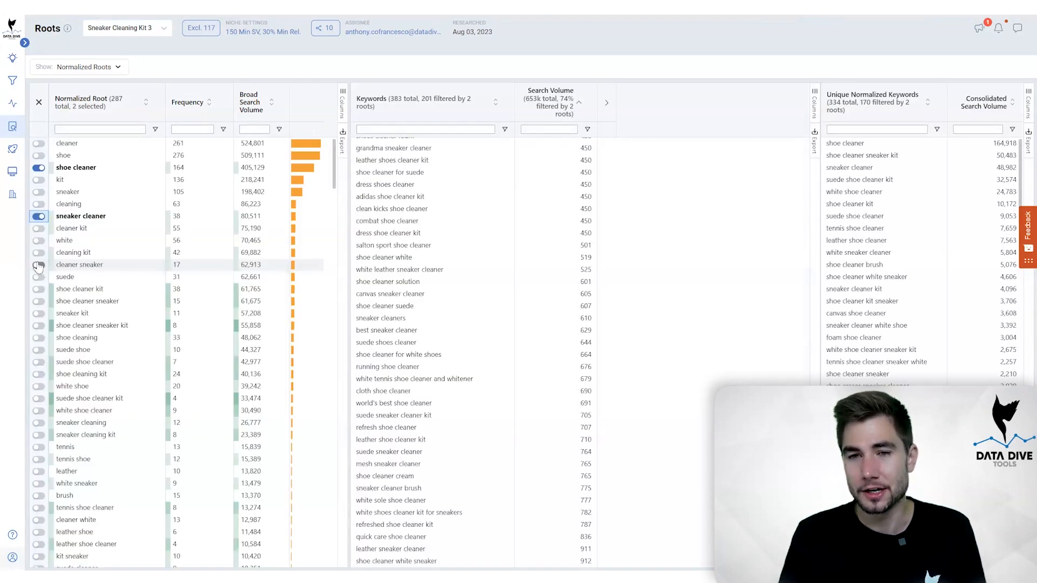
left_click(39, 290)
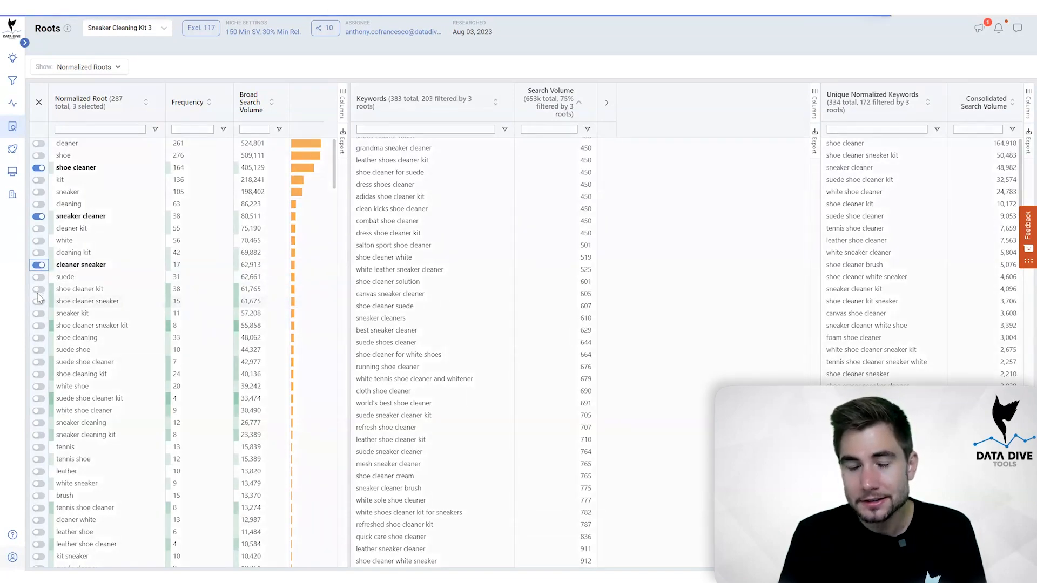
left_click(38, 303)
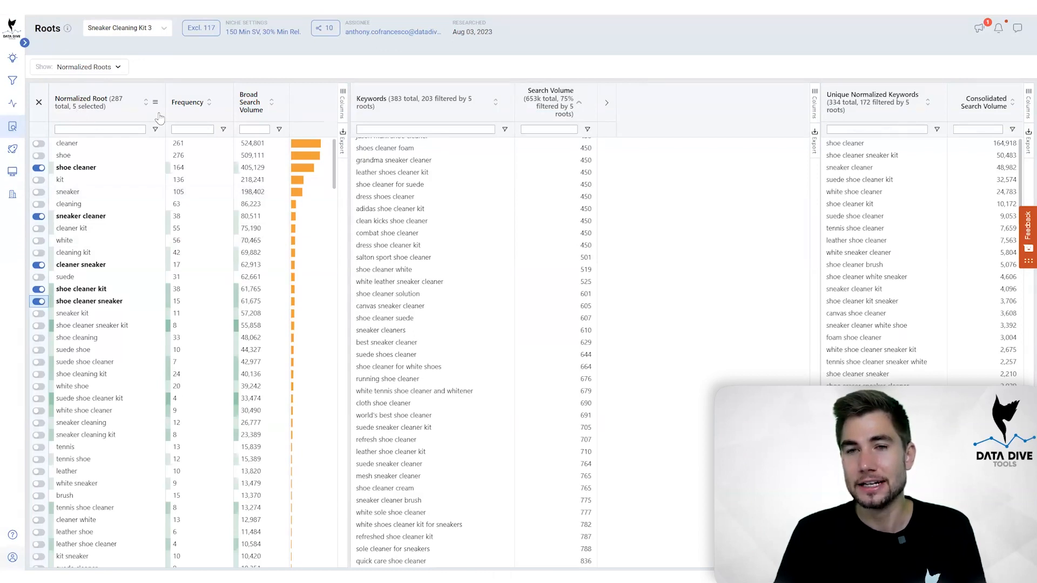
scroll(460, 216, "up", 7)
scroll(459, 215, "up", 10)
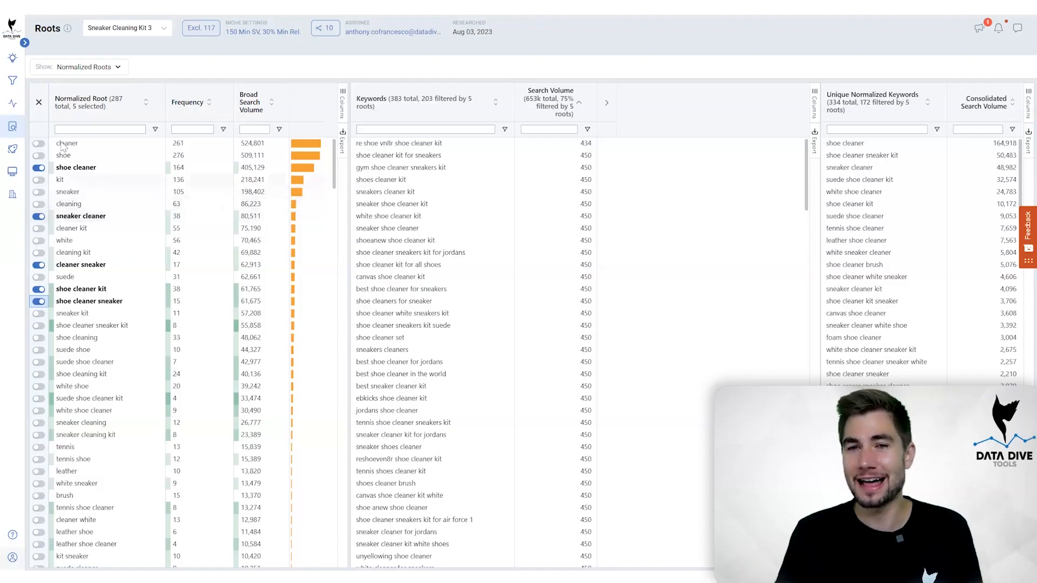
Step: Open Rank Radar in a new browser tab
mouse_move(33, 143)
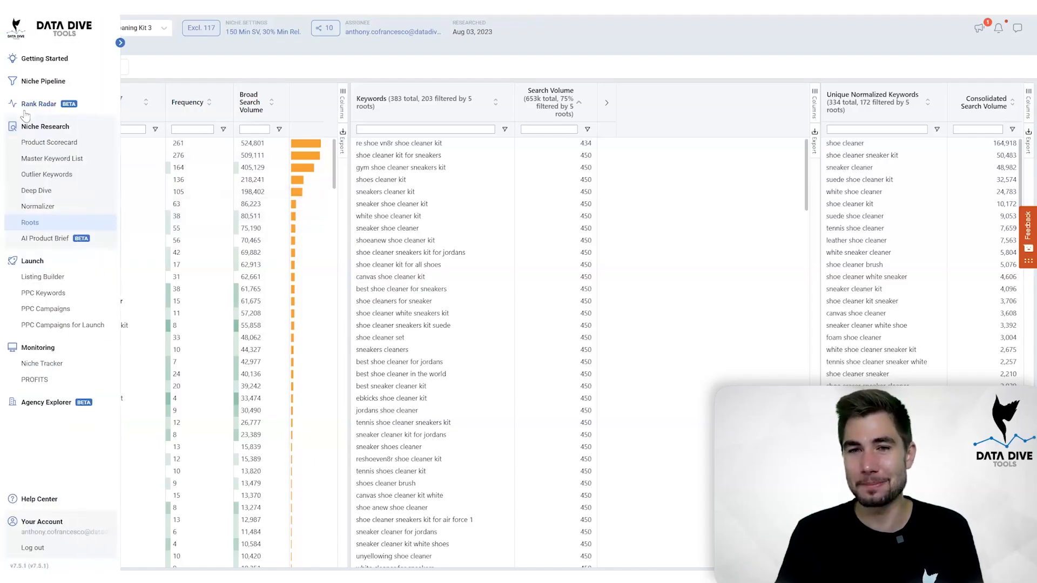
right_click(37, 102)
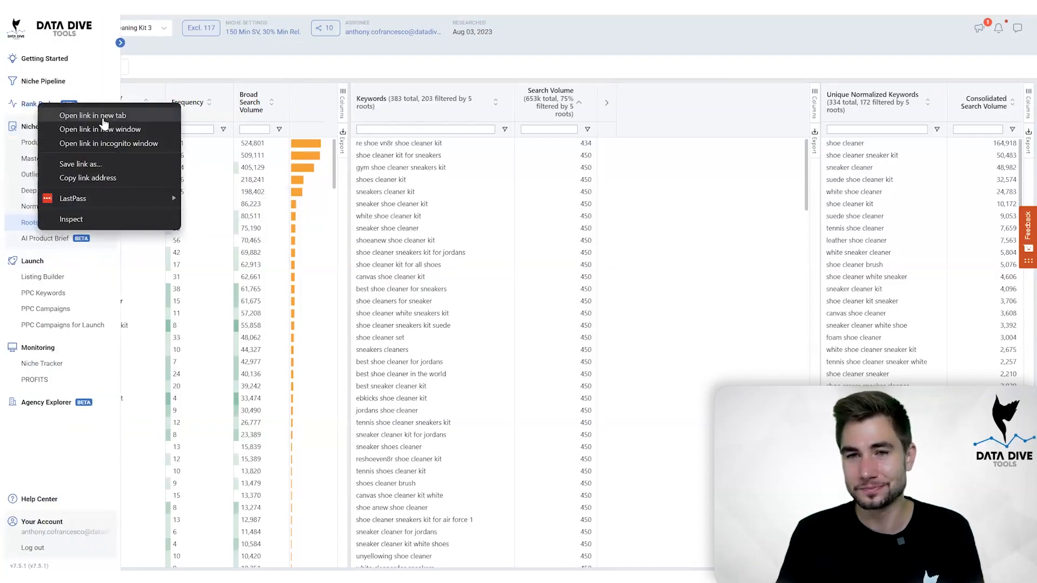
left_click(102, 117)
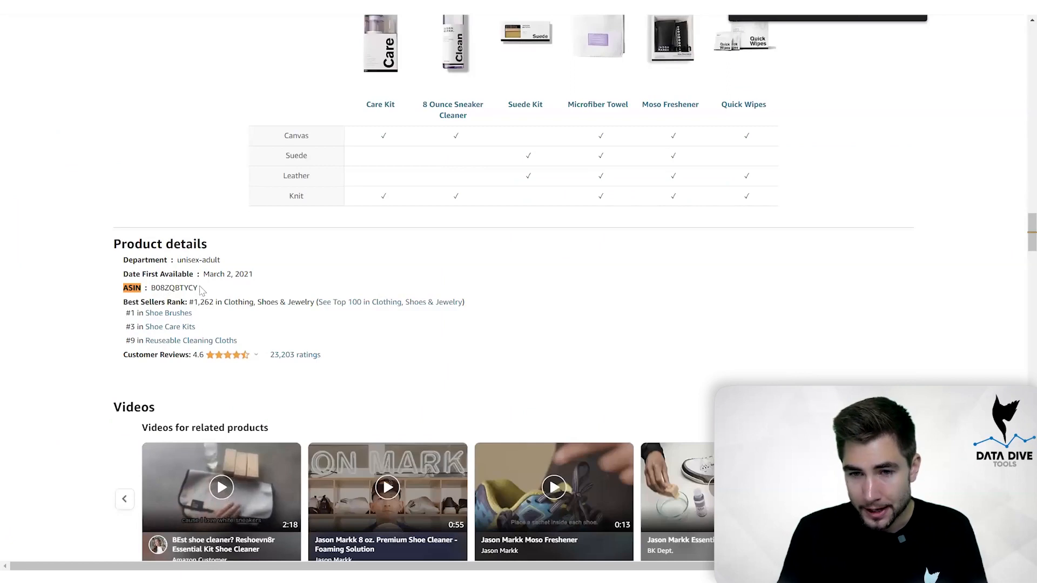
Step: Copy the ASIN B08ZQBTYCY from the product details on the Jason Markk Amazon page
double_click(173, 287)
right_click(154, 288)
left_click(164, 298)
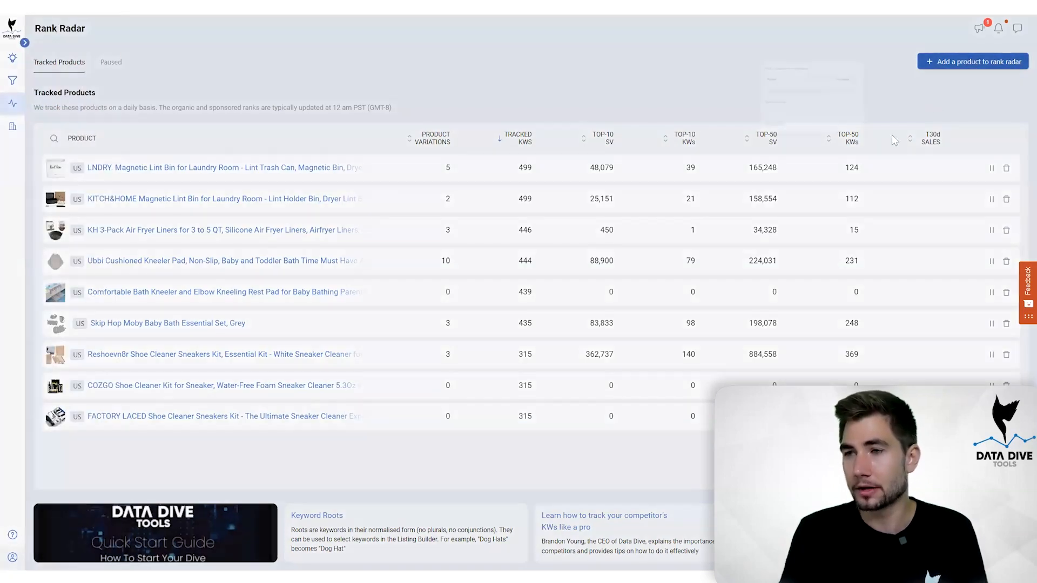
Step: Add product B08ZQBTYCY to Rank Radar with the keywords of the Sneaker Cleaning Kit 3 niche and start tracking
left_click(970, 63)
key("ctrl+v")
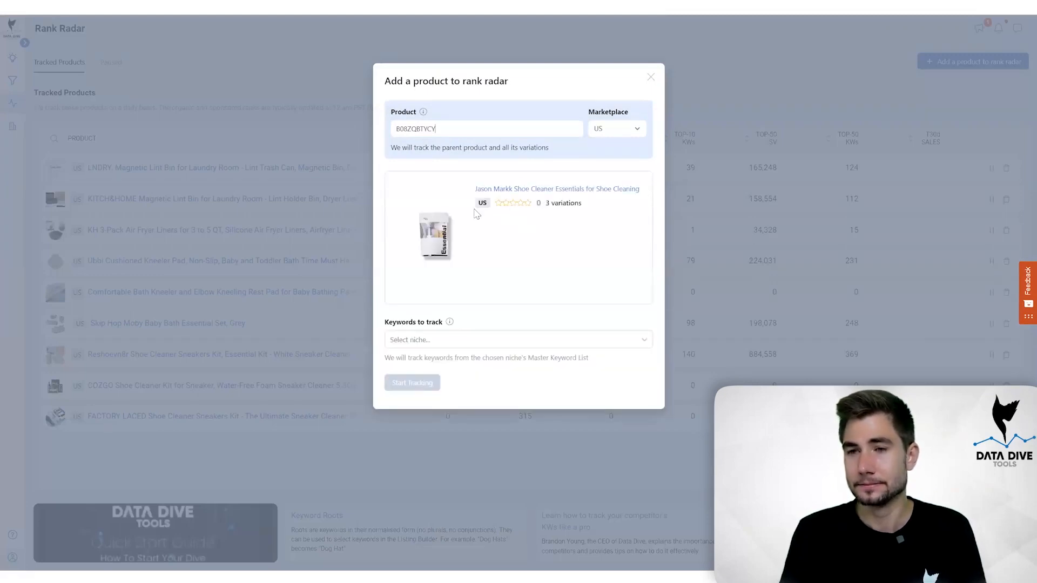
left_click(506, 340)
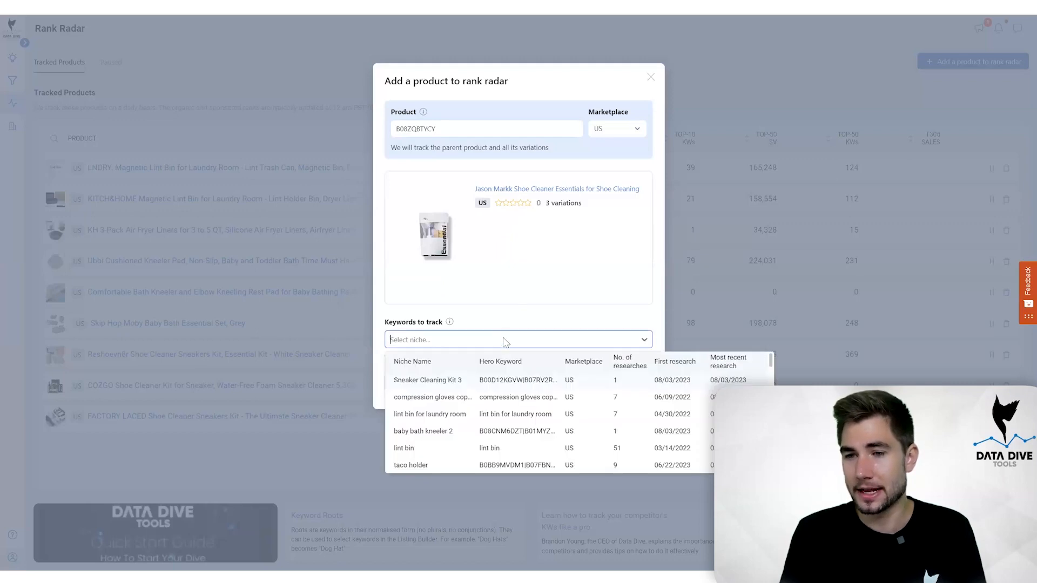
left_click(462, 382)
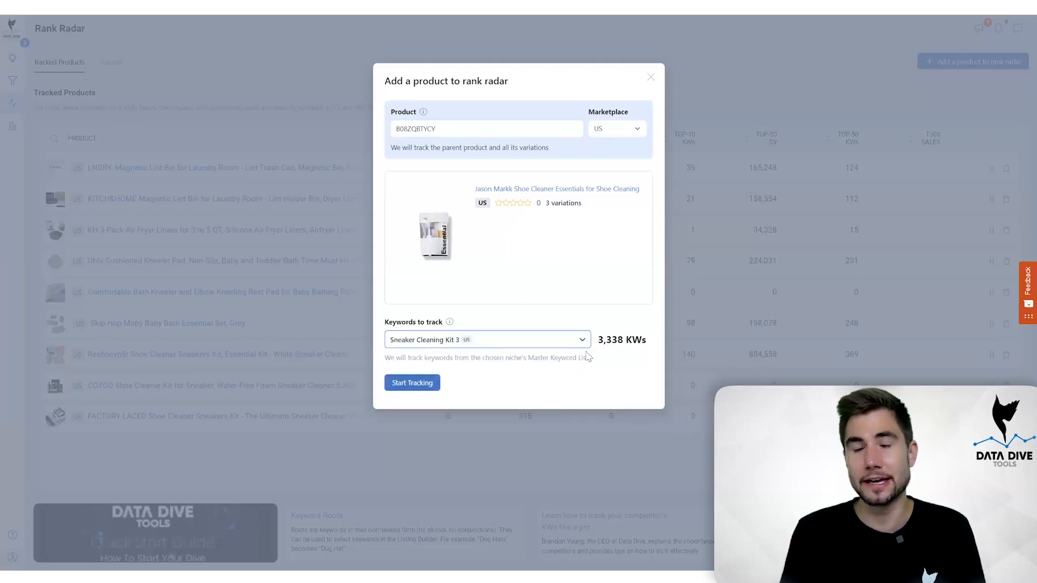
left_click(431, 383)
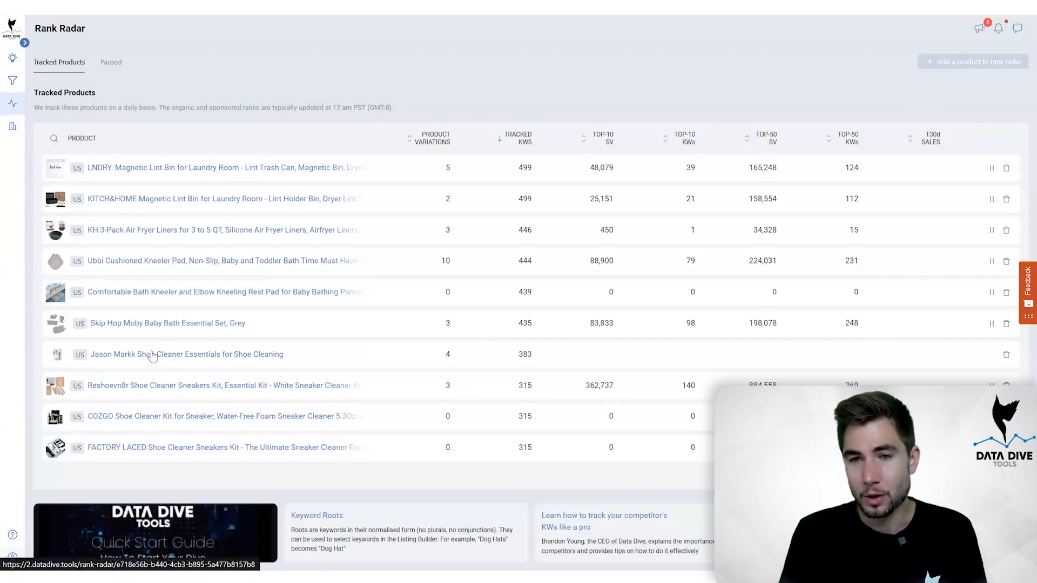
Step: Open the tracked Jason Markk product's root heatmap, look through its ranks and search the roots for "suede"
left_click(154, 356)
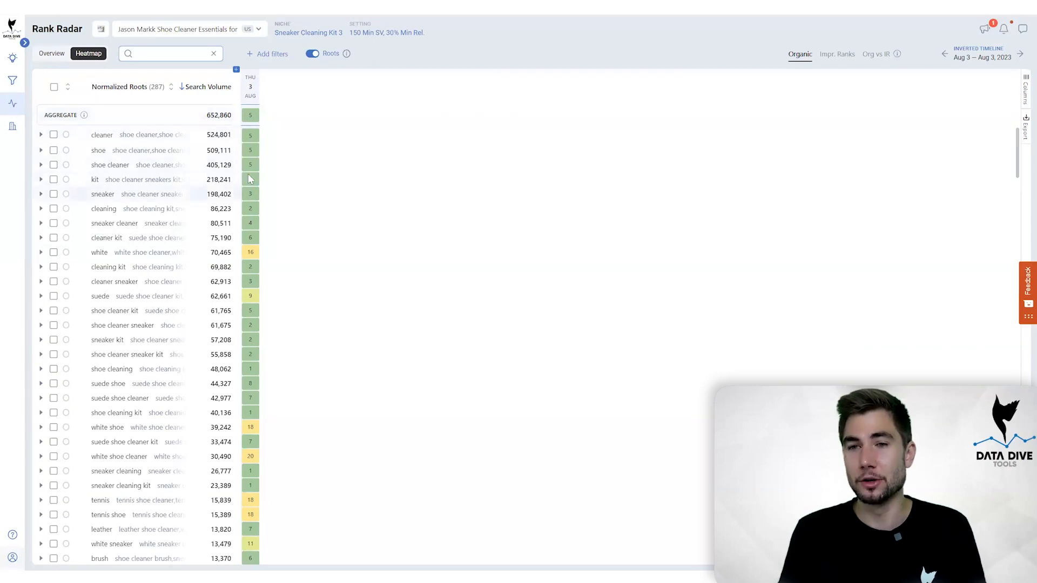
scroll(262, 259, "down", 5)
scroll(251, 271, "up", 5)
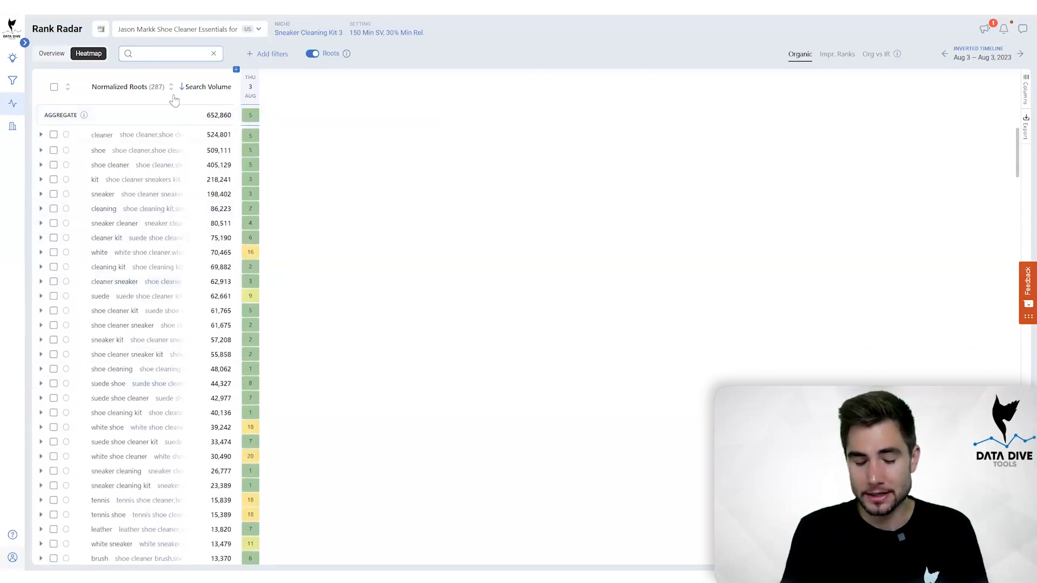
type("de")
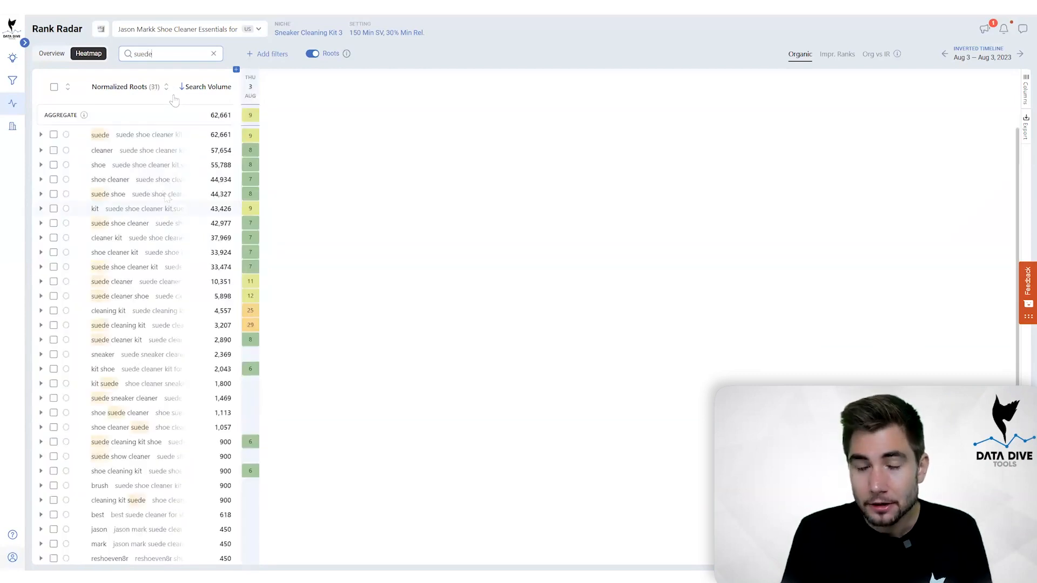